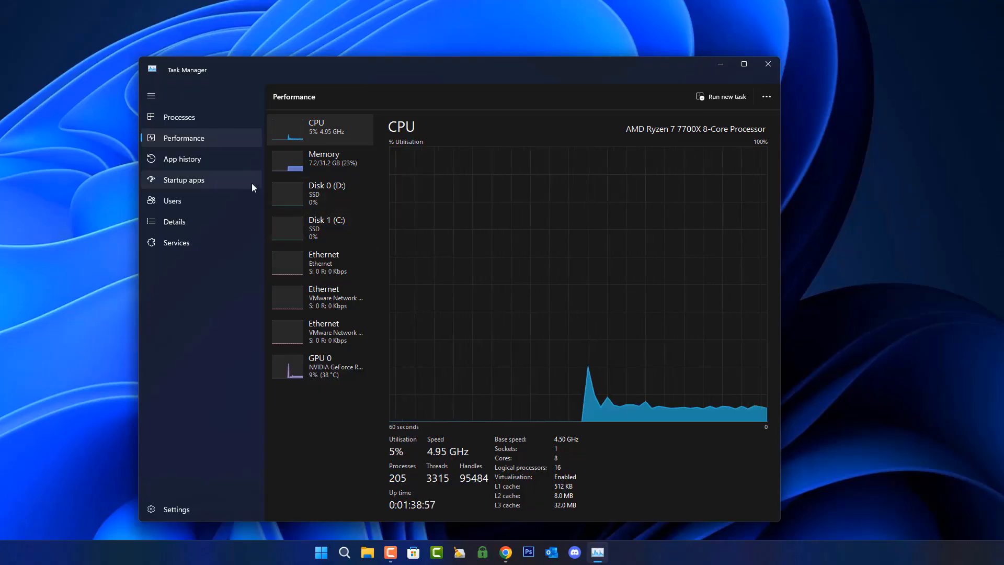
Examine the memory and CPU performance and the startup apps' start-up impact in Task Manager, and close it.
{"action": "left_click", "coordinate": [334, 166]}
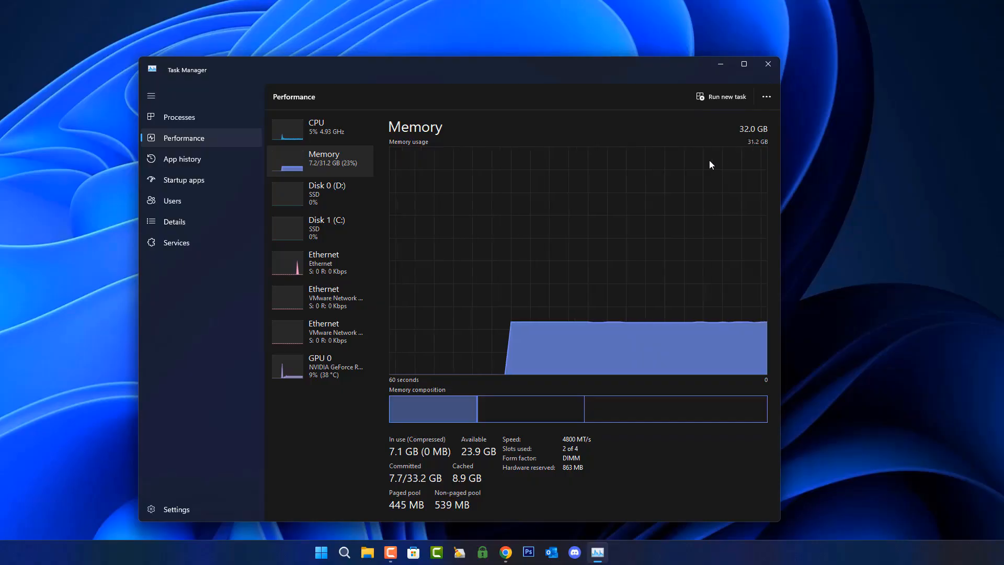
{"action": "left_click", "coordinate": [320, 131]}
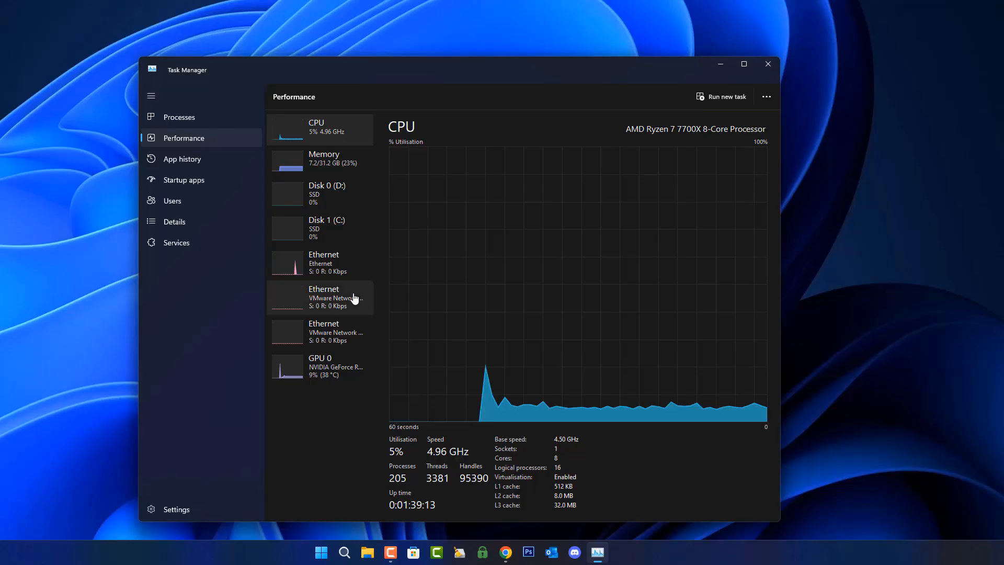
{"action": "left_click", "coordinate": [177, 184]}
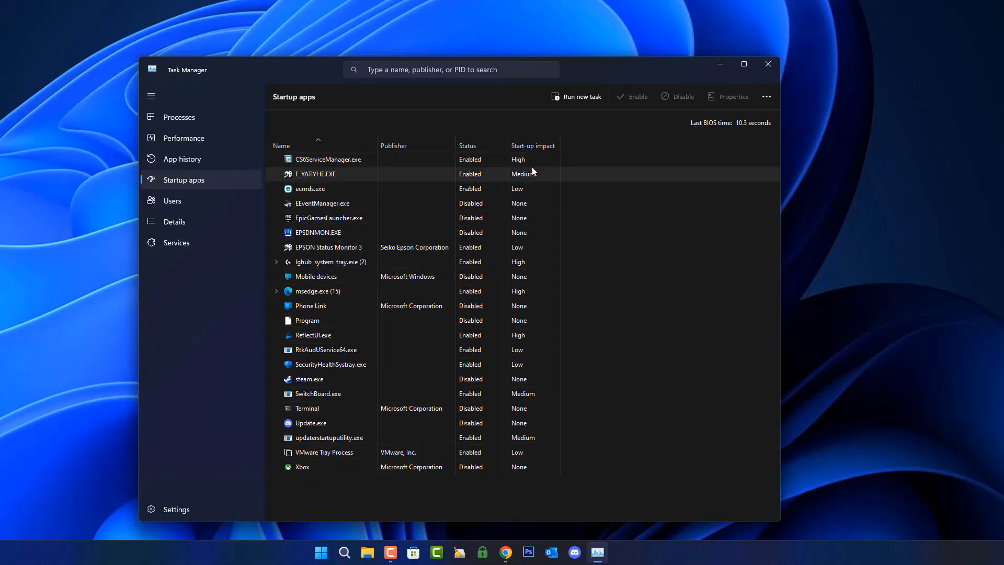
{"action": "mouse_move", "coordinate": [531, 146]}
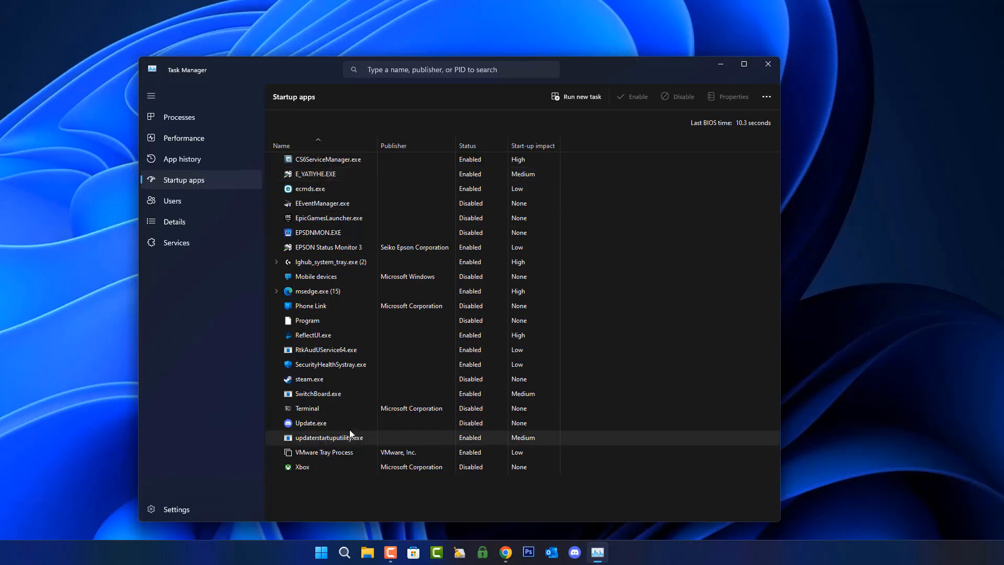
{"action": "left_click", "coordinate": [769, 65]}
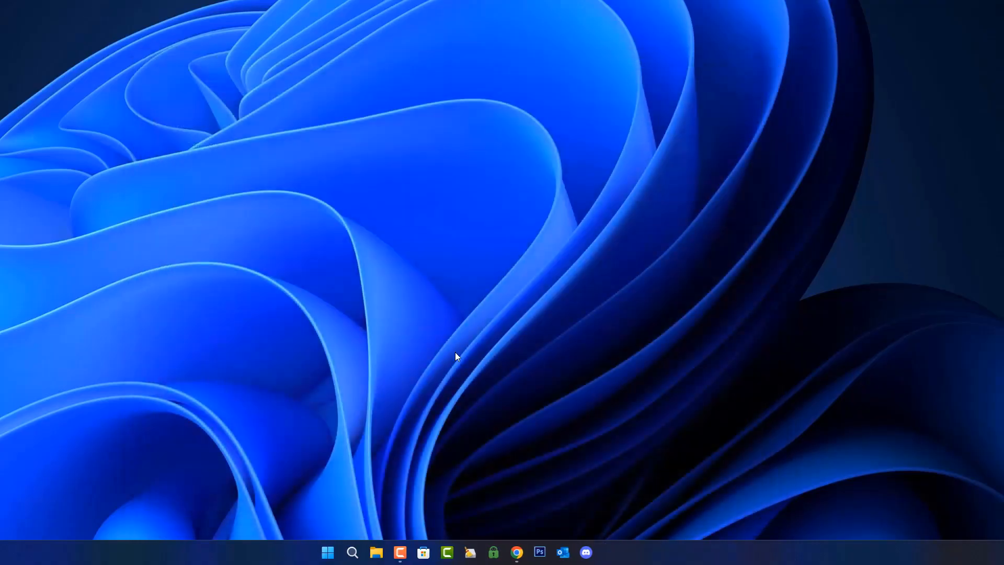
Open the Startup apps page in Windows Settings and sort the apps by start-up impact.
{"action": "left_click", "coordinate": [332, 553]}
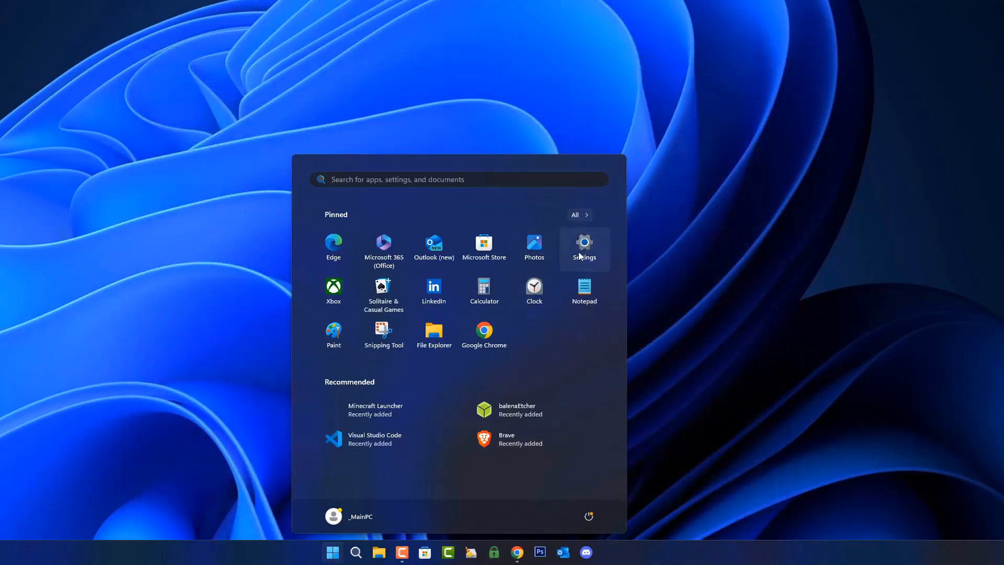
{"action": "left_click", "coordinate": [585, 246]}
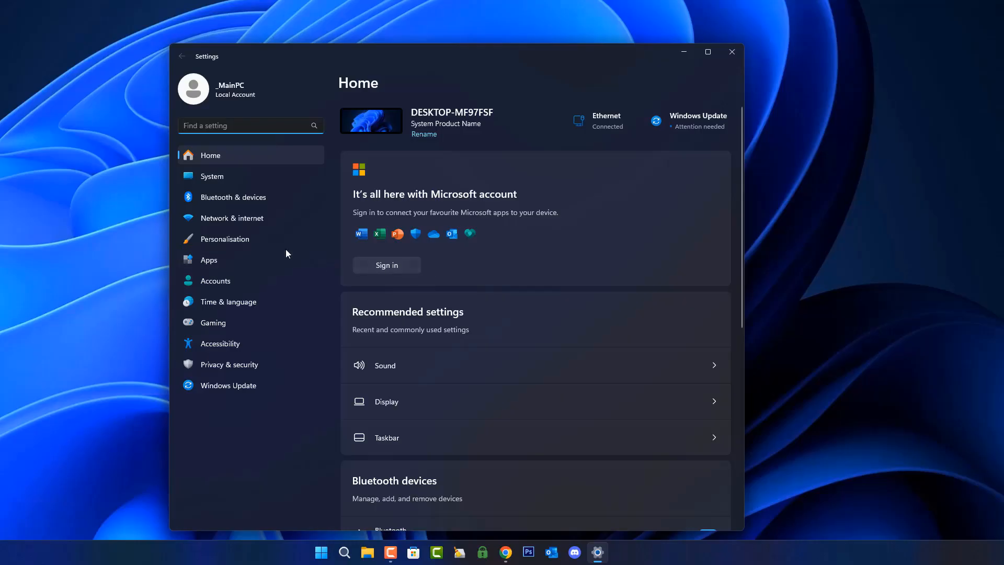
{"action": "left_click", "coordinate": [224, 260]}
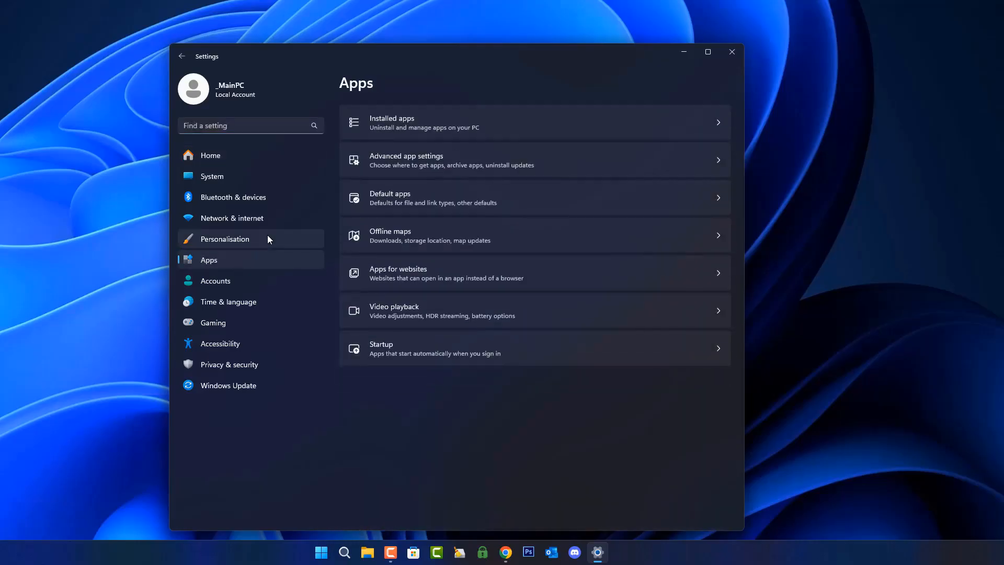
{"action": "left_click", "coordinate": [448, 345]}
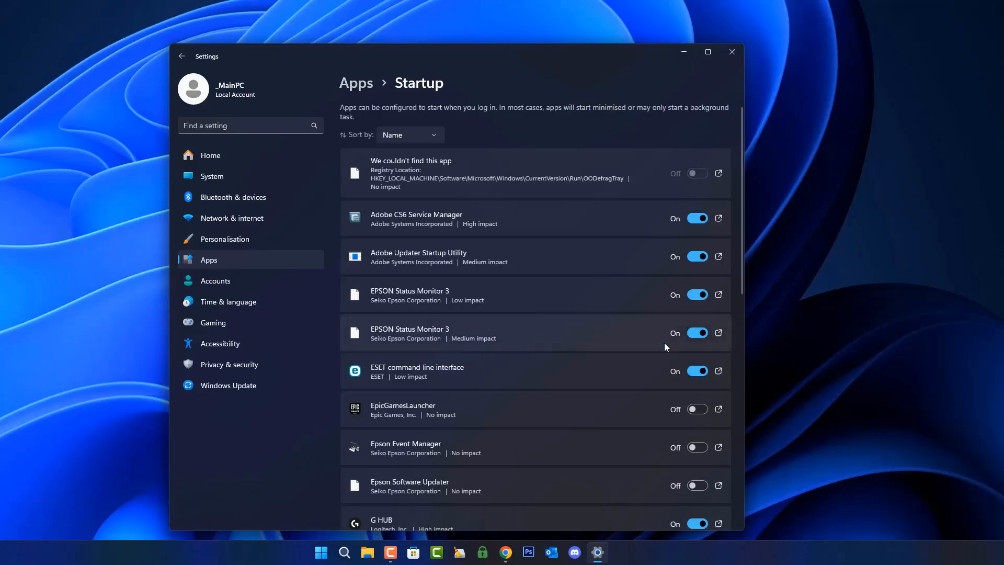
{"action": "left_click", "coordinate": [436, 134]}
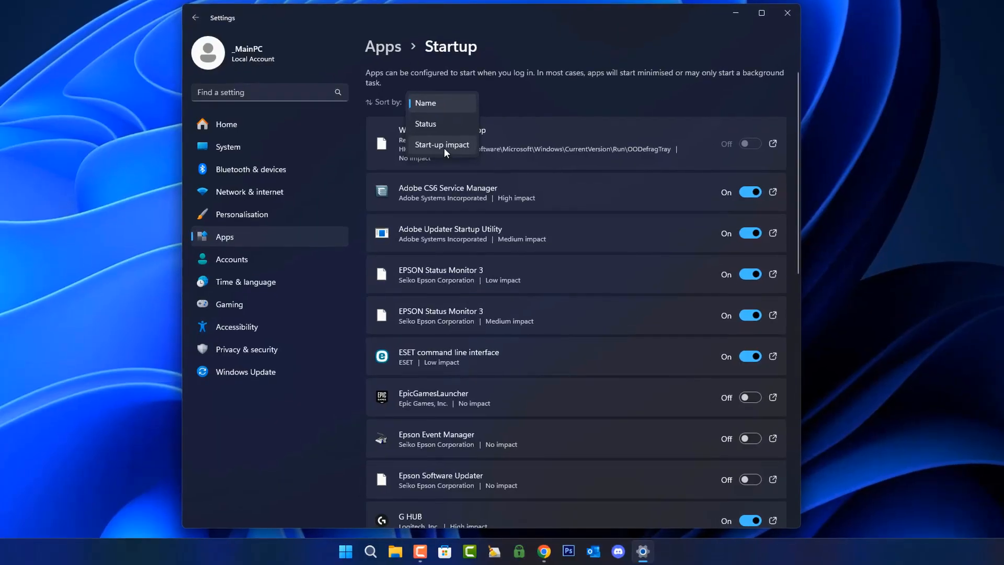
{"action": "left_click", "coordinate": [444, 147]}
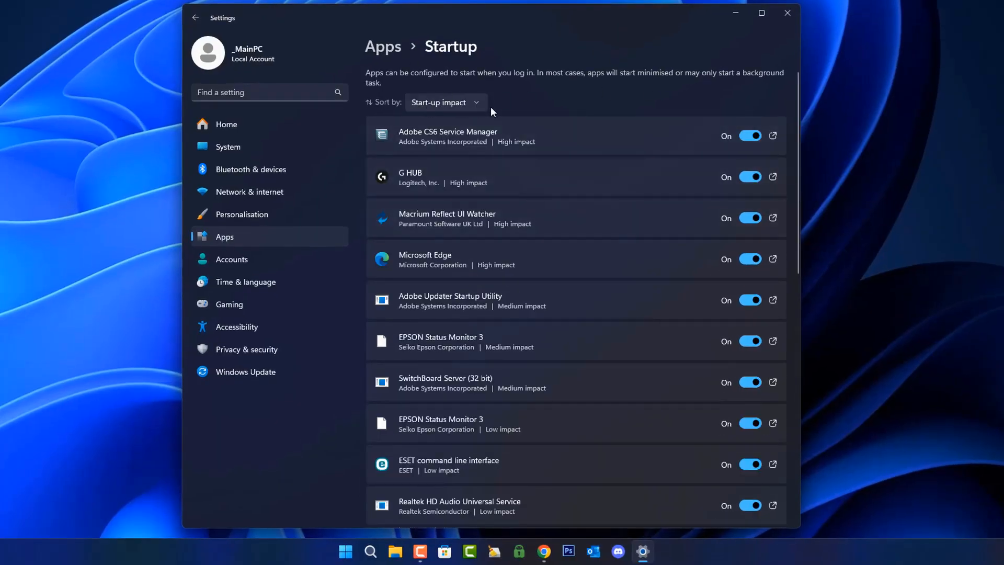
Turn off startup for Adobe CS6 Service Manager, Macrium Reflect UI Watcher, Microsoft Edge, Adobe Updater Startup Utility, the medium-impact EPSON Status Monitor 3 and SwitchBoard Server.
{"action": "left_click", "coordinate": [753, 136]}
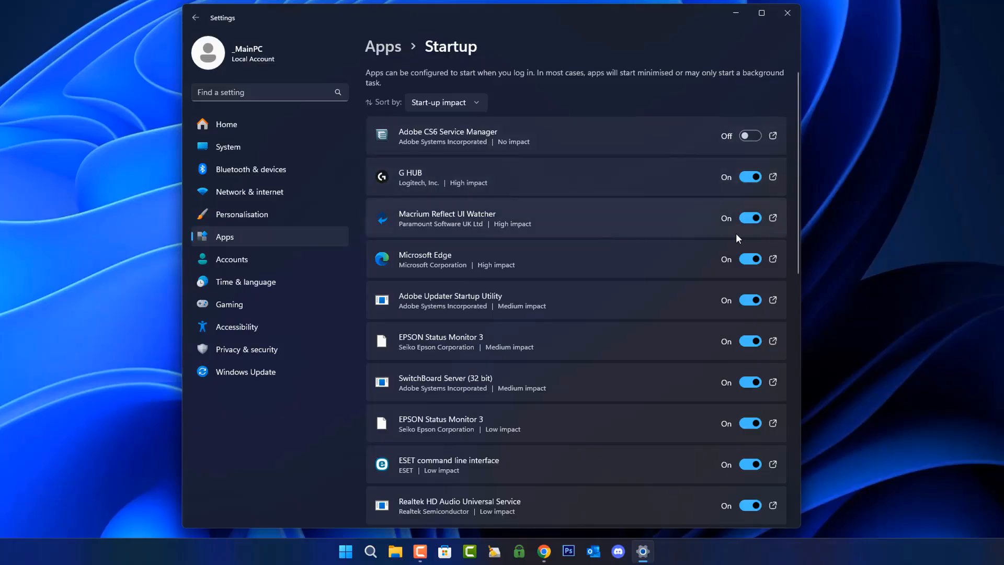
{"action": "left_click", "coordinate": [752, 219]}
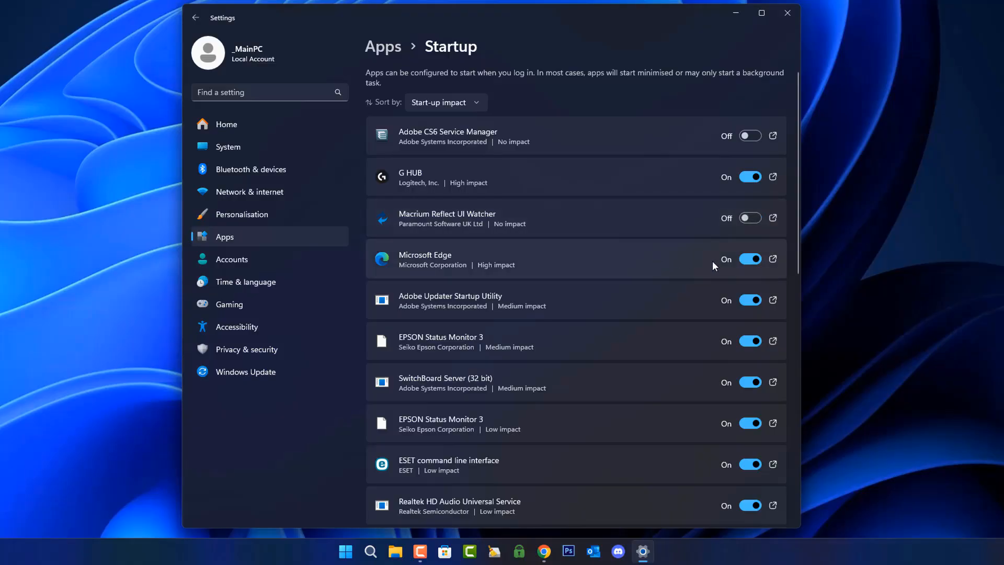
{"action": "left_click", "coordinate": [754, 260]}
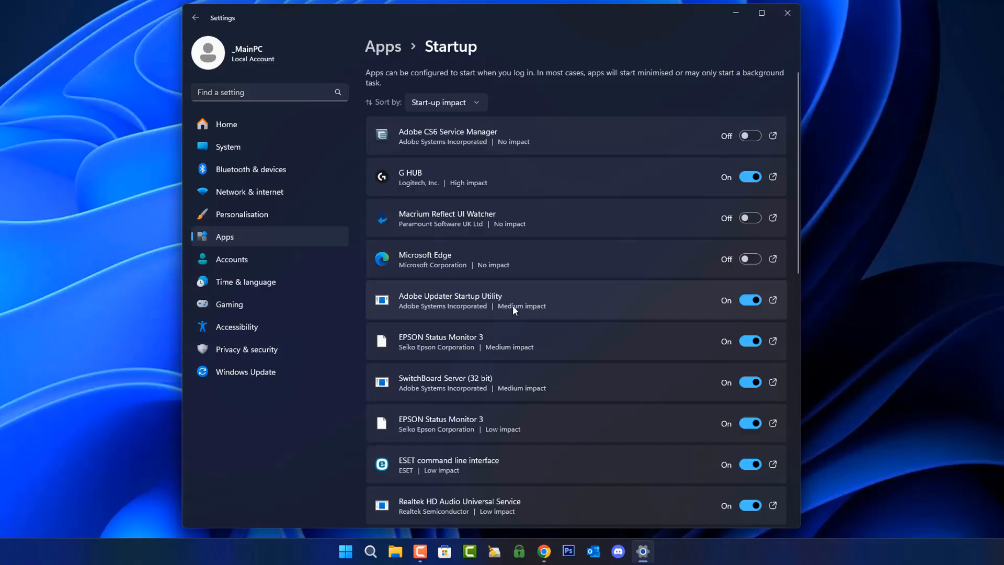
{"action": "left_click", "coordinate": [751, 301]}
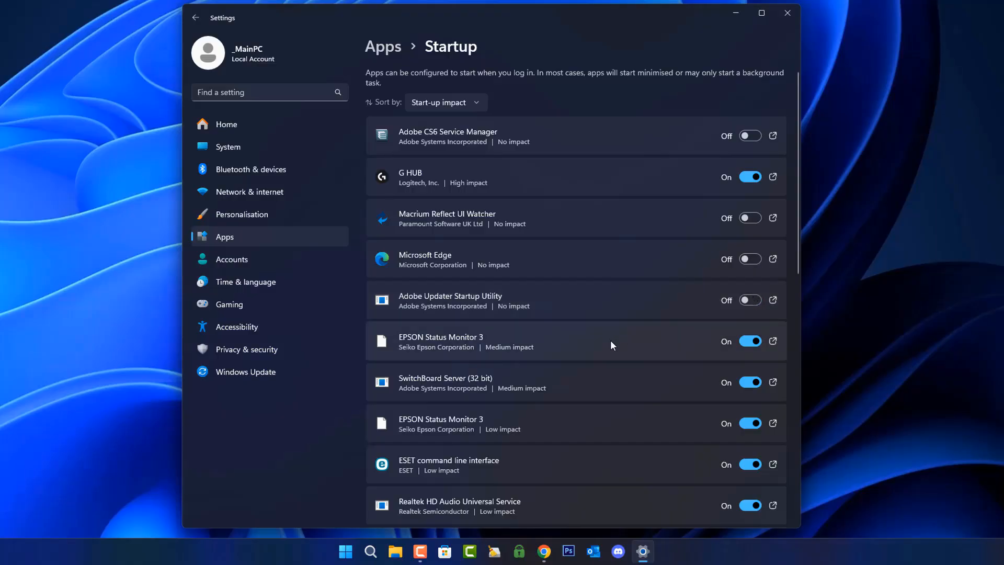
{"action": "left_click", "coordinate": [750, 341]}
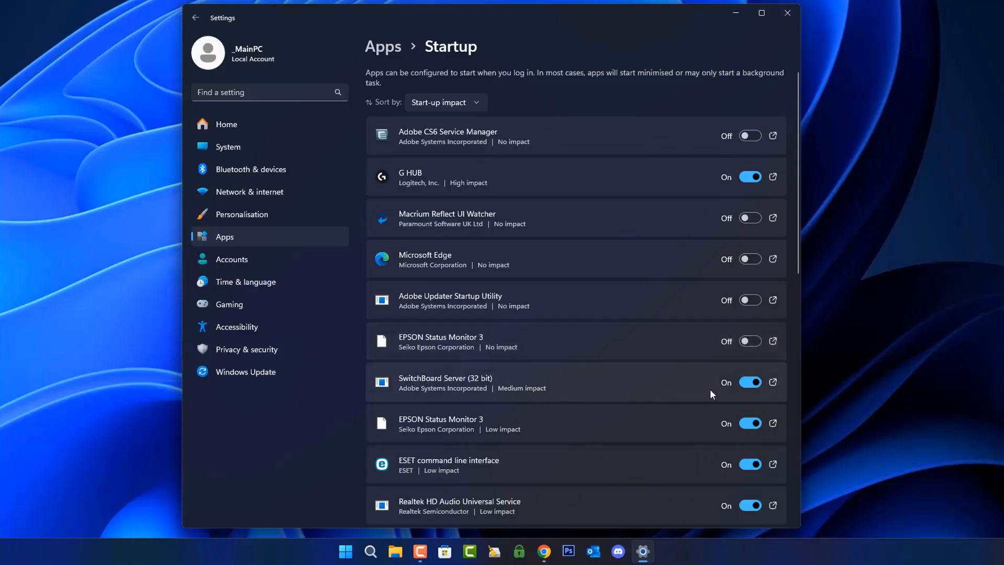
{"action": "left_click", "coordinate": [756, 385]}
Turn off startup for the low-impact EPSON Status Monitor 3, VMware Tray Process and Windows Security notification icon, and close Settings.
{"action": "scroll", "coordinate": [766, 363], "scroll_direction": "down", "scroll_amount": 3}
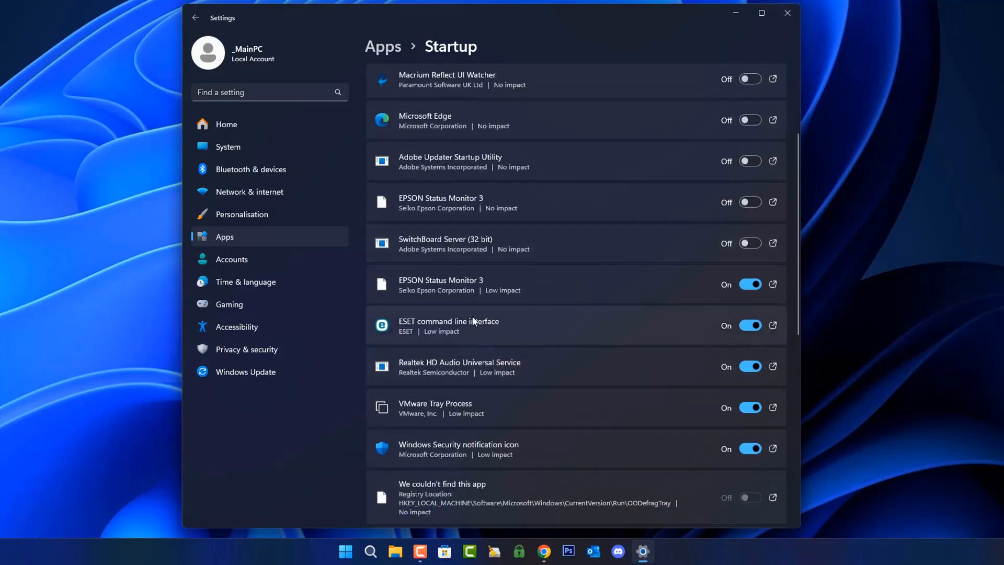
{"action": "left_click", "coordinate": [752, 284]}
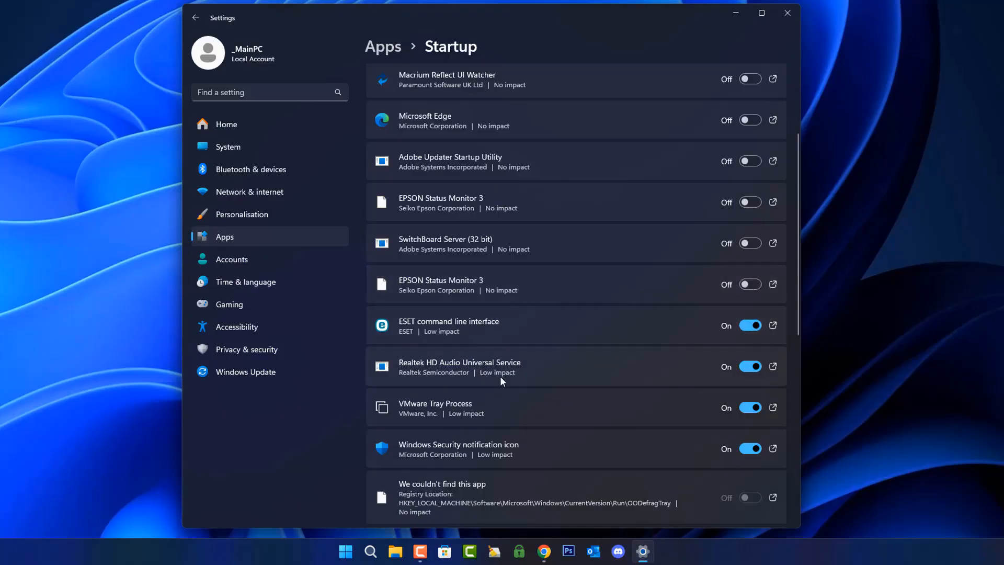
{"action": "left_click", "coordinate": [752, 412]}
{"action": "scroll", "coordinate": [736, 416], "scroll_direction": "down", "scroll_amount": 3}
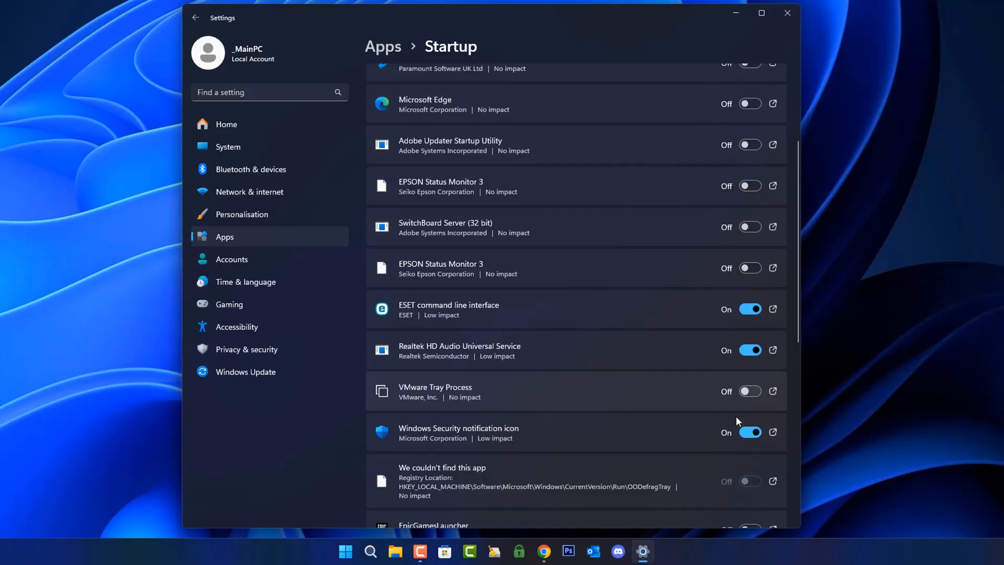
{"action": "left_click", "coordinate": [748, 315]}
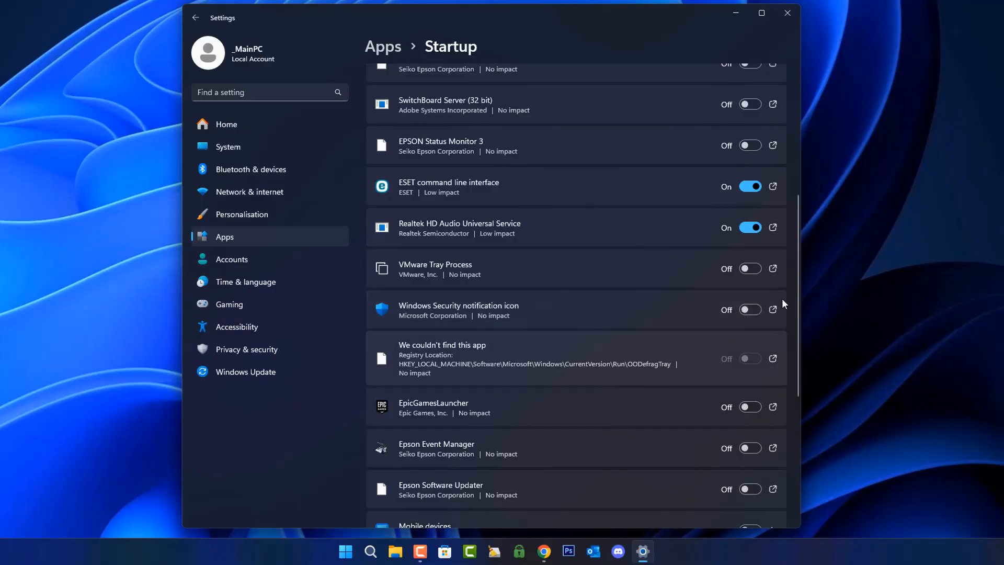
{"action": "scroll", "coordinate": [764, 439], "scroll_direction": "down", "scroll_amount": 5}
{"action": "scroll", "coordinate": [761, 432], "scroll_direction": "up", "scroll_amount": 10}
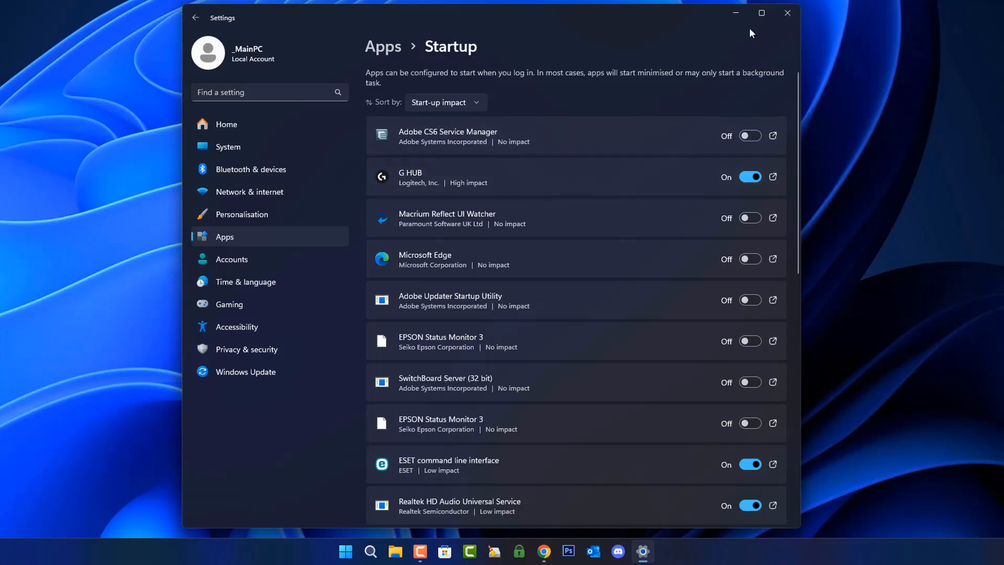
{"action": "left_click", "coordinate": [788, 12]}
Check the startup apps' status and the options available for CS6ServiceManager.exe in Task Manager, and close it.
{"action": "right_click", "coordinate": [339, 553]}
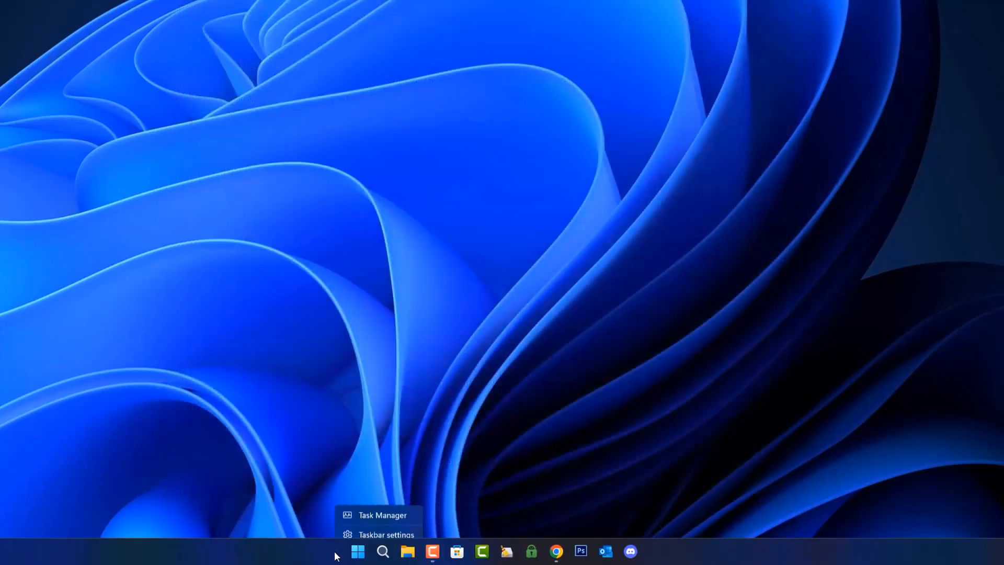
{"action": "left_click", "coordinate": [357, 510]}
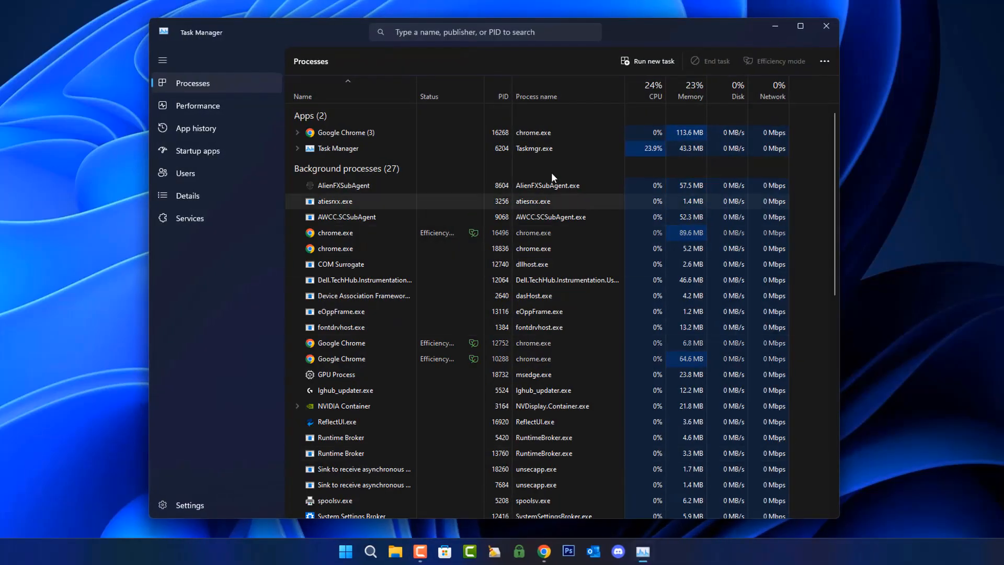
{"action": "left_click", "coordinate": [193, 151]}
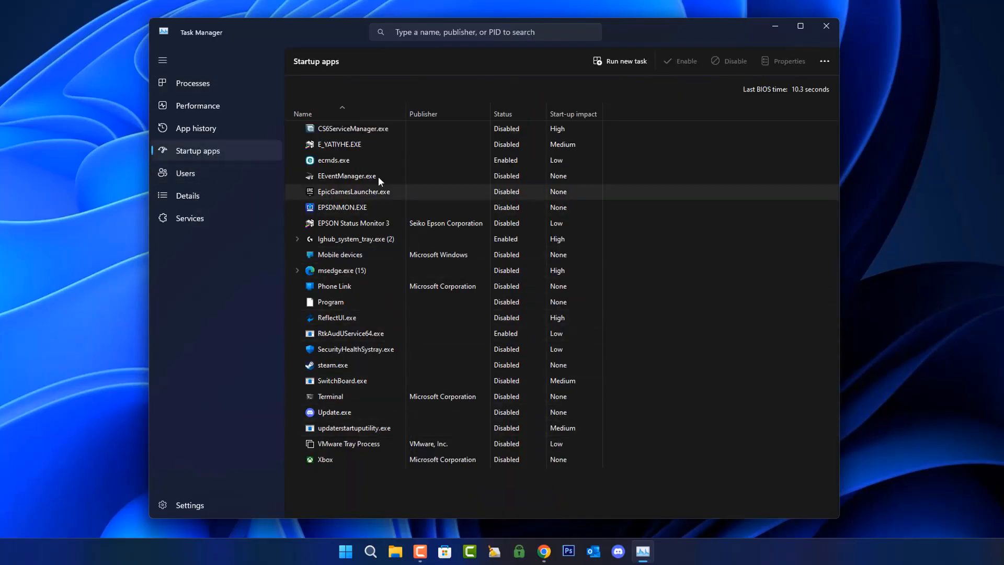
{"action": "left_click", "coordinate": [368, 130]}
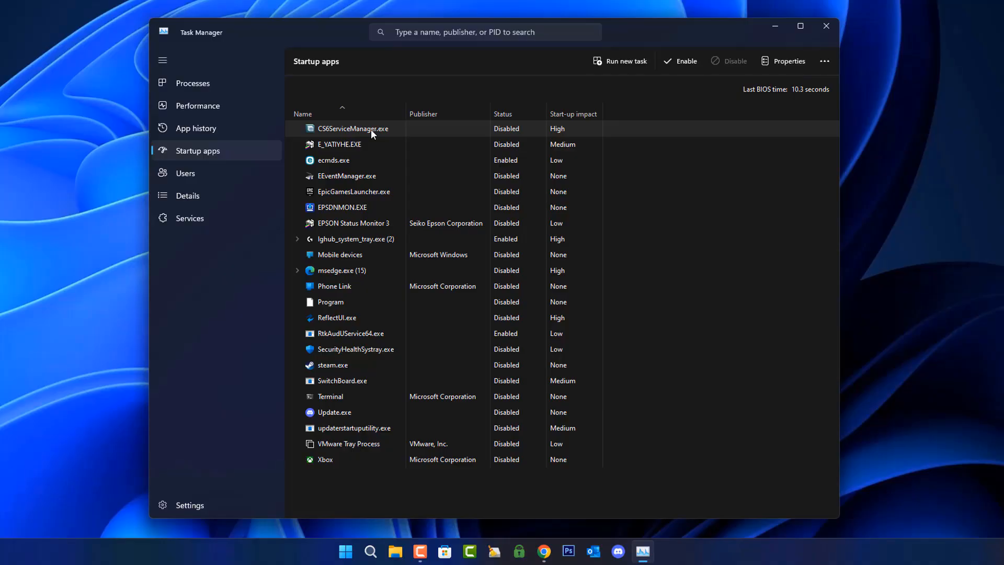
{"action": "right_click", "coordinate": [371, 130]}
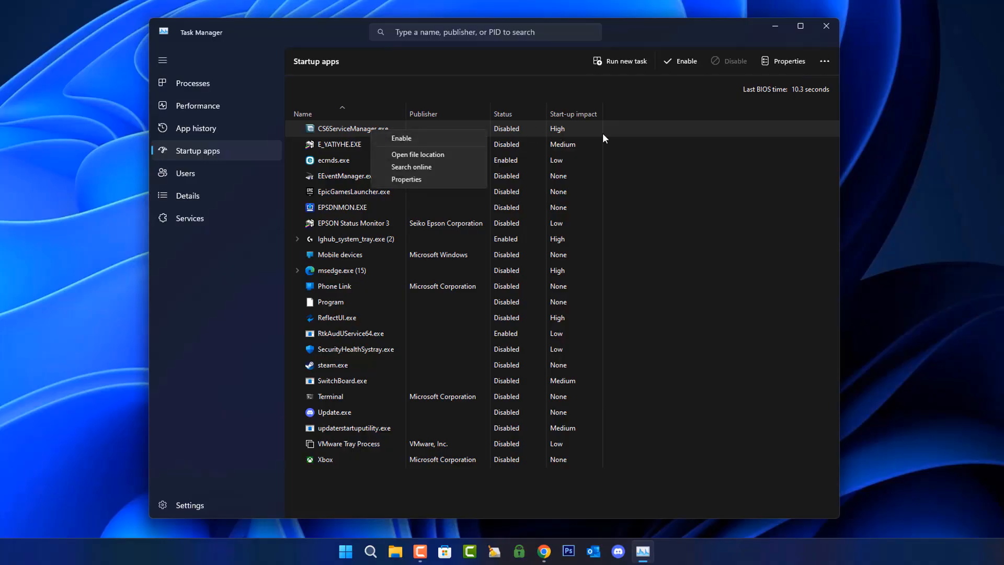
{"action": "left_click", "coordinate": [636, 131]}
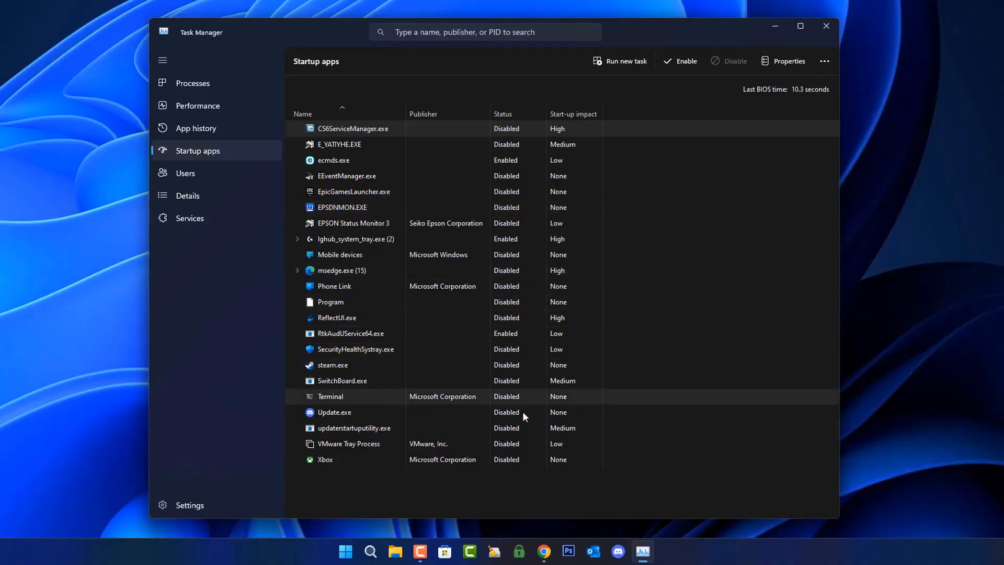
{"action": "key", "text": "alt+F4"}
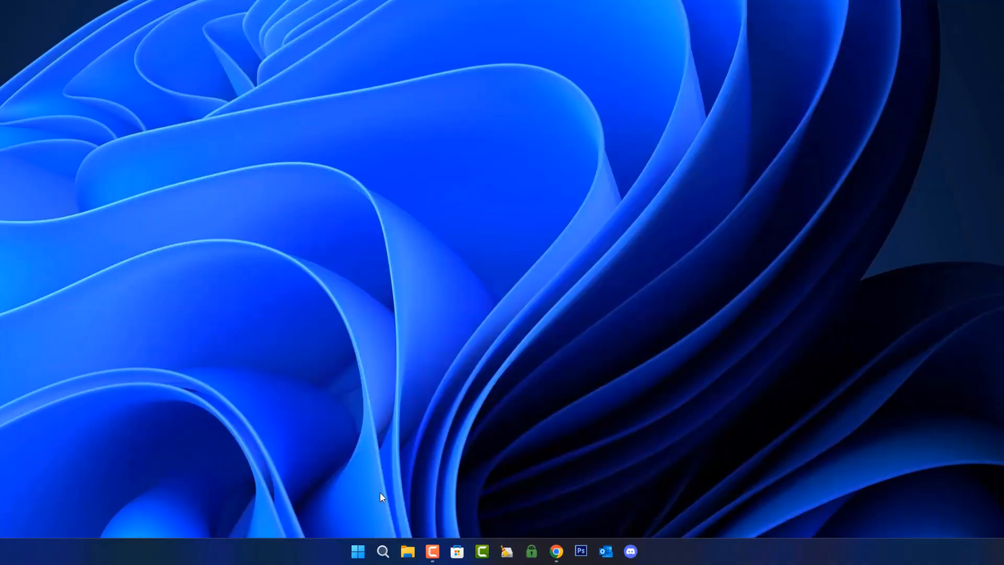
Search Windows for "services" and open the Services console.
{"action": "left_click", "coordinate": [355, 550]}
{"action": "type", "text": "services"}
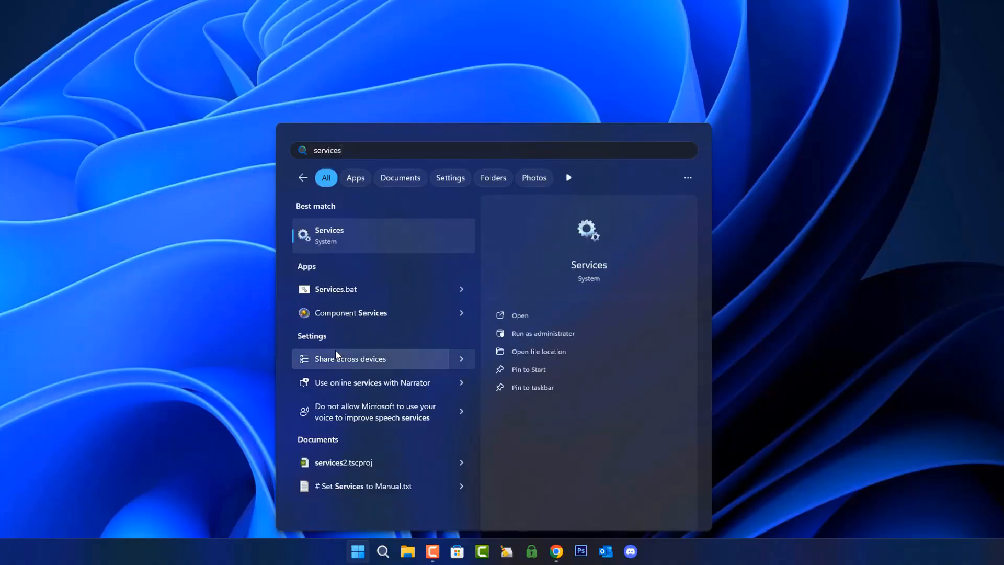
{"action": "left_click", "coordinate": [360, 235]}
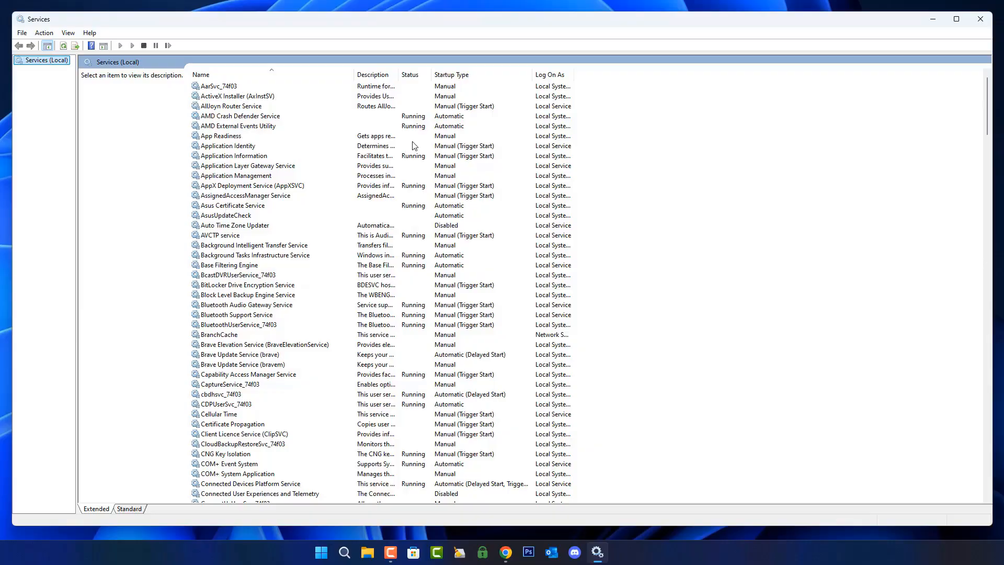
Sort the services by status and examine the running Bluetooth Audio Gateway Service and Bluetooth Support Service.
{"action": "scroll", "coordinate": [409, 395], "scroll_direction": "down", "scroll_amount": 14}
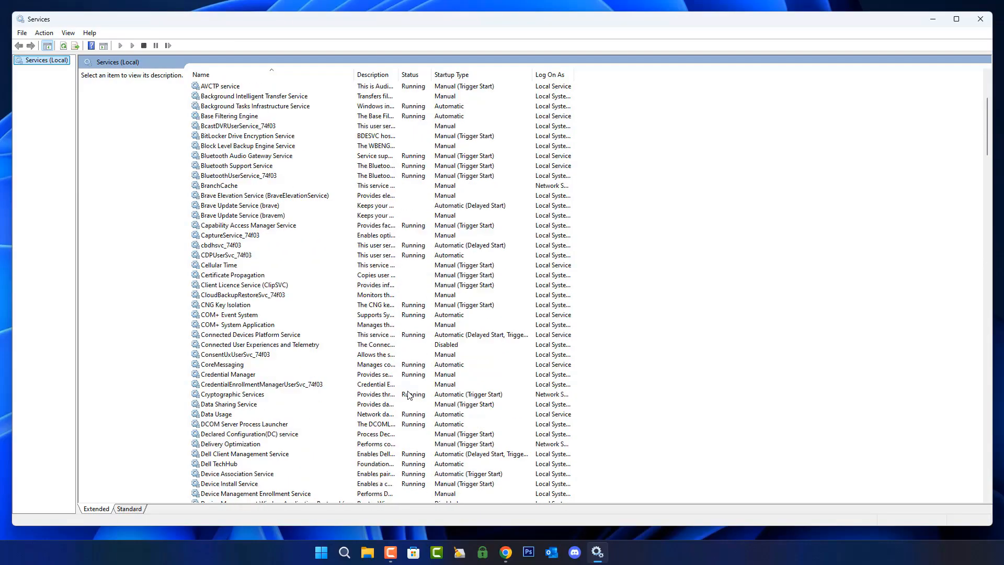
{"action": "scroll", "coordinate": [409, 395], "scroll_direction": "down", "scroll_amount": 16}
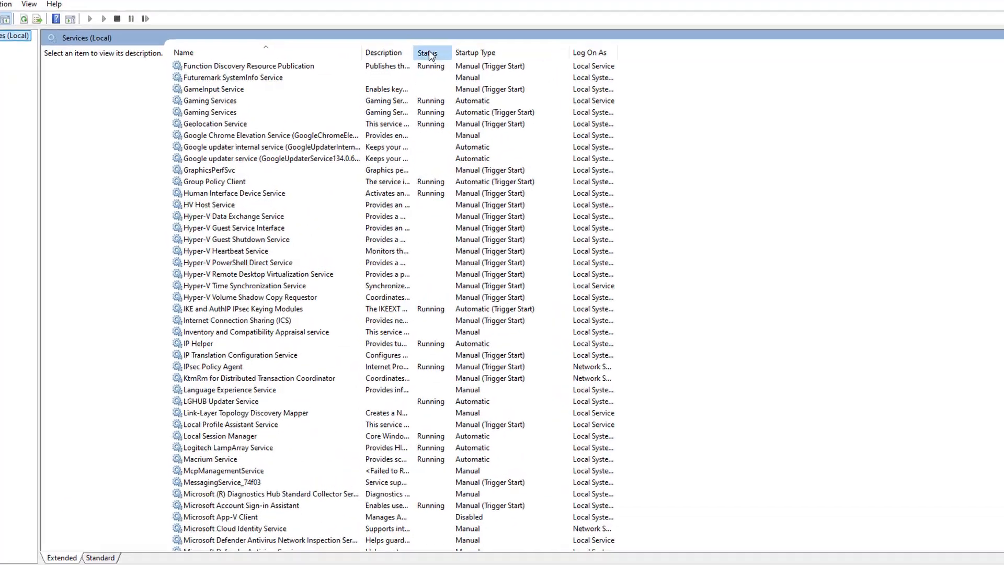
{"action": "scroll", "coordinate": [412, 75], "scroll_direction": "down", "scroll_amount": 20}
{"action": "scroll", "coordinate": [442, 285], "scroll_direction": "down", "scroll_amount": 20}
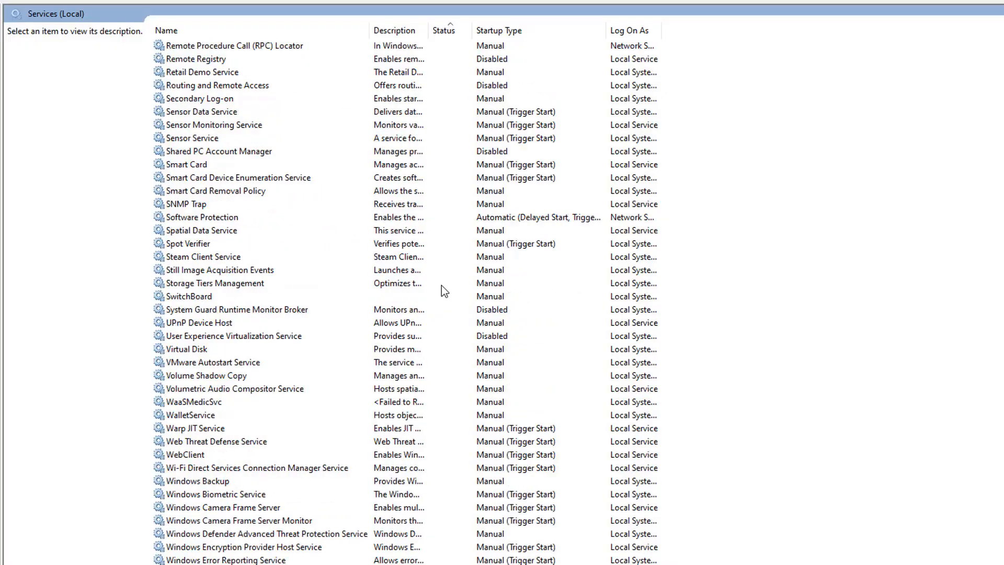
{"action": "scroll", "coordinate": [442, 310], "scroll_direction": "down", "scroll_amount": 7}
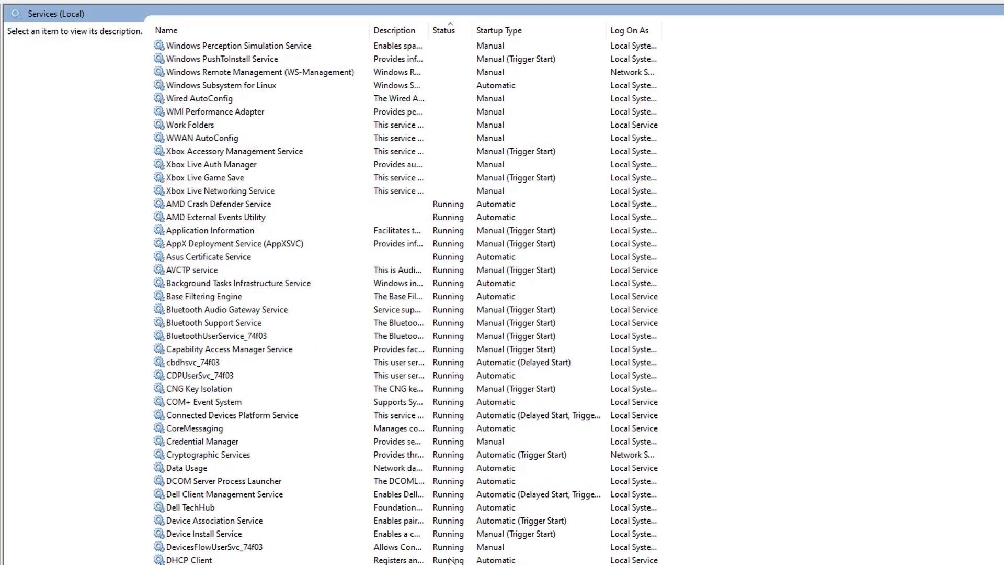
{"action": "left_click", "coordinate": [186, 310]}
{"action": "left_click", "coordinate": [183, 322]}
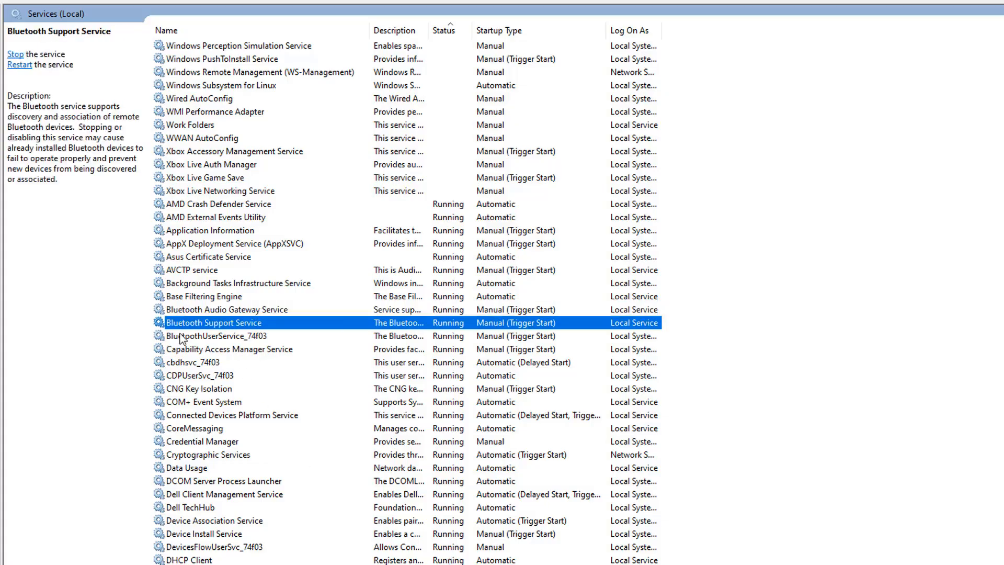
Examine the descriptions of BluetoothUserService_74f03, Bluetooth Support Service and Bluetooth Audio Gateway Service.
{"action": "left_click", "coordinate": [181, 336]}
{"action": "left_click", "coordinate": [181, 323]}
{"action": "left_click", "coordinate": [182, 310]}
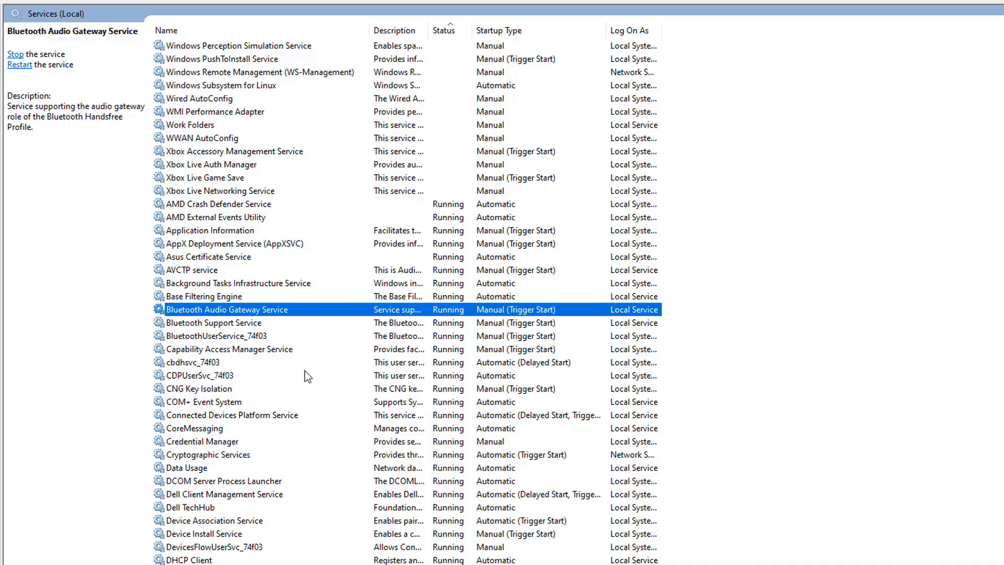
Sort the services list alphabetically by name and clear the selected service.
{"action": "left_click", "coordinate": [444, 32]}
{"action": "scroll", "coordinate": [425, 251], "scroll_direction": "up", "scroll_amount": 16}
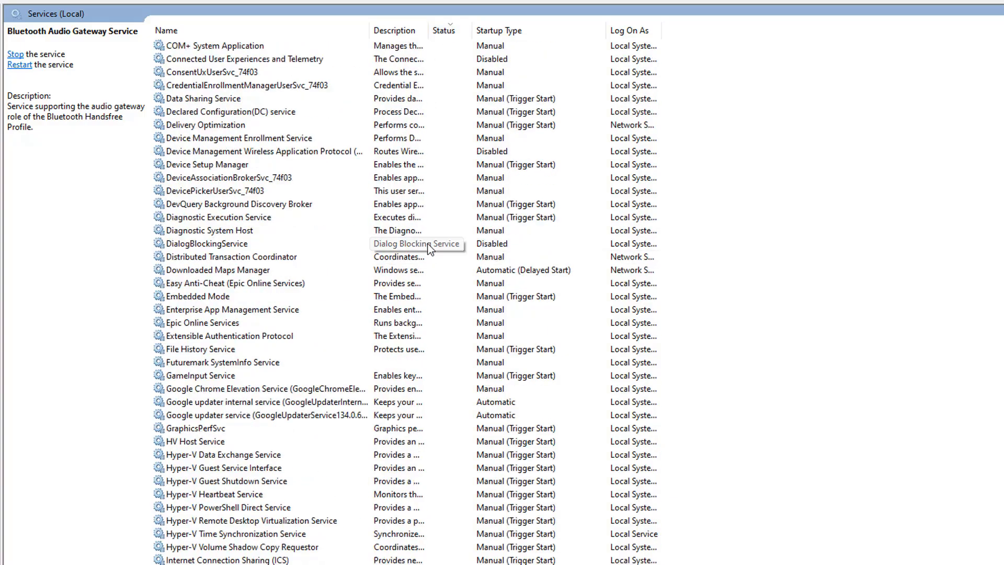
{"action": "scroll", "coordinate": [422, 243], "scroll_direction": "up", "scroll_amount": 17}
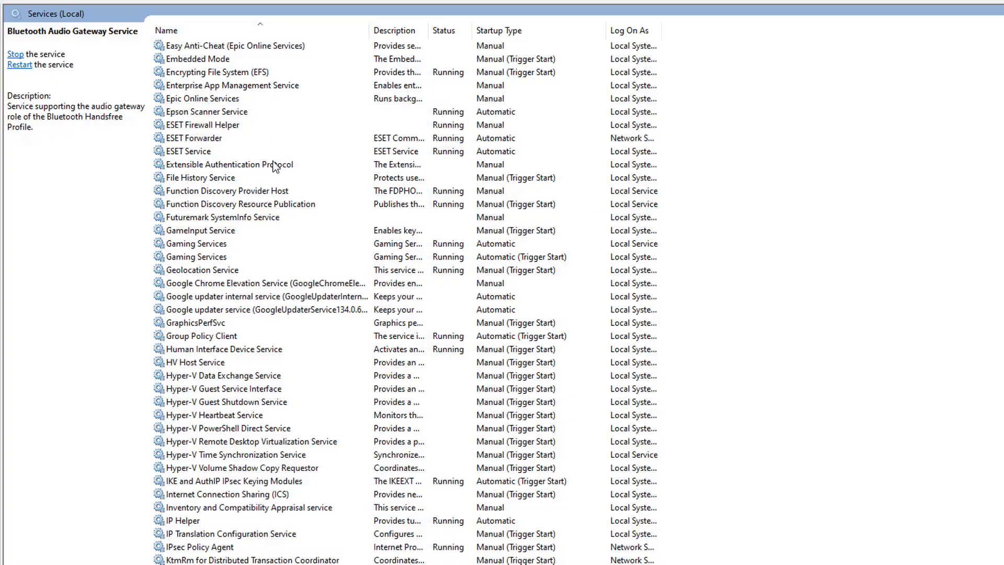
{"action": "scroll", "coordinate": [408, 295], "scroll_direction": "up", "scroll_amount": 20}
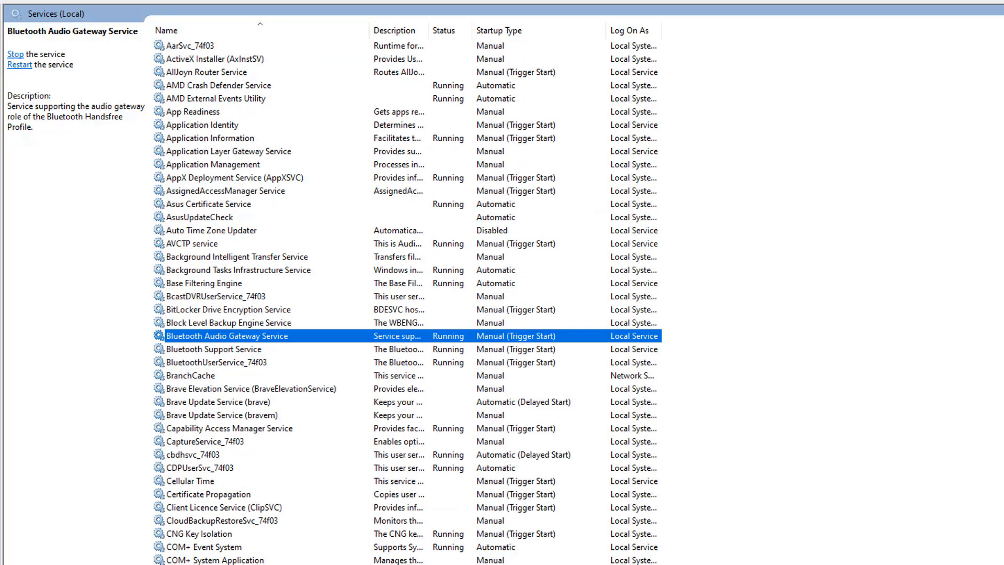
{"action": "left_click", "coordinate": [830, 201]}
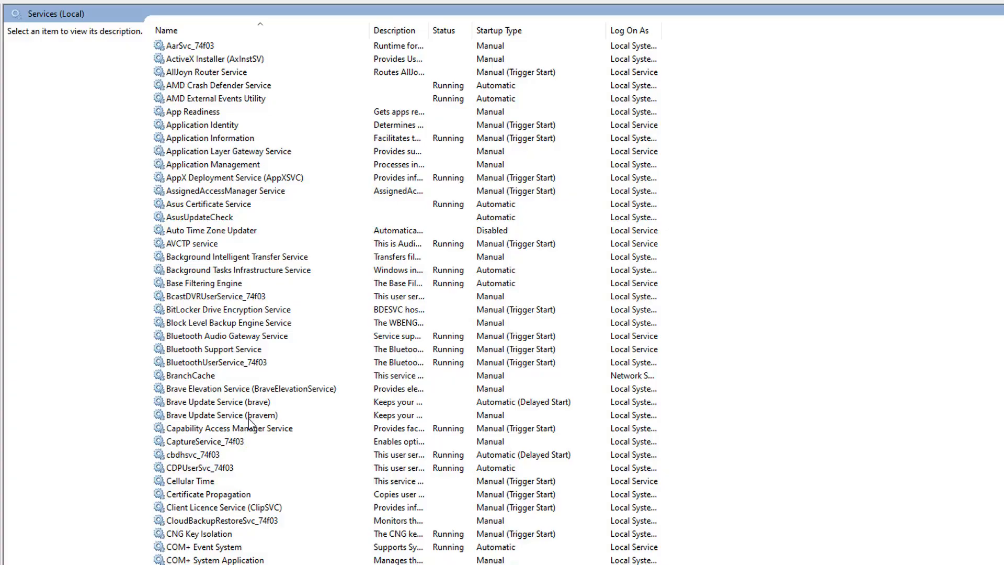
Find Phone Service in the list, stop it from its properties and close them.
{"action": "scroll", "coordinate": [249, 423], "scroll_direction": "down", "scroll_amount": 4}
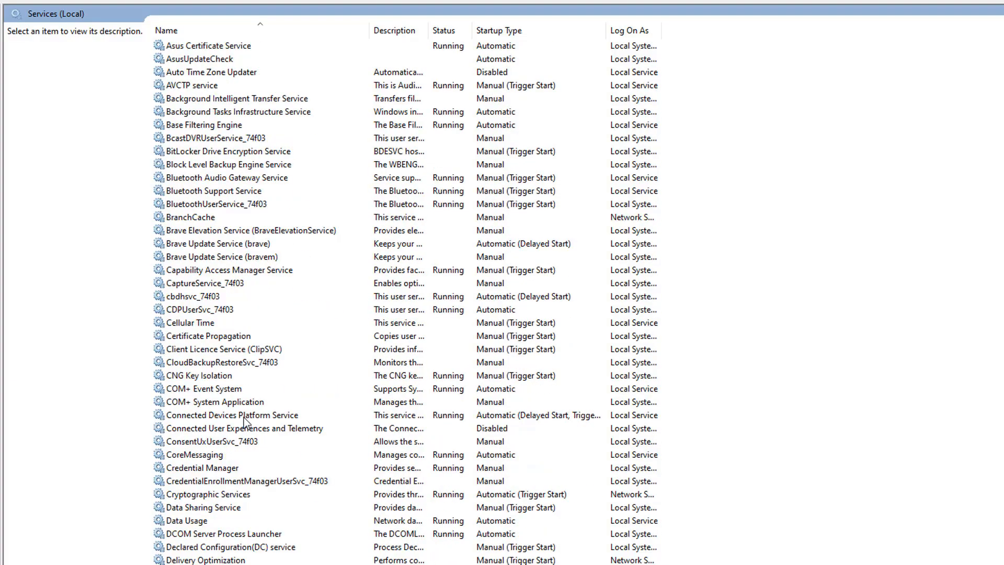
{"action": "scroll", "coordinate": [720, 463], "scroll_direction": "down", "scroll_amount": 18}
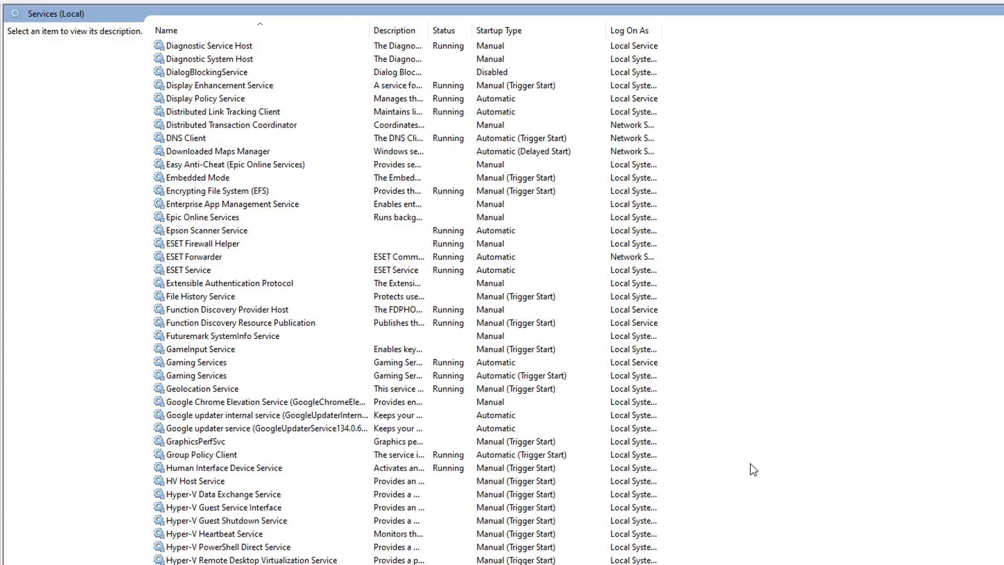
{"action": "scroll", "coordinate": [751, 463], "scroll_direction": "down", "scroll_amount": 18}
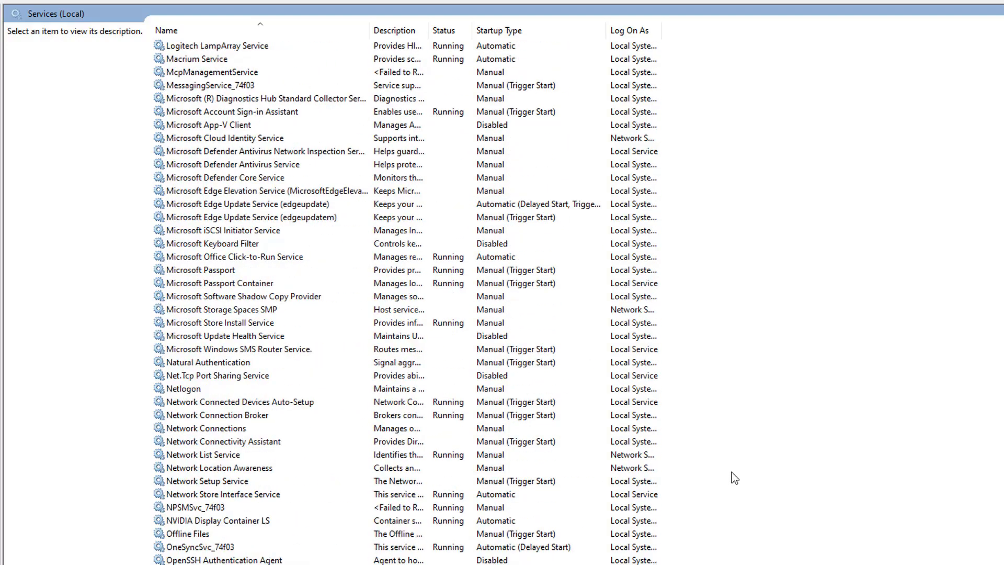
{"action": "scroll", "coordinate": [730, 473], "scroll_direction": "down", "scroll_amount": 3}
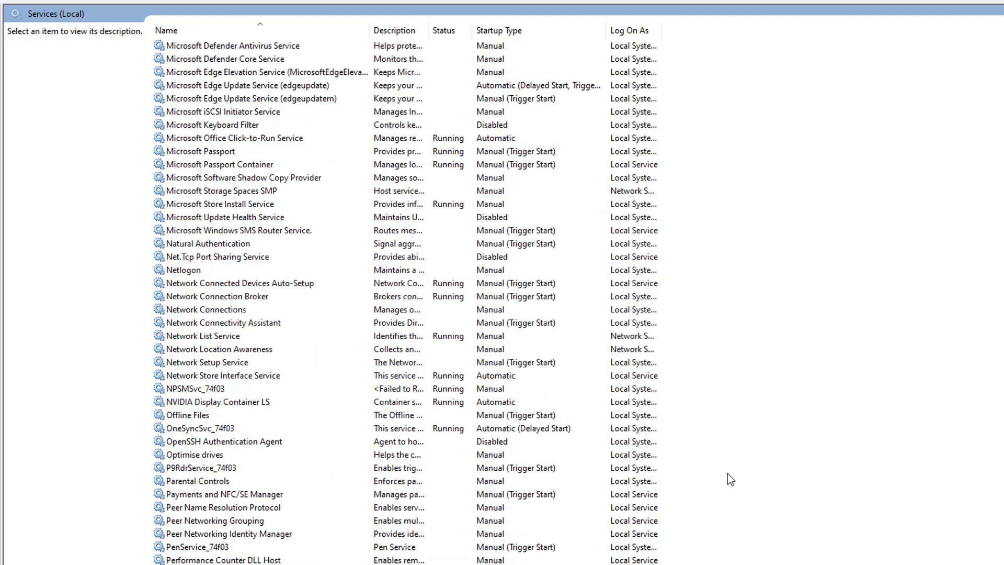
{"action": "scroll", "coordinate": [731, 479], "scroll_direction": "down", "scroll_amount": 4}
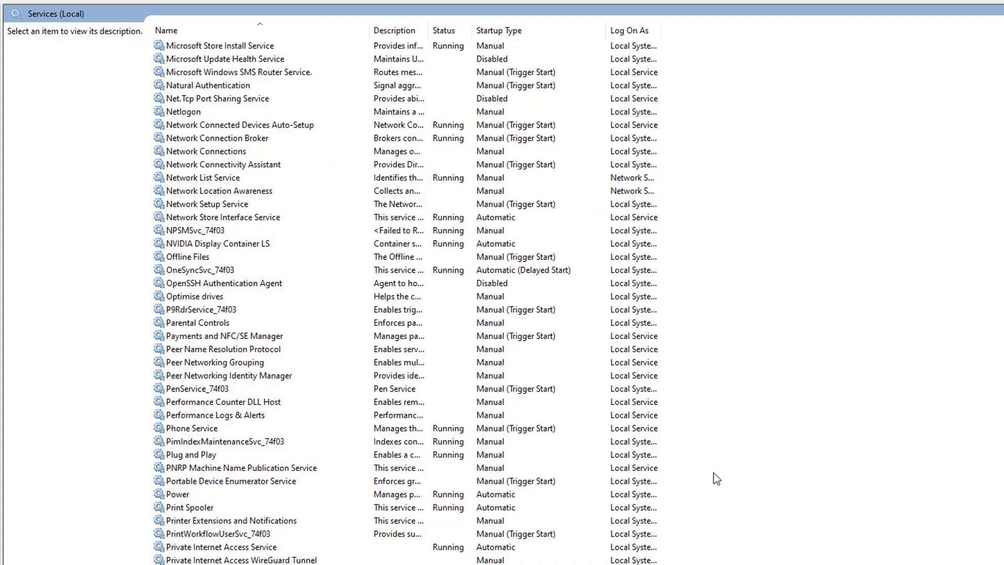
{"action": "left_click", "coordinate": [198, 430]}
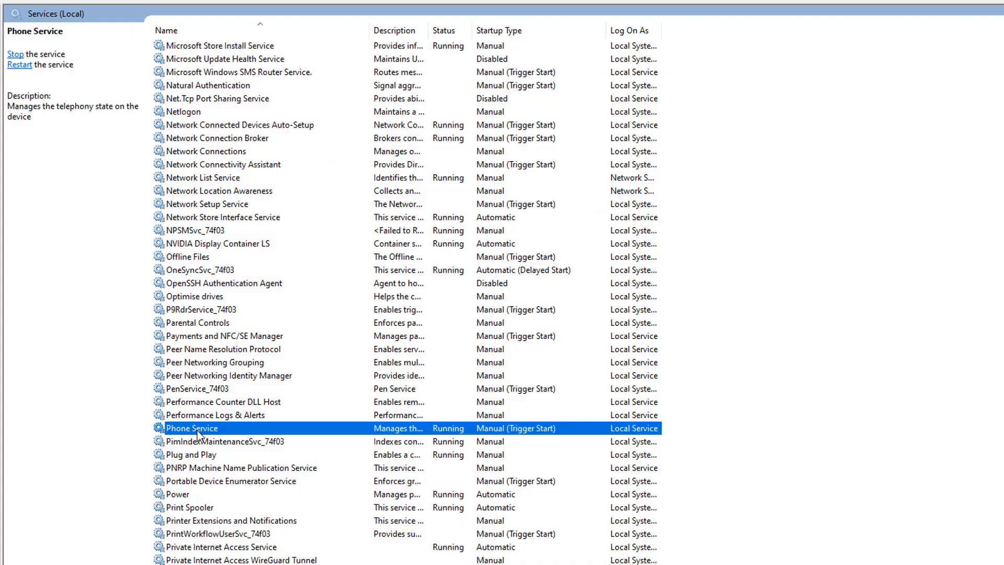
{"action": "double_click", "coordinate": [199, 430]}
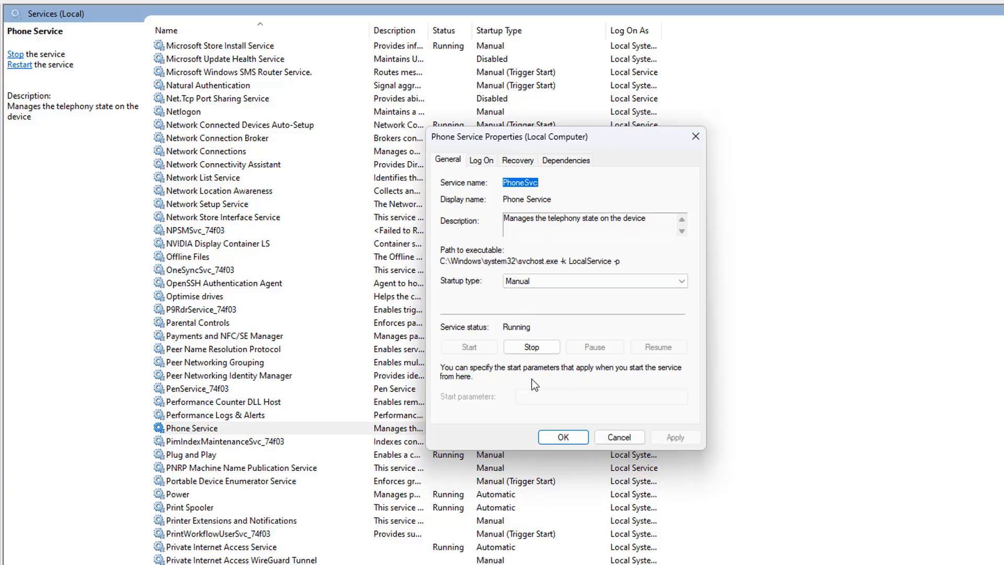
{"action": "left_click", "coordinate": [532, 347]}
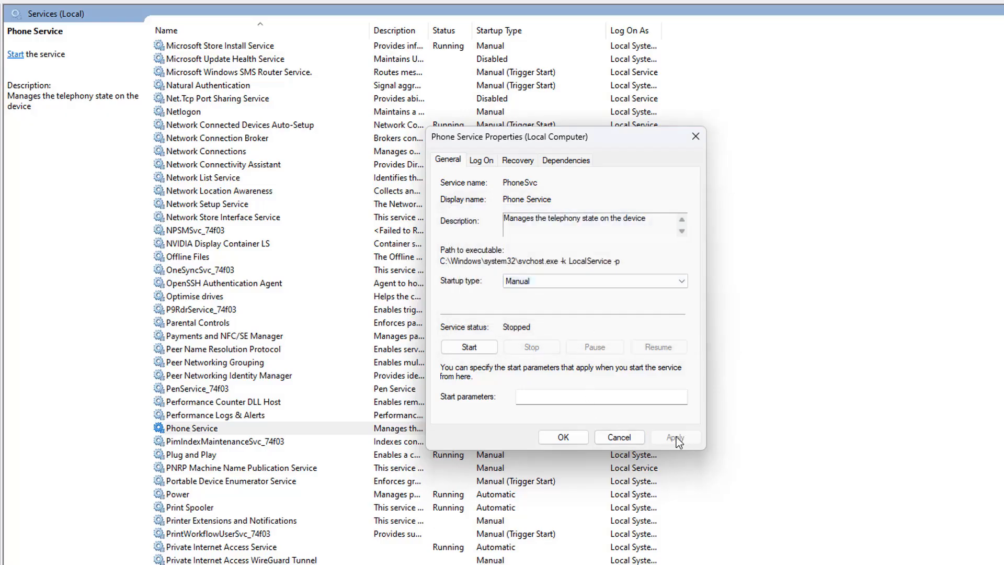
{"action": "left_click", "coordinate": [563, 437]}
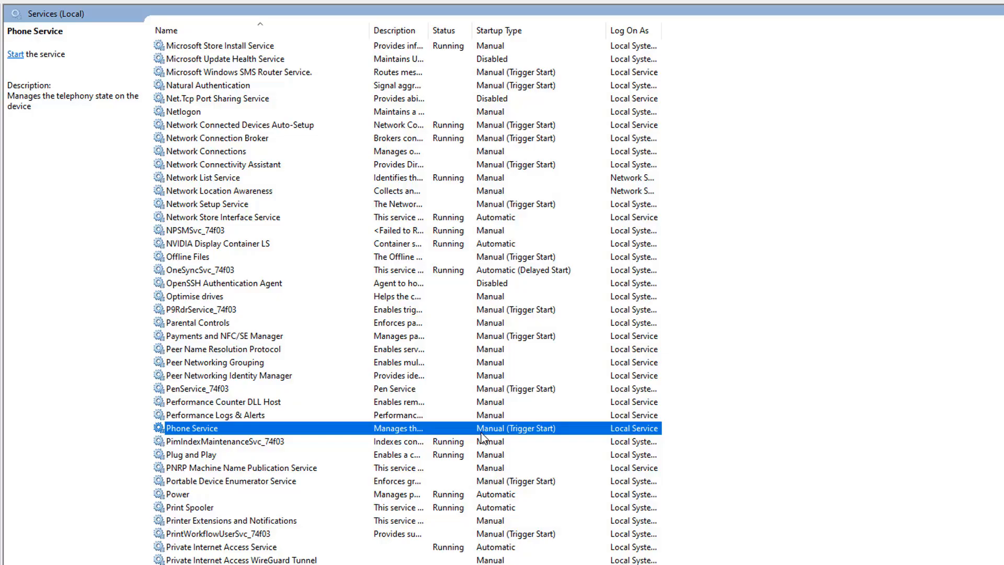
Set the startup type of Phone Service to Disabled and apply the change.
{"action": "double_click", "coordinate": [209, 427]}
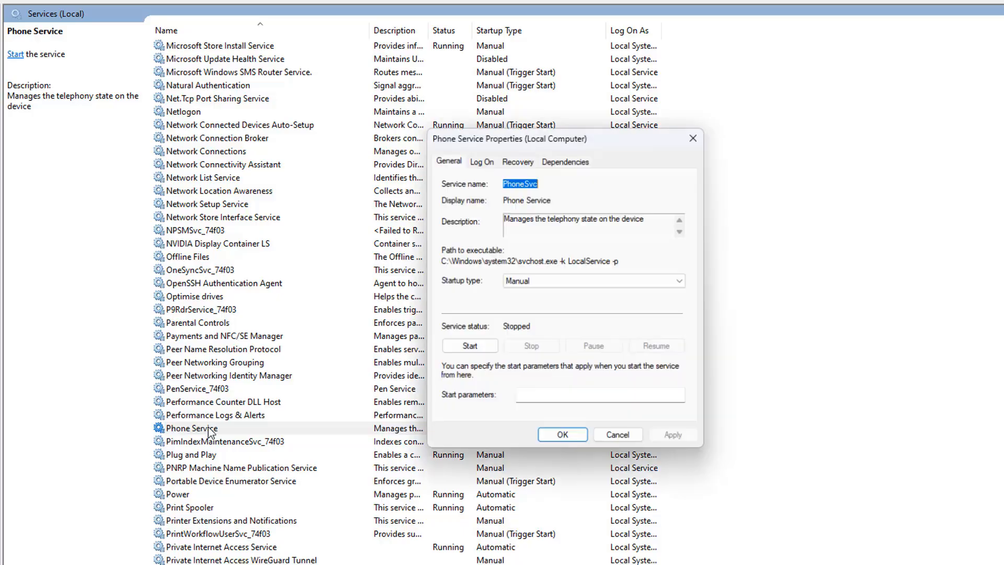
{"action": "left_click", "coordinate": [536, 281]}
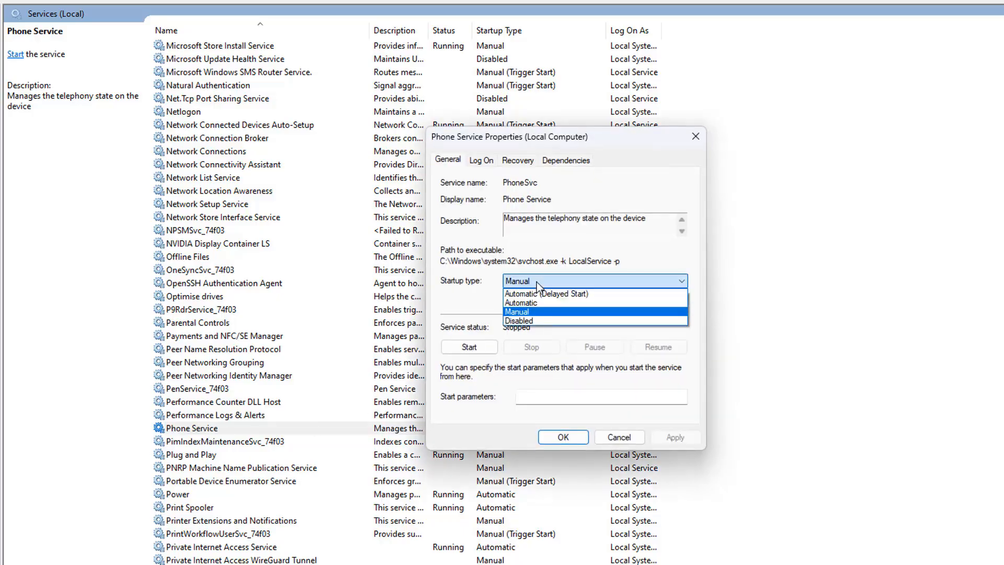
{"action": "left_click", "coordinate": [526, 322]}
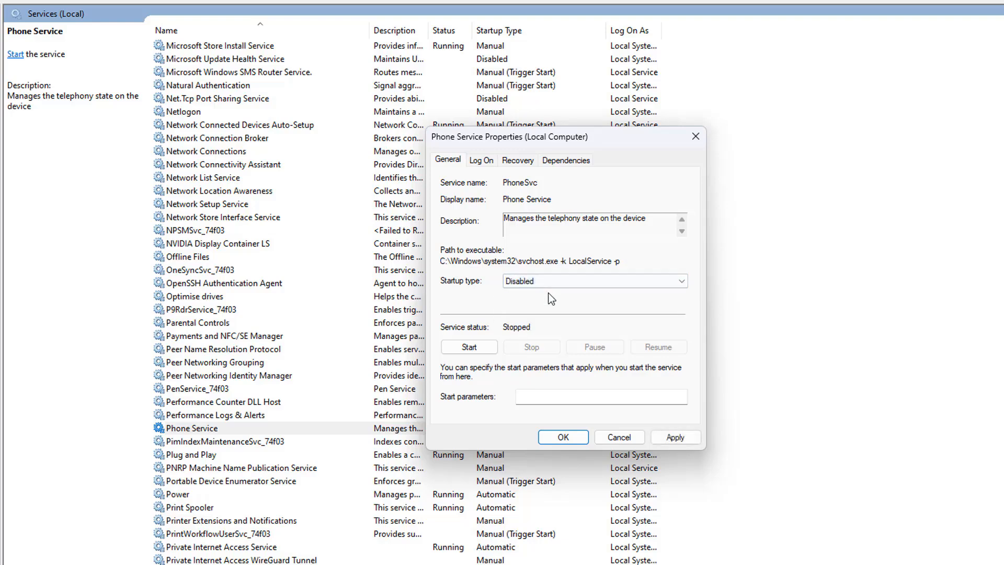
{"action": "left_click", "coordinate": [540, 281]}
{"action": "left_click", "coordinate": [526, 313]}
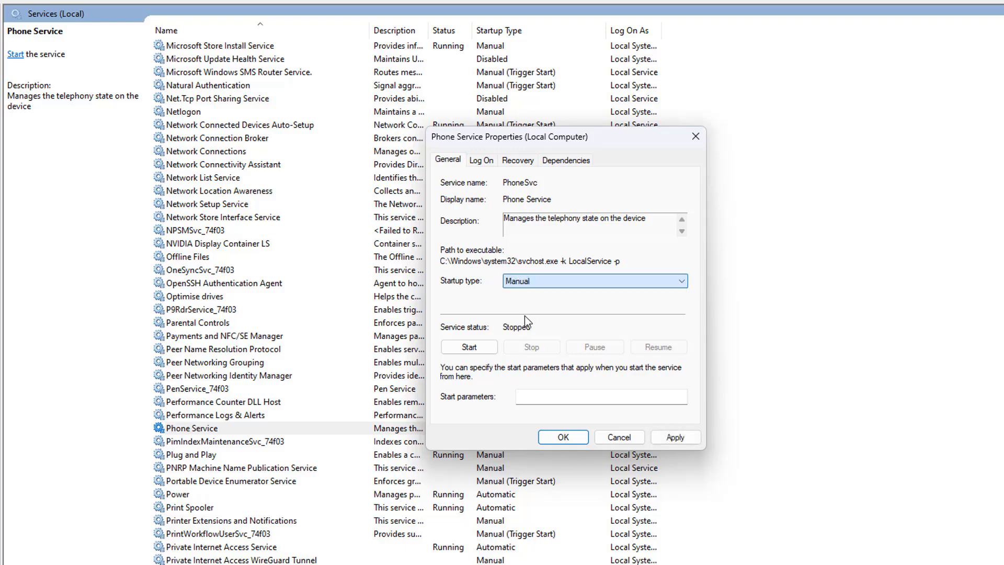
{"action": "left_click", "coordinate": [534, 285]}
{"action": "left_click", "coordinate": [526, 322]}
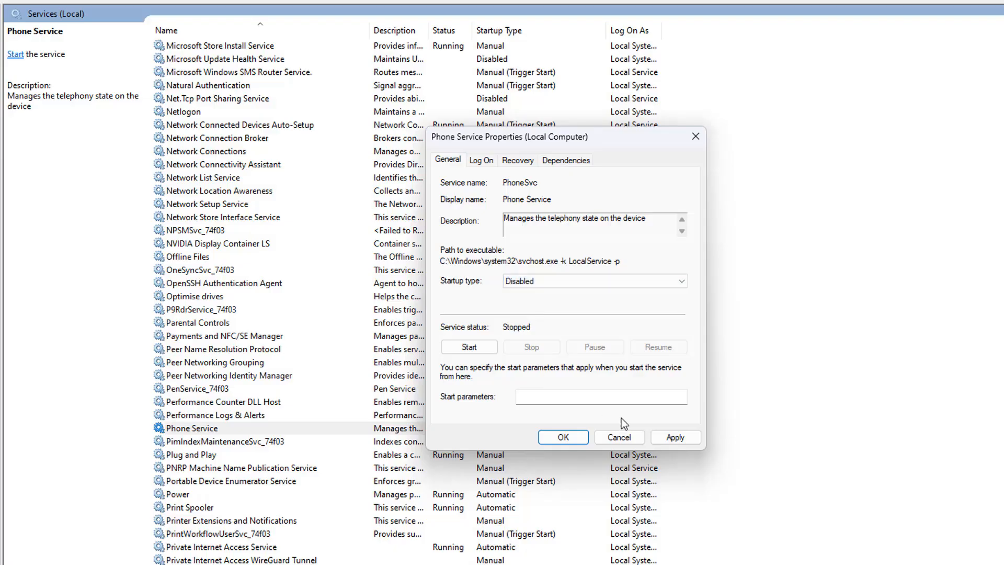
{"action": "left_click", "coordinate": [678, 438]}
{"action": "left_click", "coordinate": [564, 438]}
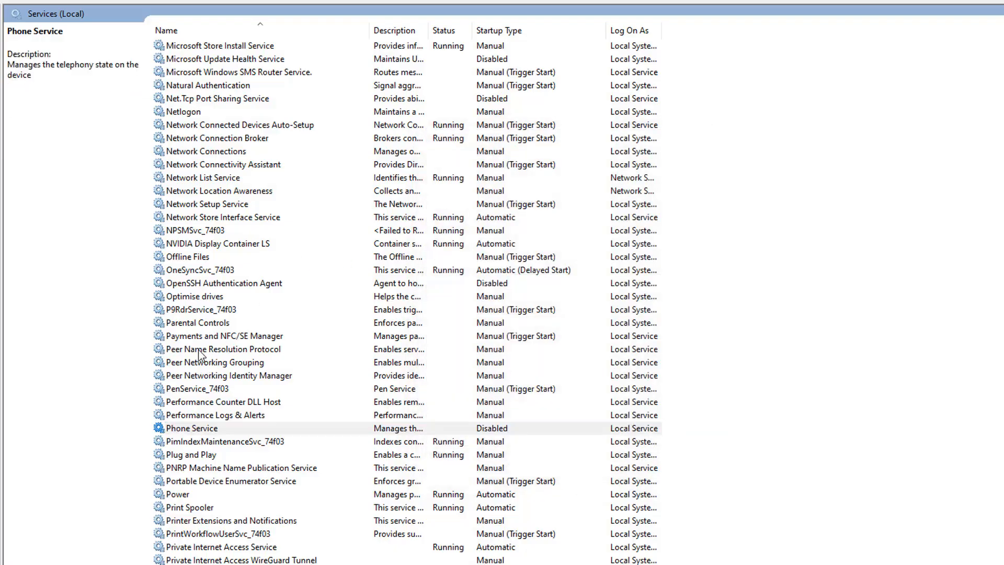
Examine the description and properties of the Parental Controls service, and close its properties.
{"action": "left_click", "coordinate": [201, 325]}
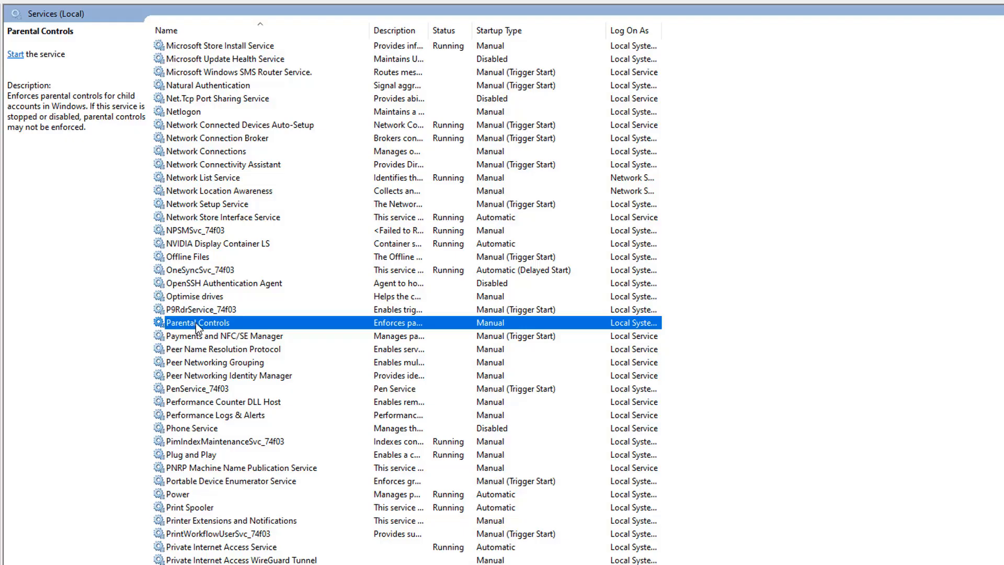
{"action": "double_click", "coordinate": [214, 323]}
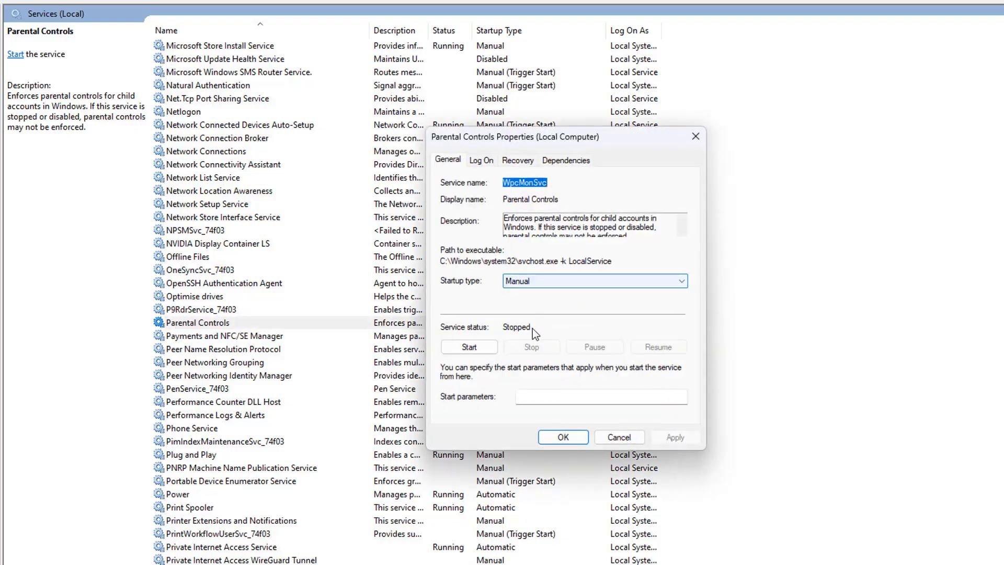
{"action": "left_click", "coordinate": [695, 136]}
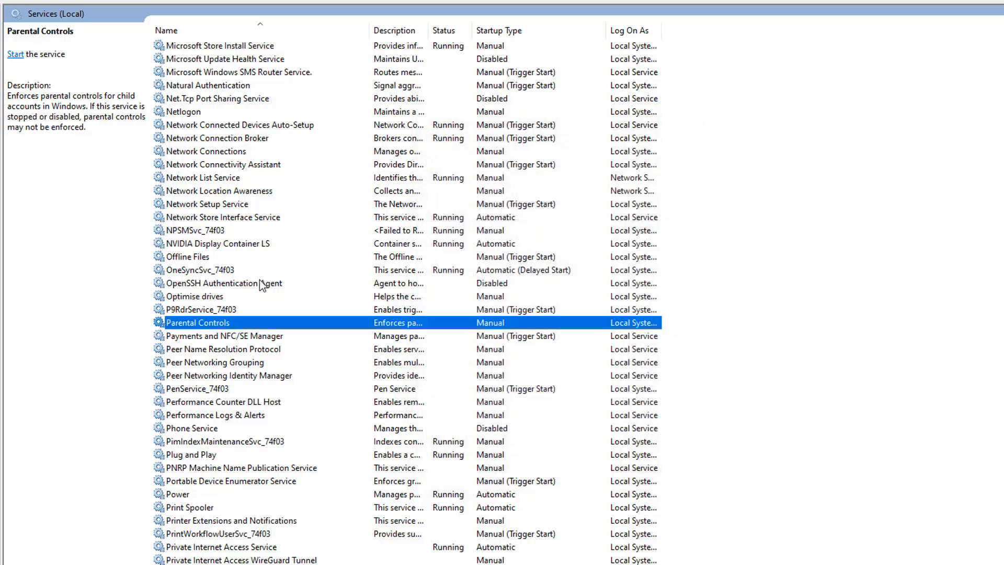
Examine the descriptions of Sensor Service, Smart Card and Smart Card Device Enumeration Service.
{"action": "scroll", "coordinate": [316, 340], "scroll_direction": "down", "scroll_amount": 10}
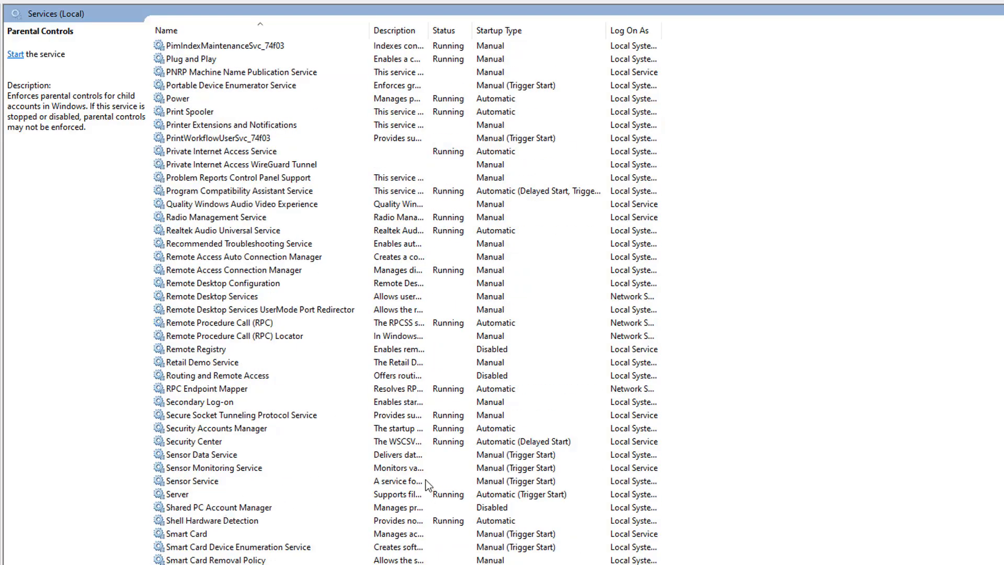
{"action": "left_click", "coordinate": [492, 481]}
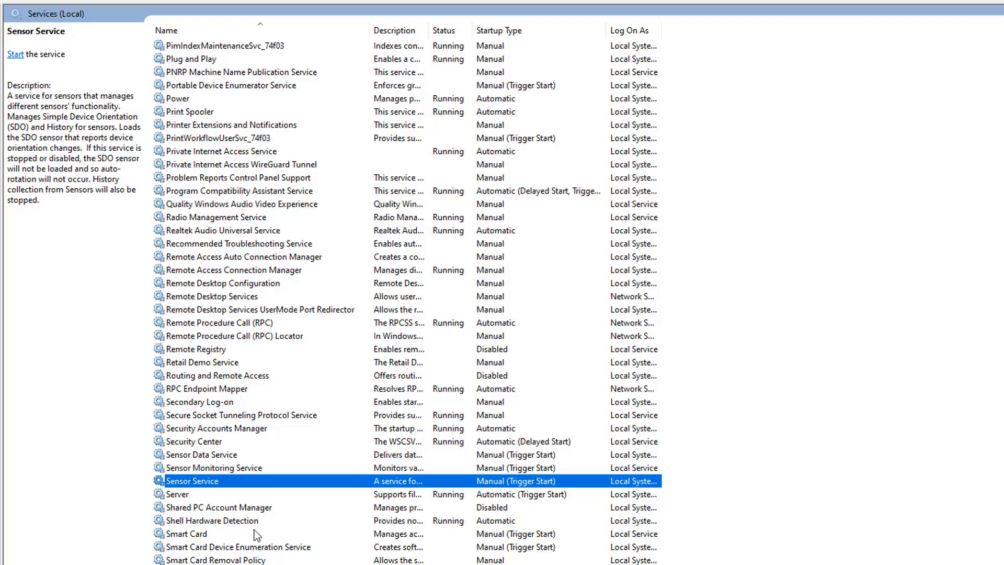
{"action": "scroll", "coordinate": [272, 526], "scroll_direction": "down", "scroll_amount": 2}
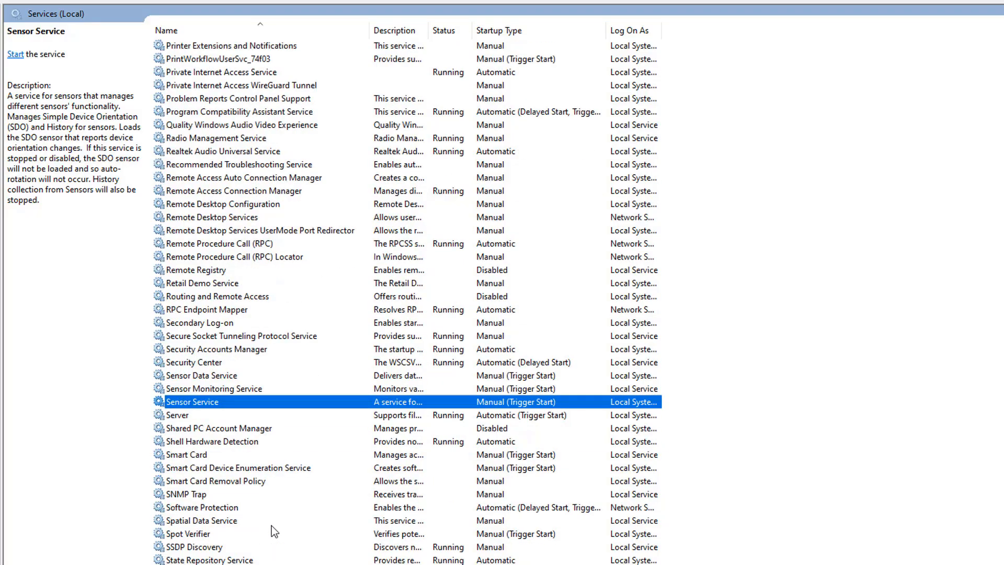
{"action": "scroll", "coordinate": [271, 526], "scroll_direction": "down", "scroll_amount": 4}
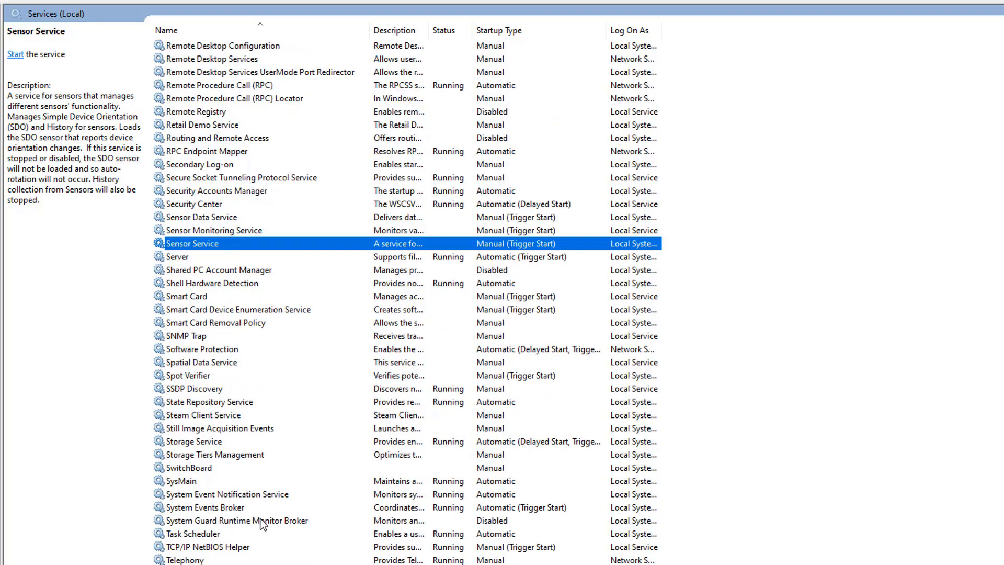
{"action": "left_click", "coordinate": [182, 297]}
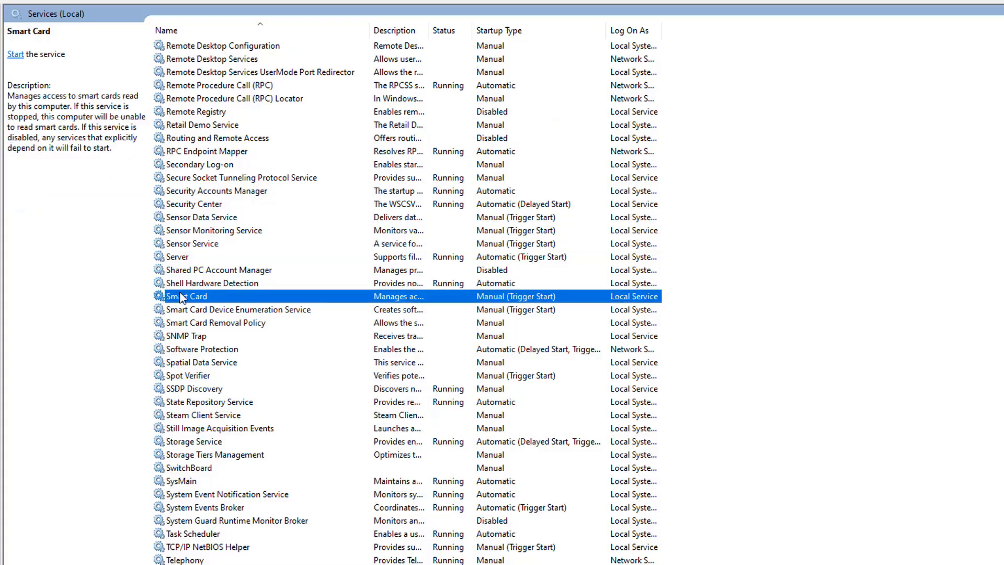
{"action": "left_click", "coordinate": [181, 309]}
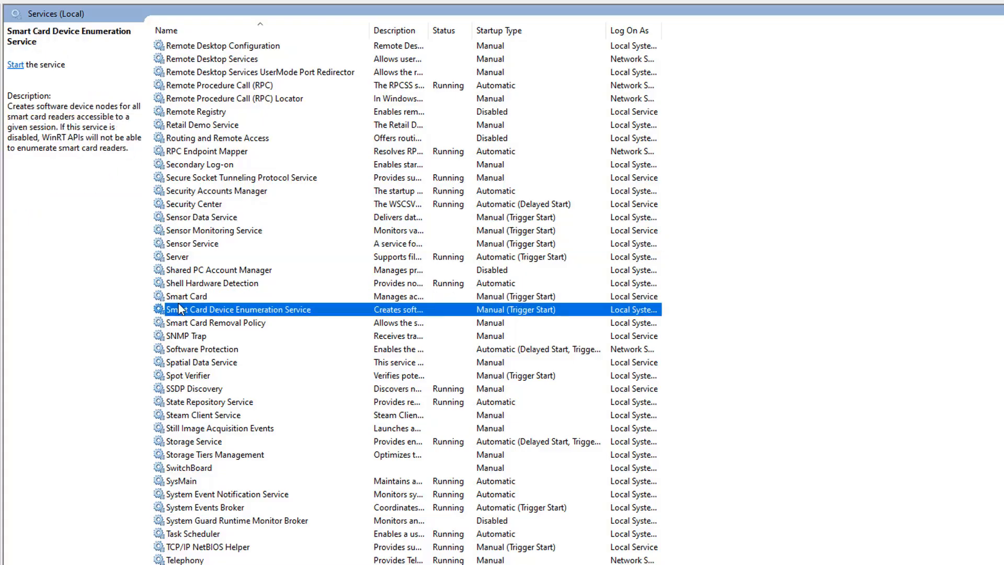
{"action": "left_click", "coordinate": [183, 297]}
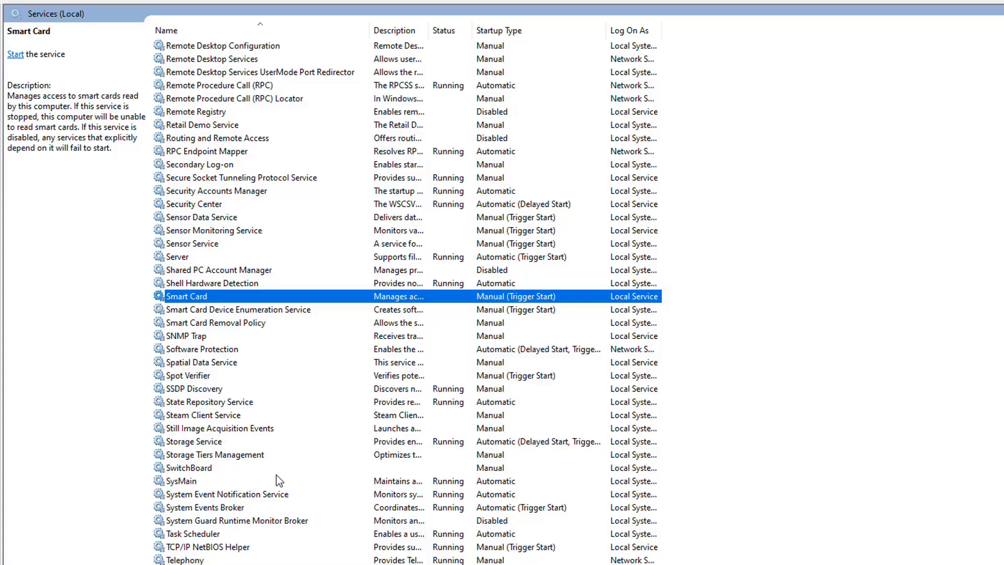
Examine the descriptions of Windows Biometric Service, Windows Camera Frame Server and Windows Camera Frame Server Monitor.
{"action": "scroll", "coordinate": [276, 475], "scroll_direction": "down", "scroll_amount": 6}
{"action": "scroll", "coordinate": [275, 481], "scroll_direction": "down", "scroll_amount": 5}
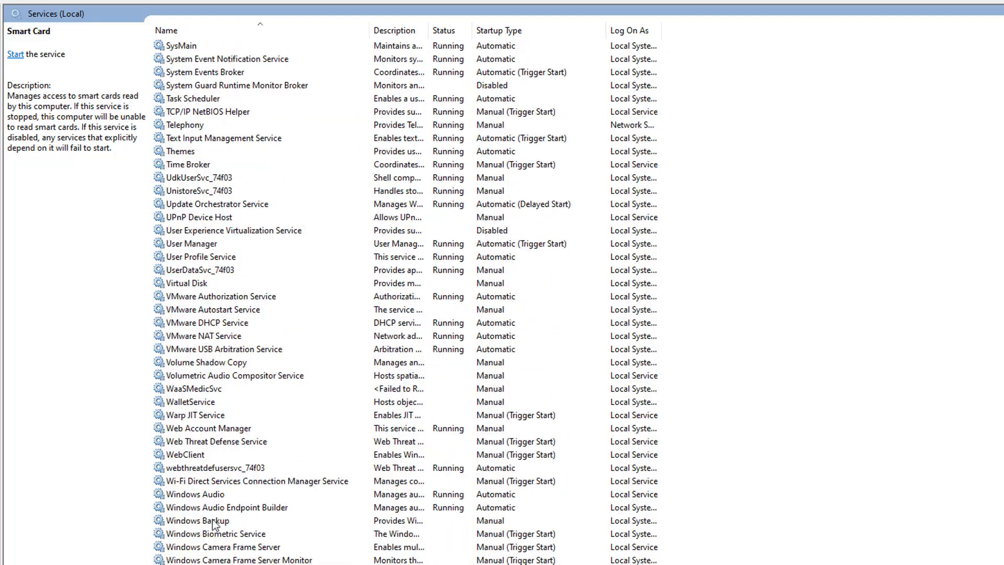
{"action": "scroll", "coordinate": [213, 523], "scroll_direction": "down", "scroll_amount": 2}
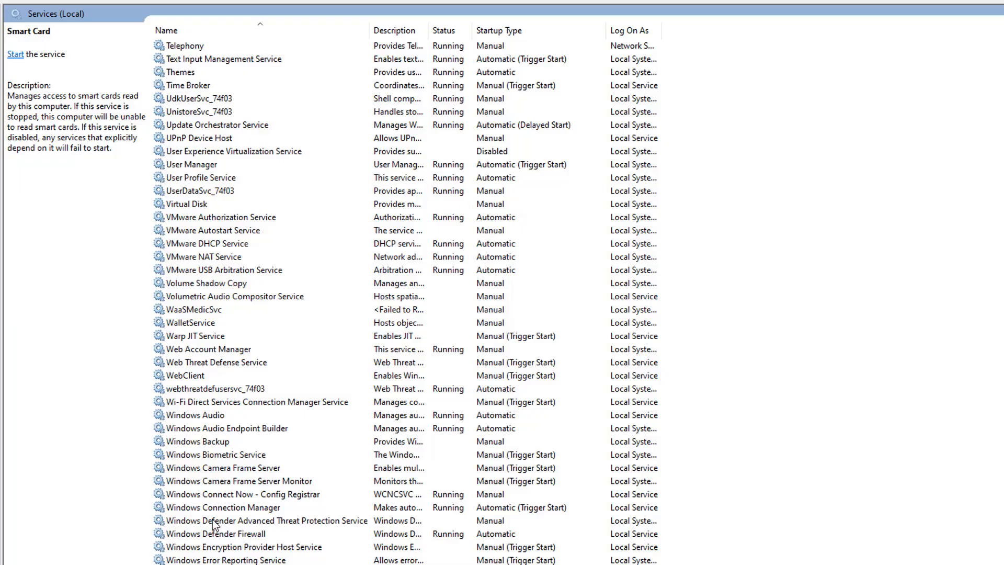
{"action": "left_click", "coordinate": [237, 454]}
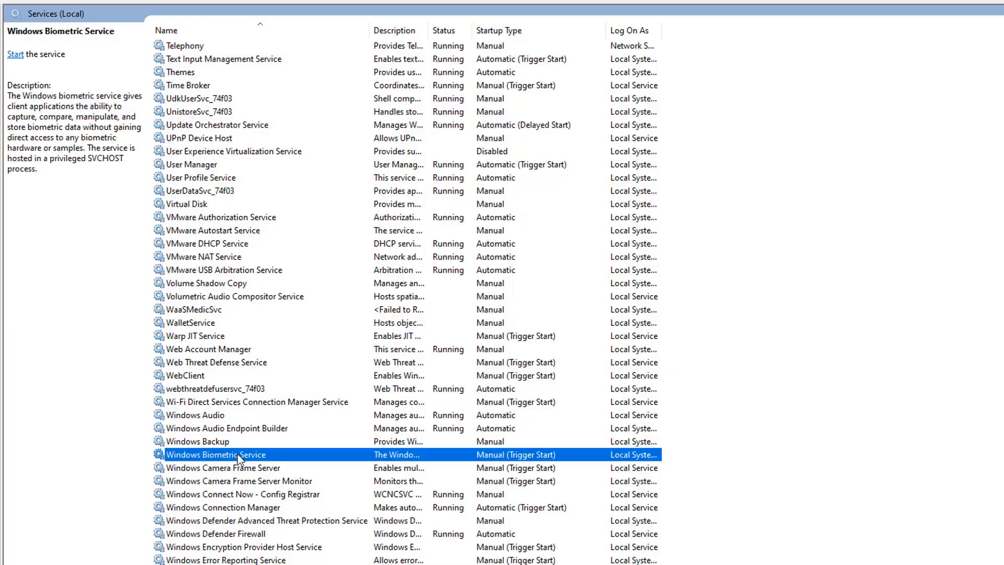
{"action": "left_click", "coordinate": [226, 469]}
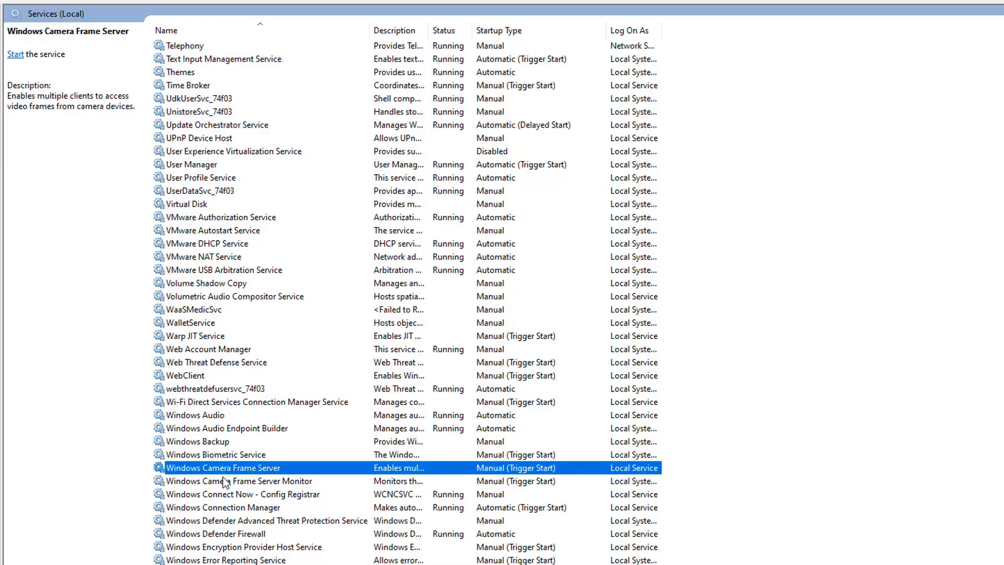
{"action": "left_click", "coordinate": [219, 481]}
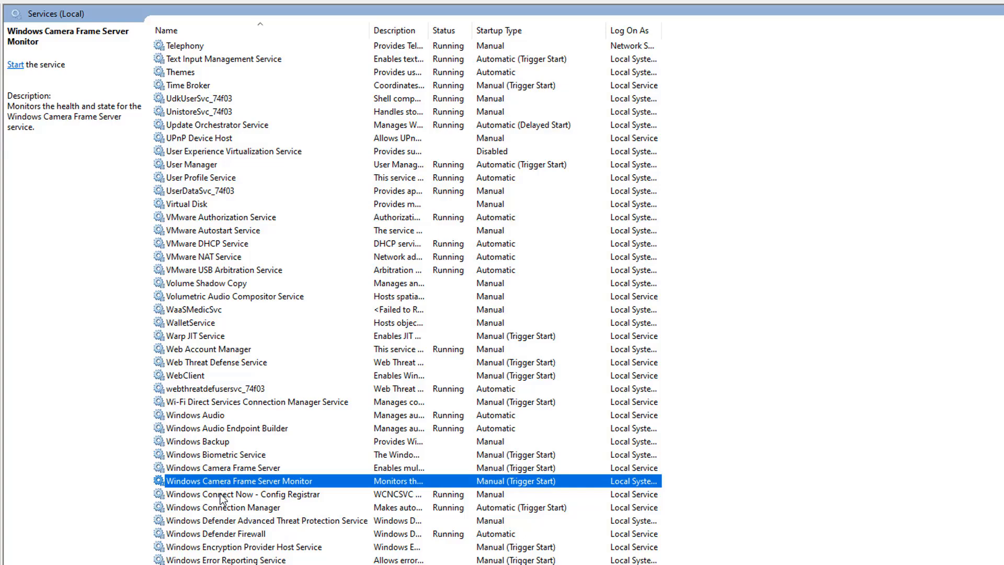
Examine the description of the Windows Connect Now - Config Registrar service.
{"action": "left_click", "coordinate": [214, 497]}
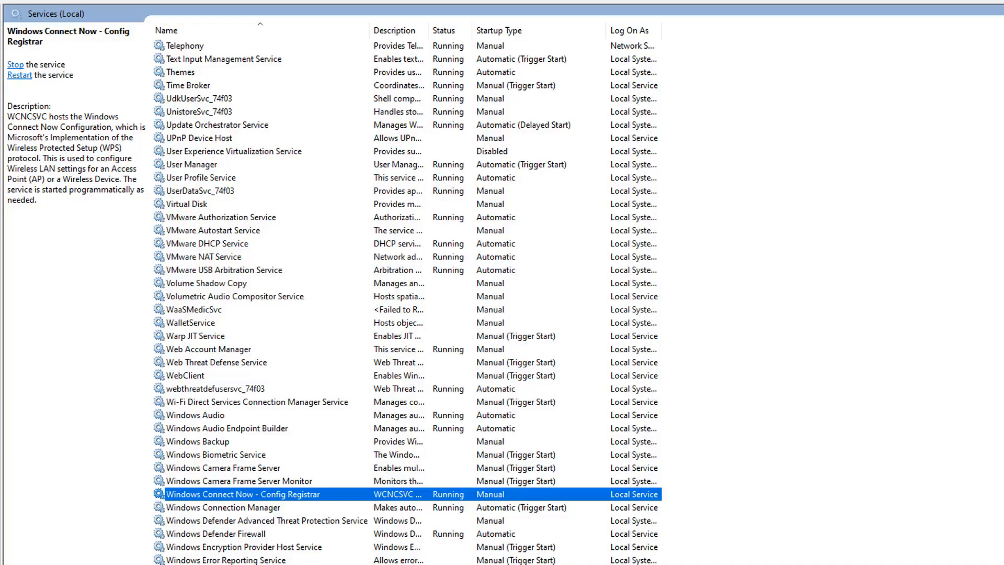
{"action": "scroll", "coordinate": [408, 304], "scroll_direction": "down", "scroll_amount": 3}
{"action": "scroll", "coordinate": [408, 304], "scroll_direction": "down", "scroll_amount": 4}
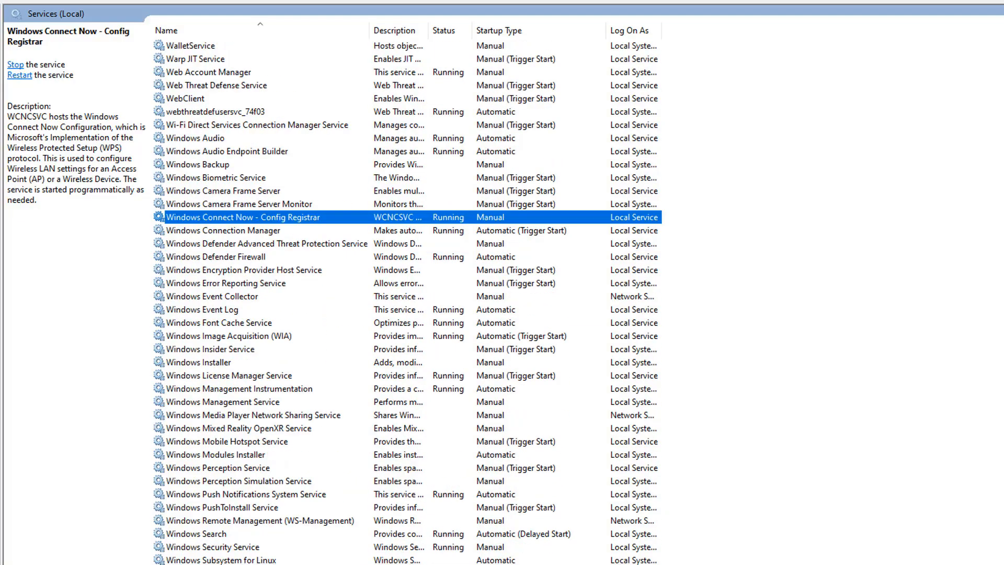
Stop the Windows Event Log service, set its startup type to Disabled and apply the change.
{"action": "left_click", "coordinate": [206, 310]}
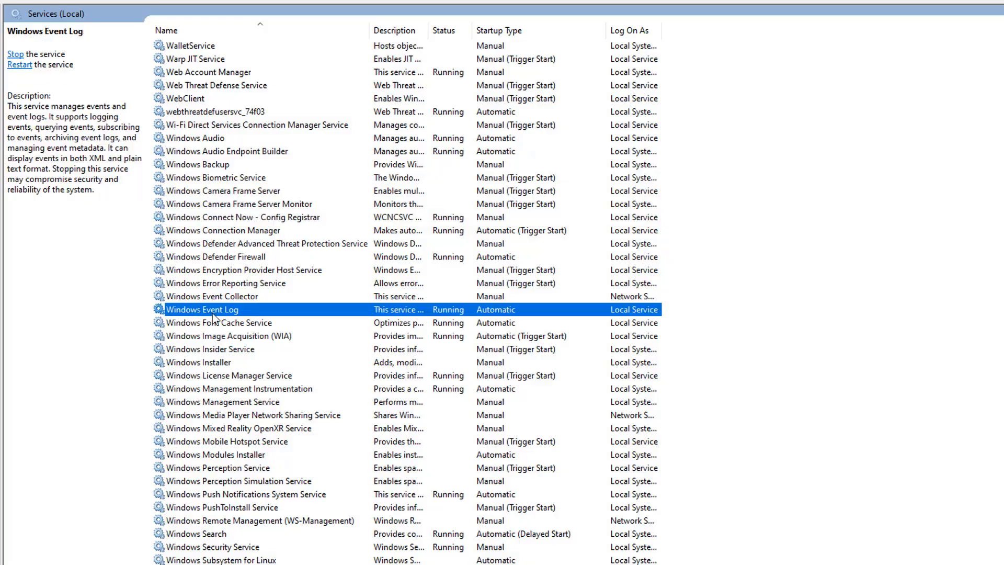
{"action": "double_click", "coordinate": [243, 312]}
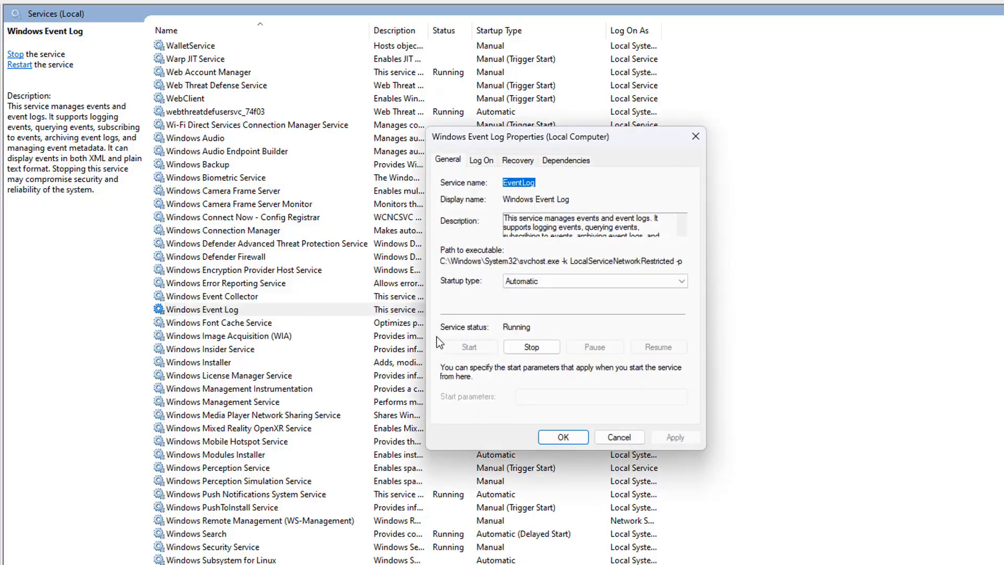
{"action": "left_click", "coordinate": [537, 353]}
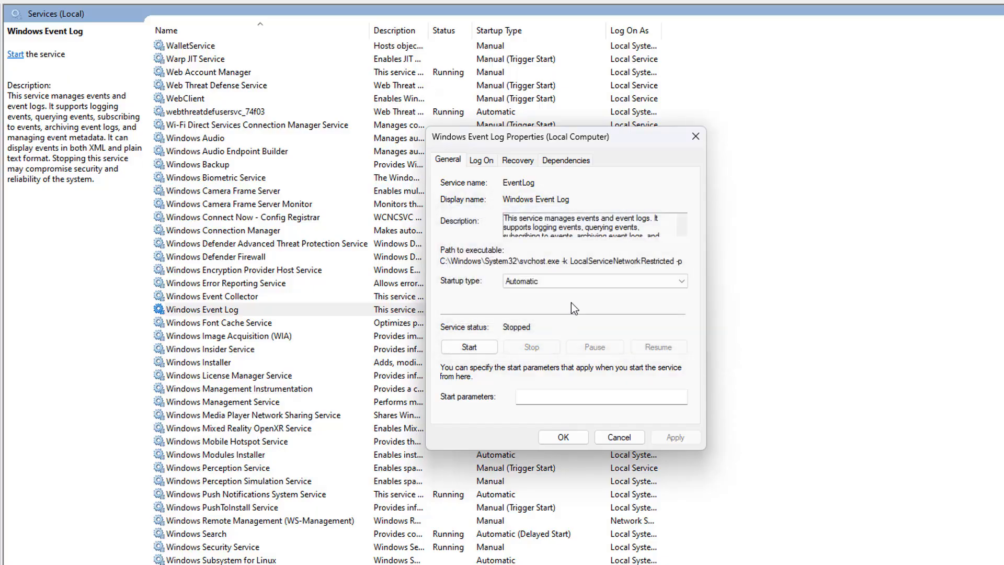
{"action": "left_click", "coordinate": [582, 288]}
{"action": "left_click", "coordinate": [578, 324]}
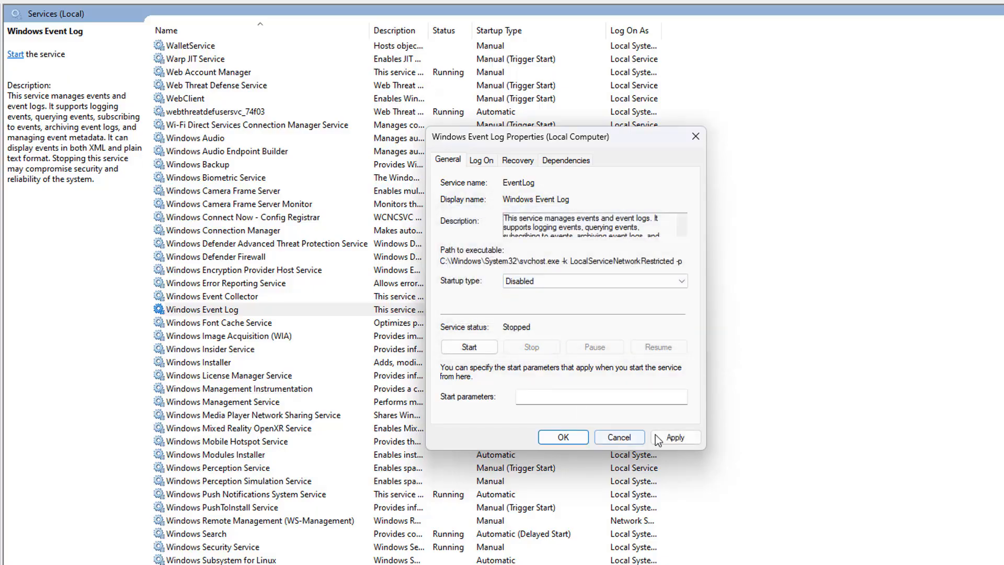
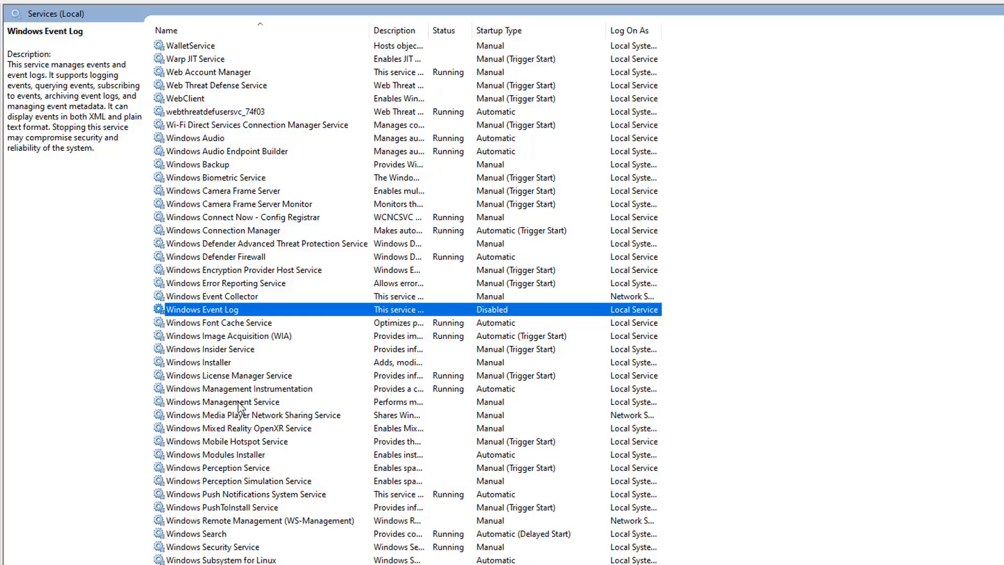
Examine the descriptions of Windows Insider Service, Windows Search, Windows Security Service and Windows Subsystem for Linux.
{"action": "left_click", "coordinate": [234, 350]}
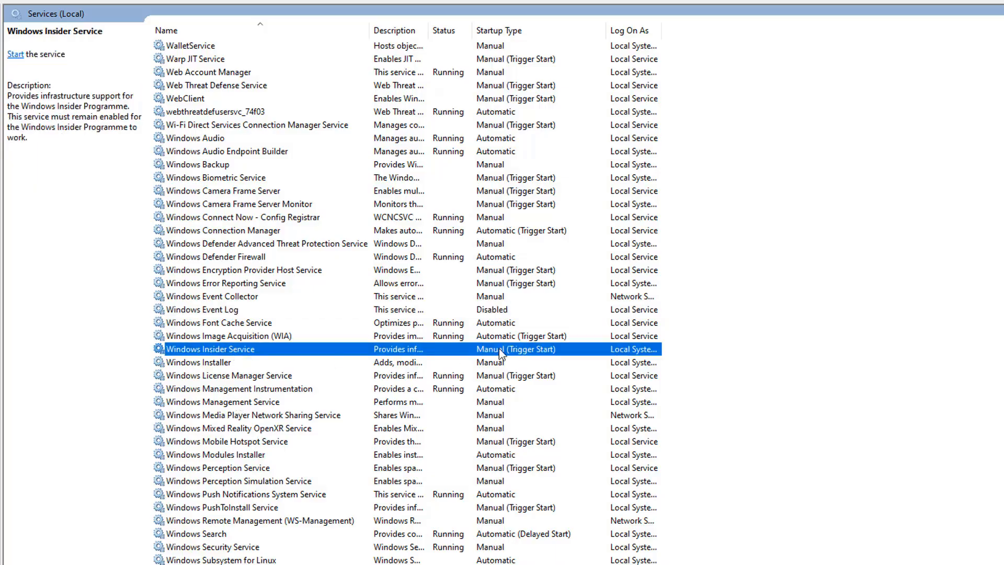
{"action": "scroll", "coordinate": [499, 348], "scroll_direction": "down", "scroll_amount": 4}
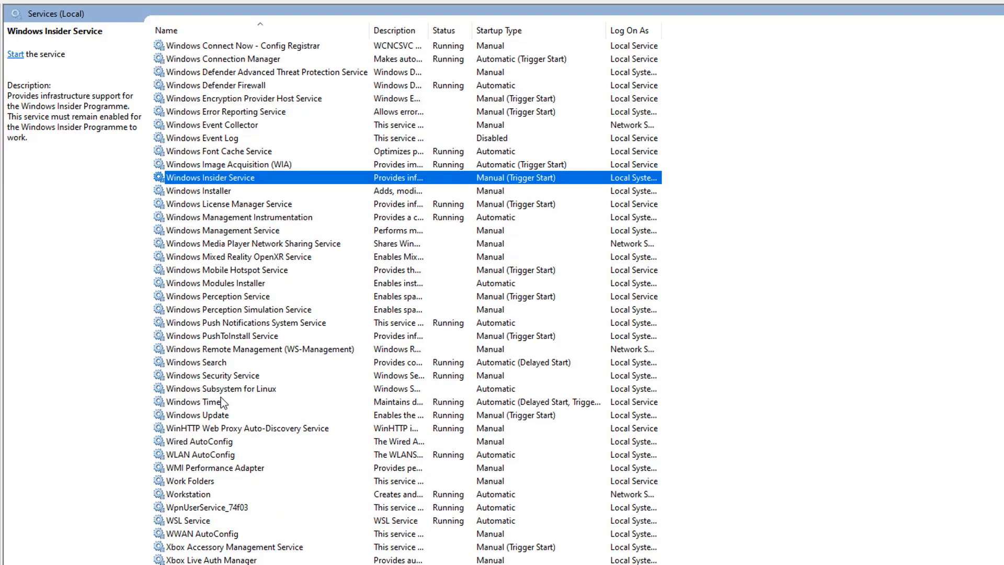
{"action": "left_click", "coordinate": [209, 363]}
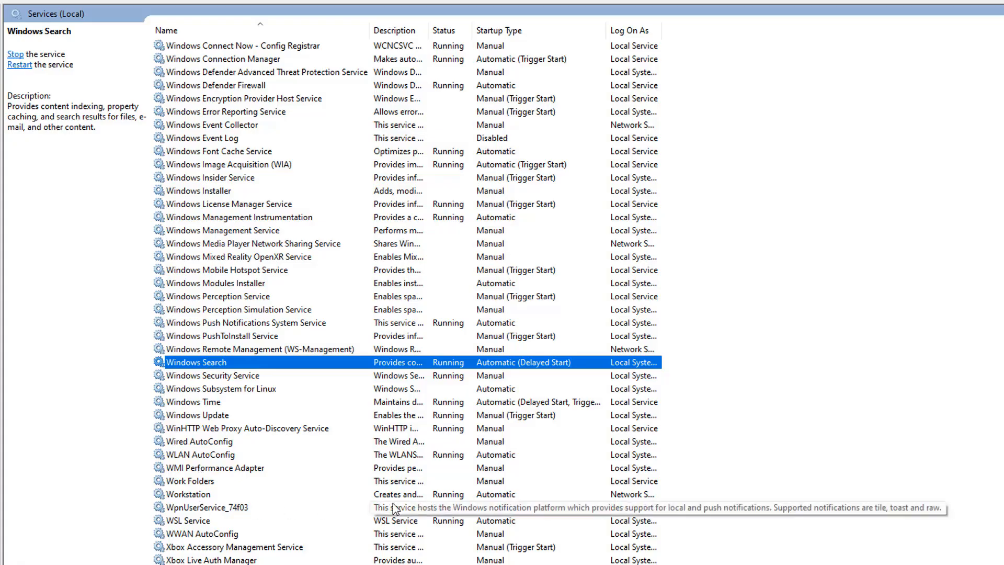
{"action": "left_click", "coordinate": [259, 379]}
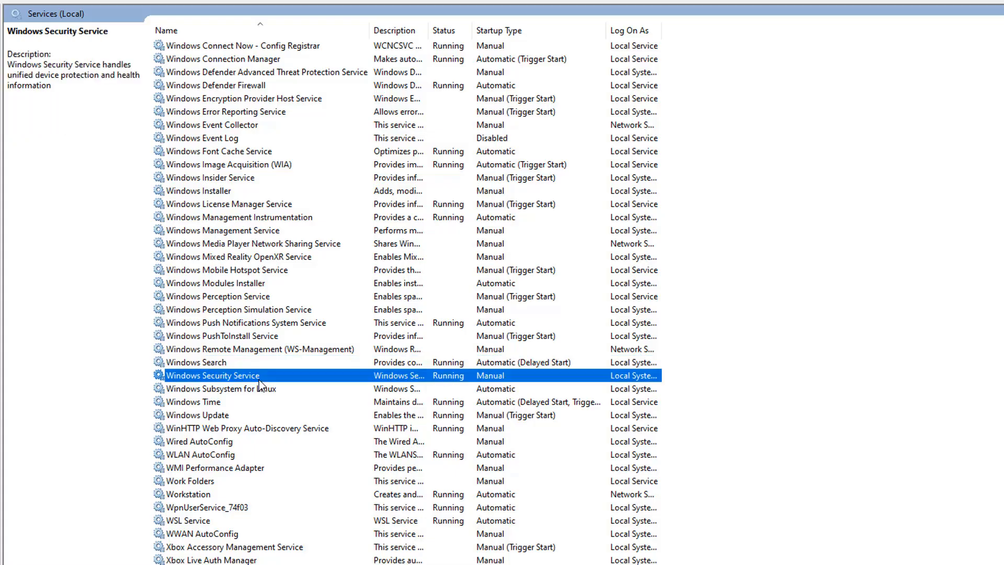
{"action": "left_click", "coordinate": [261, 391]}
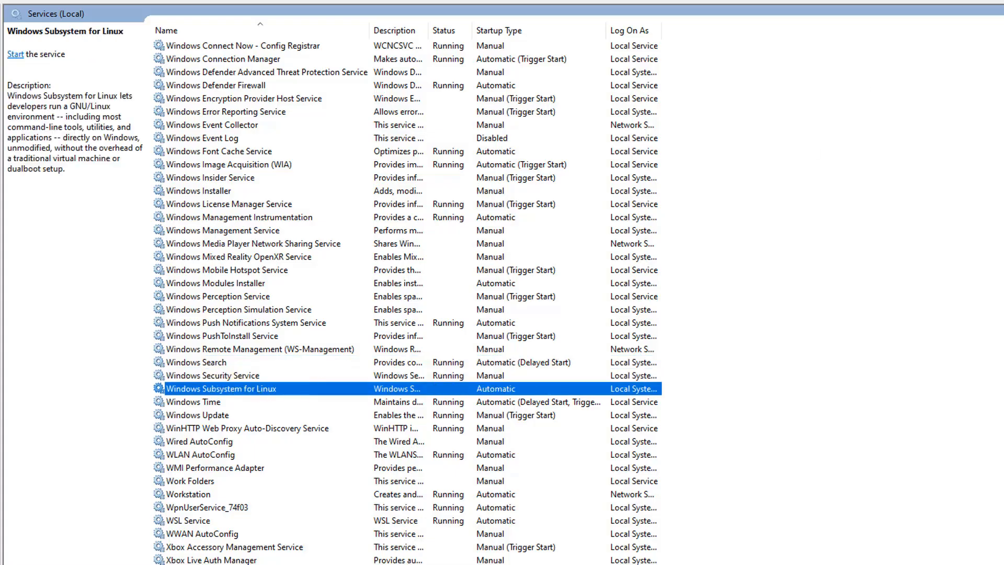
{"action": "left_click", "coordinate": [991, 251]}
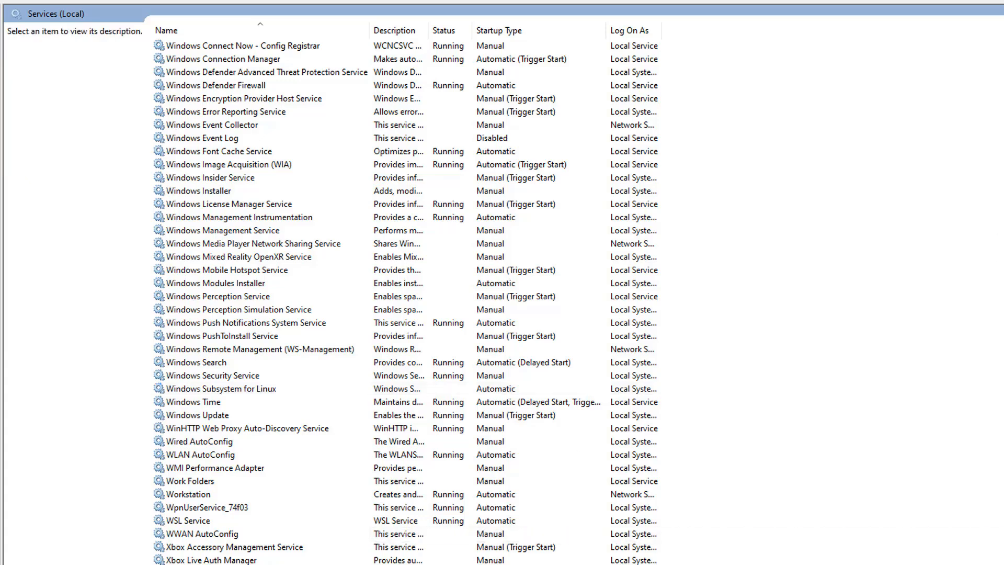
Examine the descriptions of Xbox Live Auth Manager, Xbox Accessory Management Service and WWAN AutoConfig.
{"action": "left_click", "coordinate": [215, 559]}
{"action": "left_click", "coordinate": [217, 547]}
{"action": "left_click", "coordinate": [215, 534]}
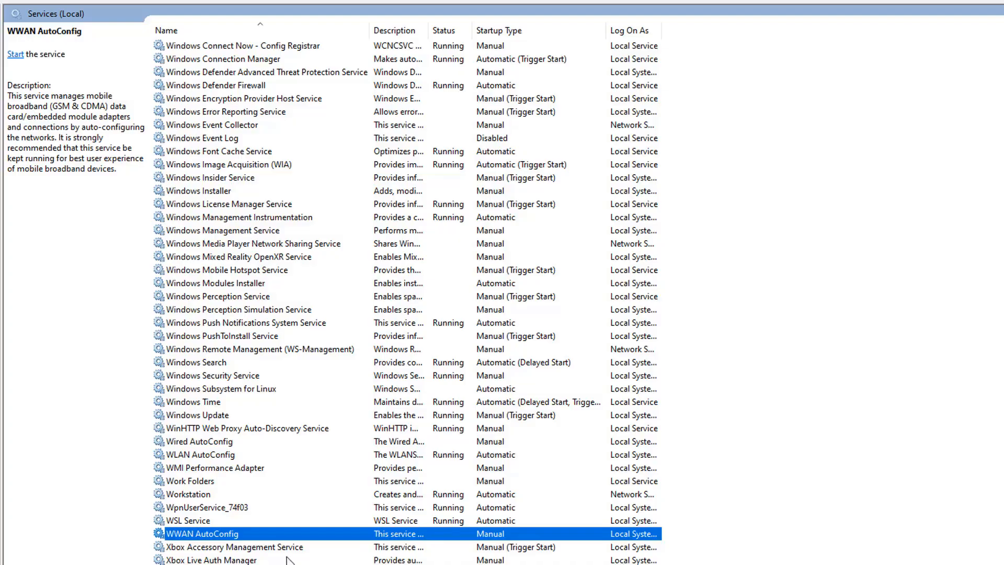
Examine the HV Host Service and the group of Hyper-V services, including Hyper-V Volume Shadow Copy Requestor.
{"action": "scroll", "coordinate": [288, 558], "scroll_direction": "up", "scroll_amount": 9}
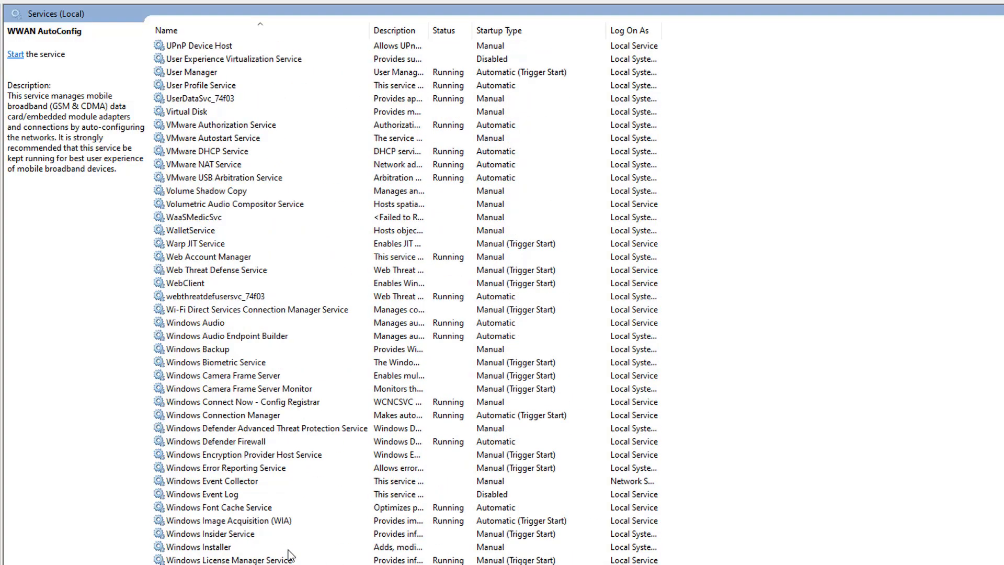
{"action": "scroll", "coordinate": [291, 549], "scroll_direction": "up", "scroll_amount": 4}
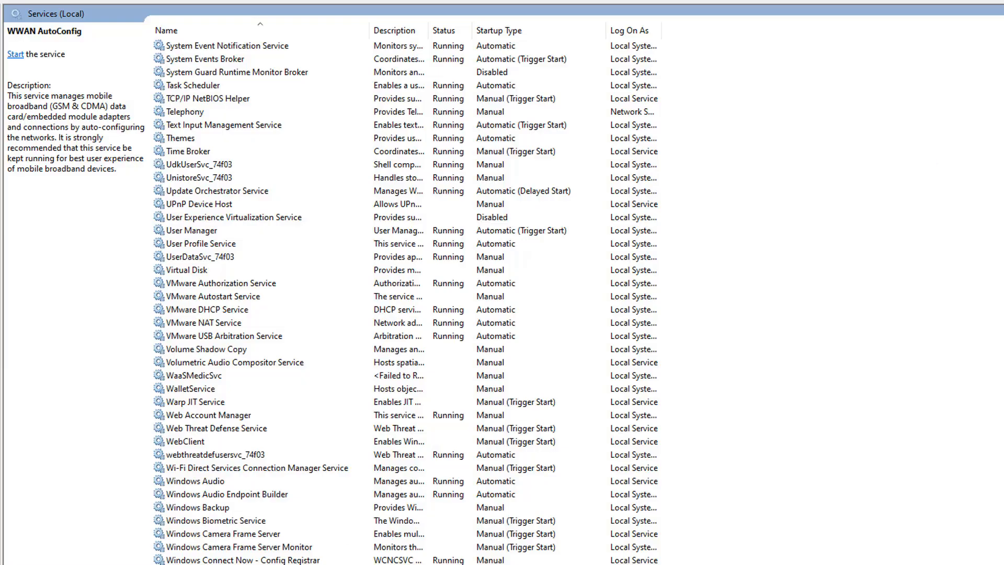
{"action": "scroll", "coordinate": [594, 298], "scroll_direction": "up", "scroll_amount": 11}
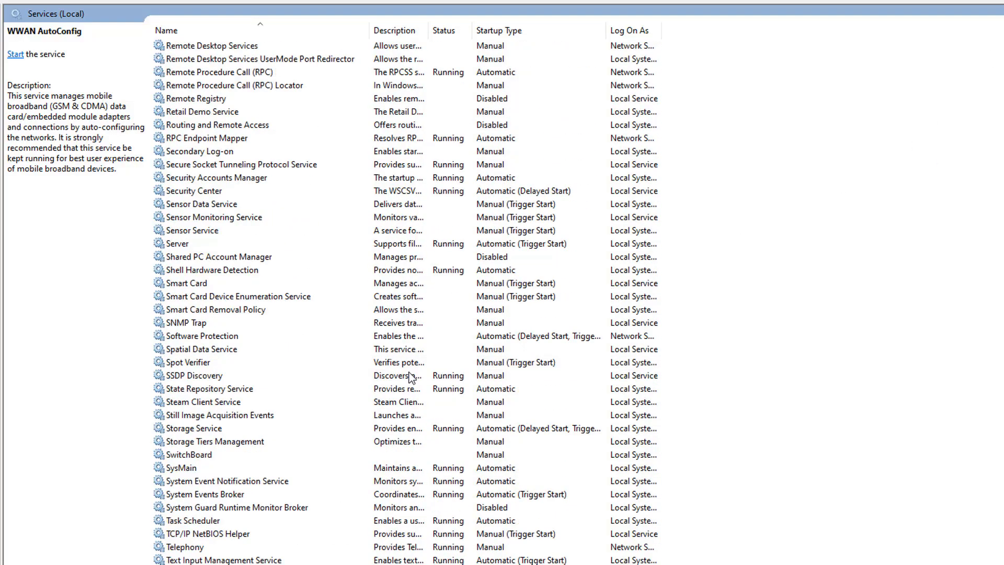
{"action": "scroll", "coordinate": [410, 377], "scroll_direction": "up", "scroll_amount": 20}
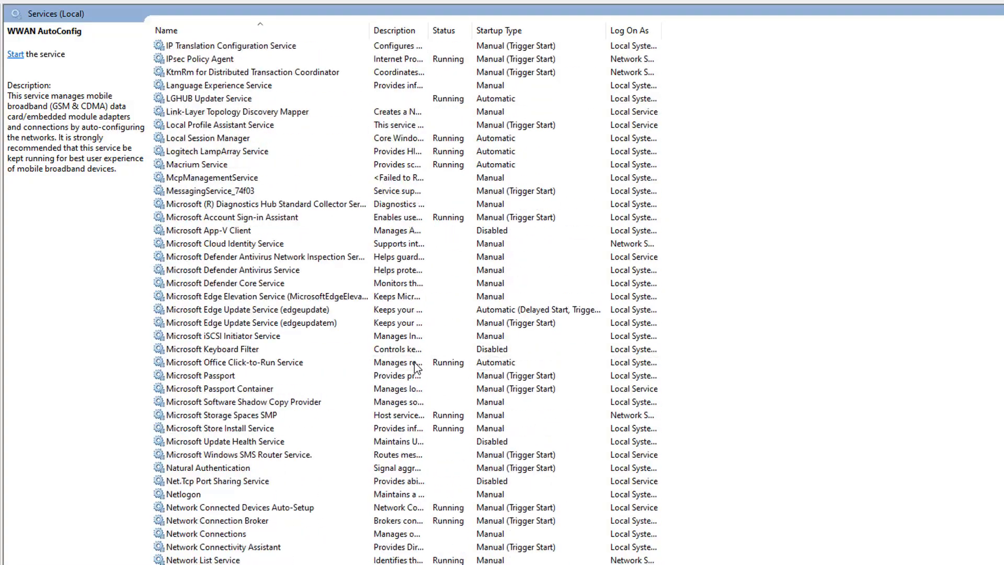
{"action": "scroll", "coordinate": [416, 366], "scroll_direction": "up", "scroll_amount": 10}
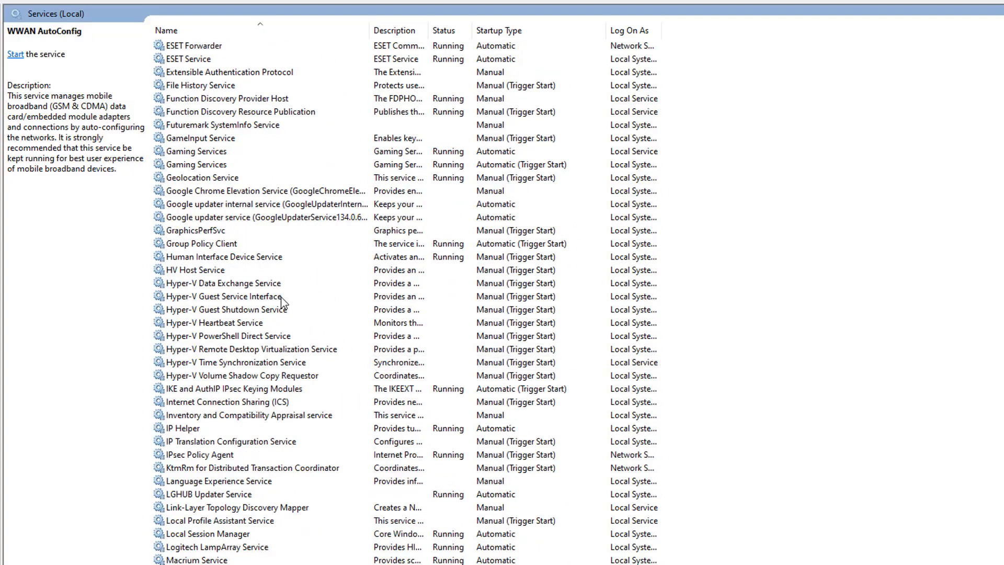
{"action": "left_click", "coordinate": [498, 272]}
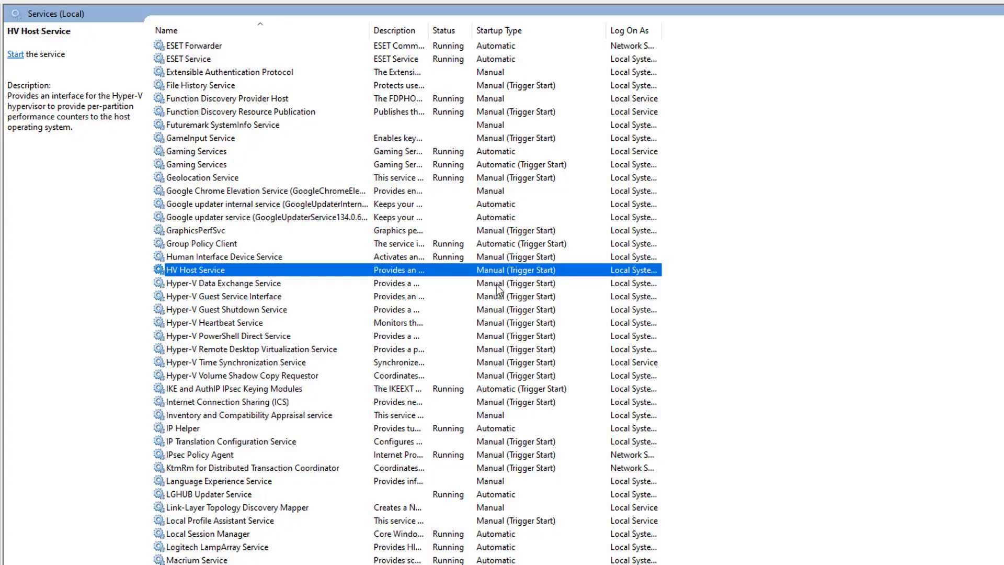
{"action": "left_click", "coordinate": [499, 296]}
{"action": "left_click", "coordinate": [496, 309]}
{"action": "left_click", "coordinate": [486, 337]}
{"action": "left_click", "coordinate": [490, 363]}
{"action": "left_click", "coordinate": [492, 374]}
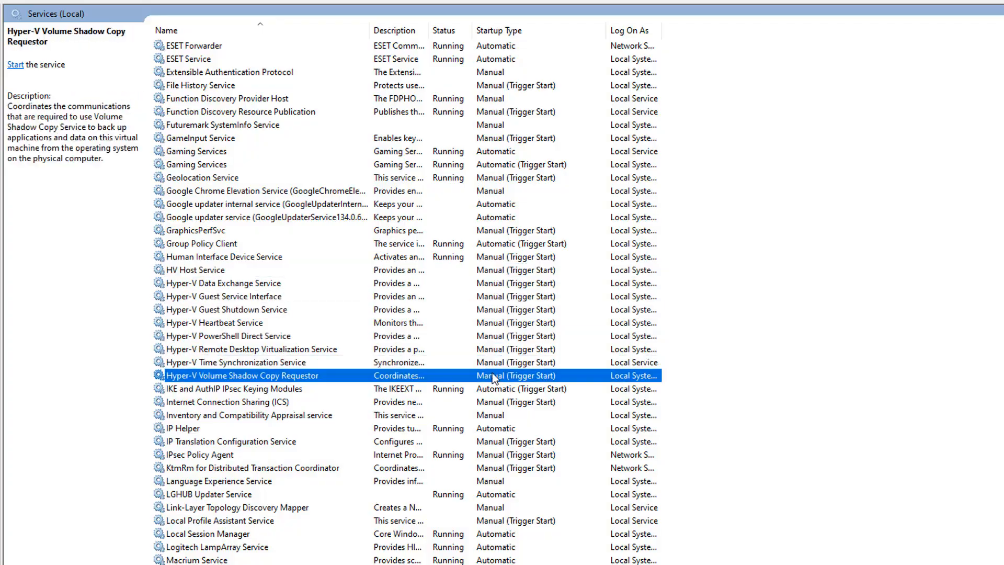
{"action": "left_click", "coordinate": [483, 336]}
{"action": "left_click", "coordinate": [481, 297]}
{"action": "left_click", "coordinate": [478, 273]}
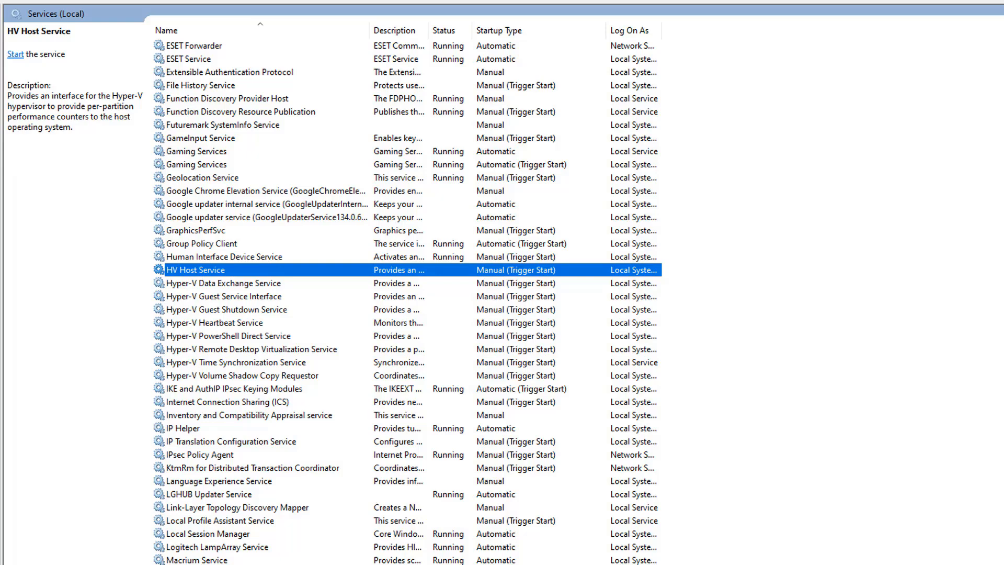
Stop the Geolocation Service from its properties and confirm.
{"action": "left_click", "coordinate": [228, 180]}
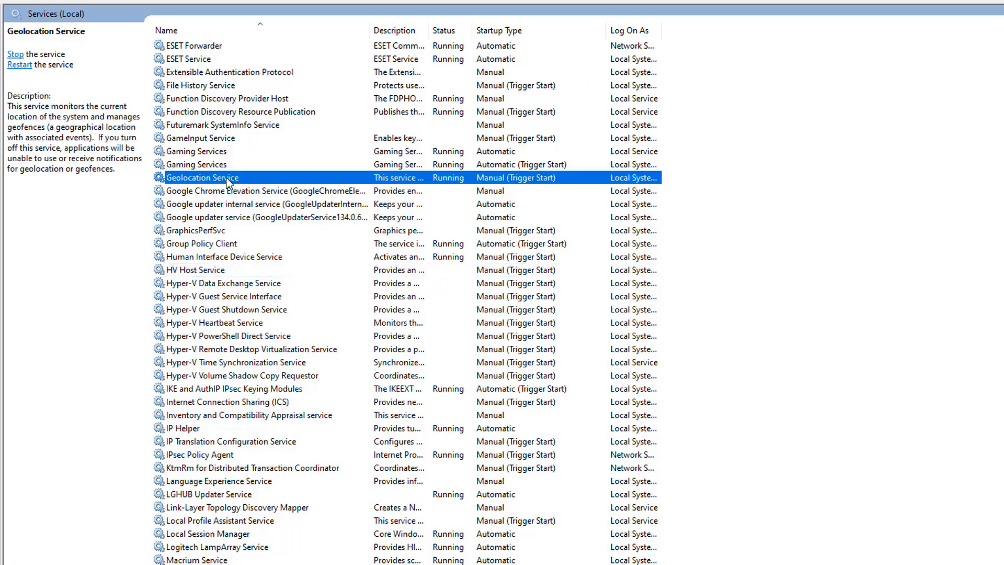
{"action": "double_click", "coordinate": [228, 180]}
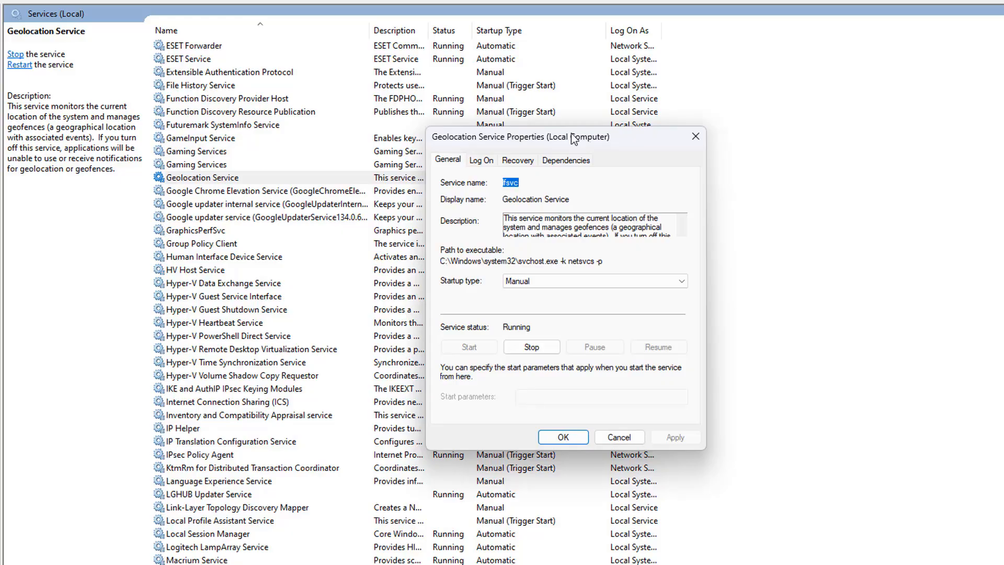
{"action": "left_click_drag", "start_coordinate": [574, 138], "coordinate": [463, 106]}
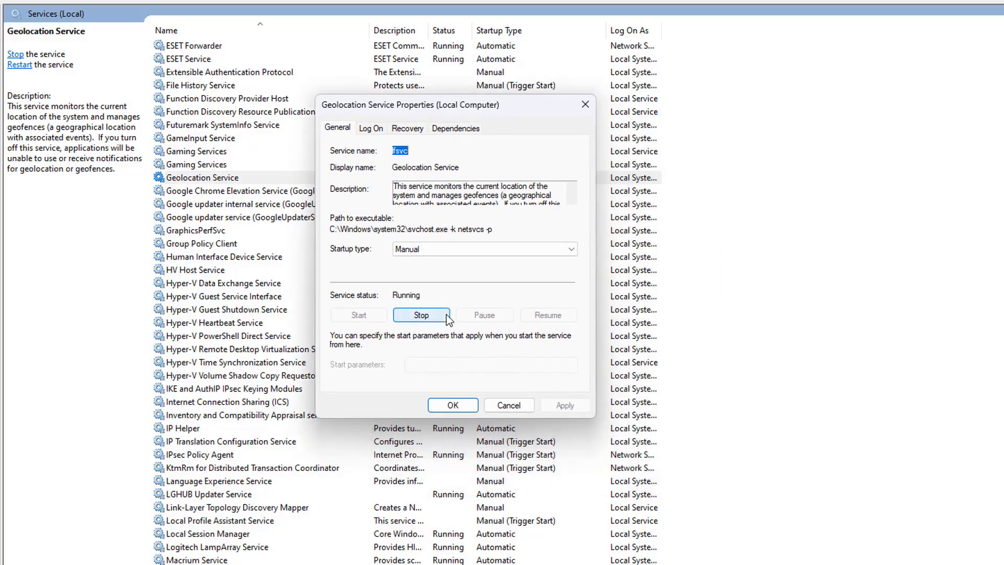
{"action": "left_click", "coordinate": [431, 316]}
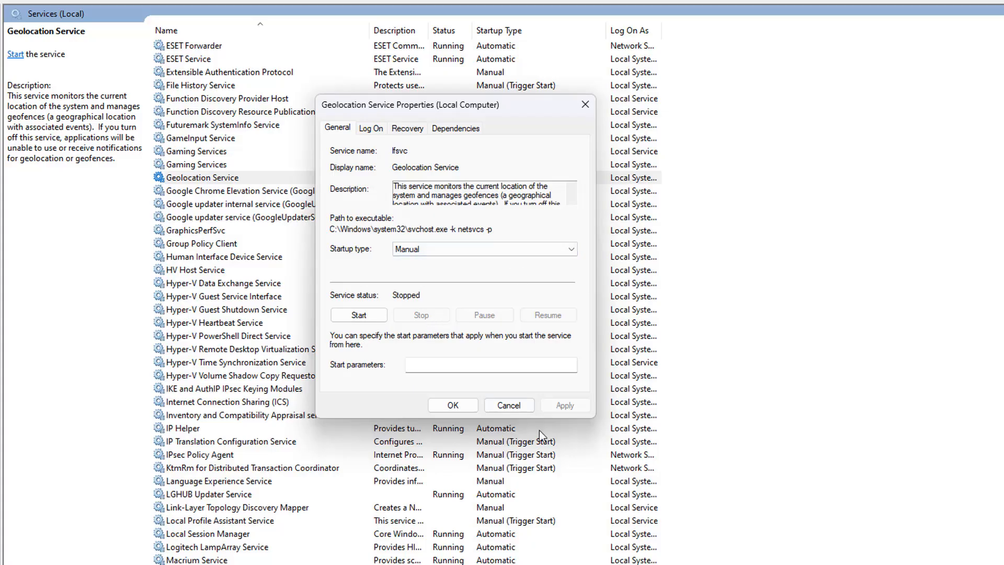
{"action": "left_click", "coordinate": [452, 405]}
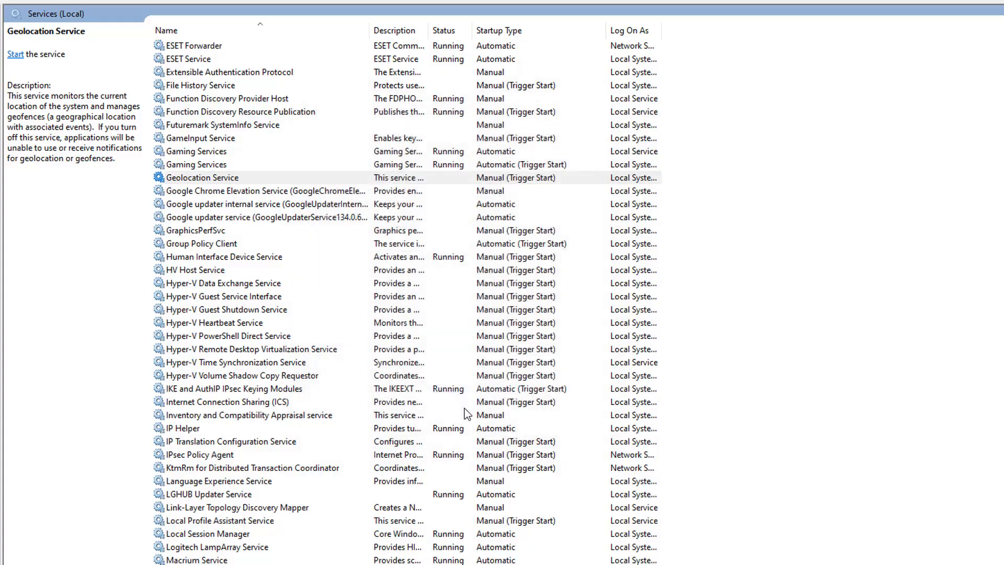
{"action": "left_click", "coordinate": [243, 182]}
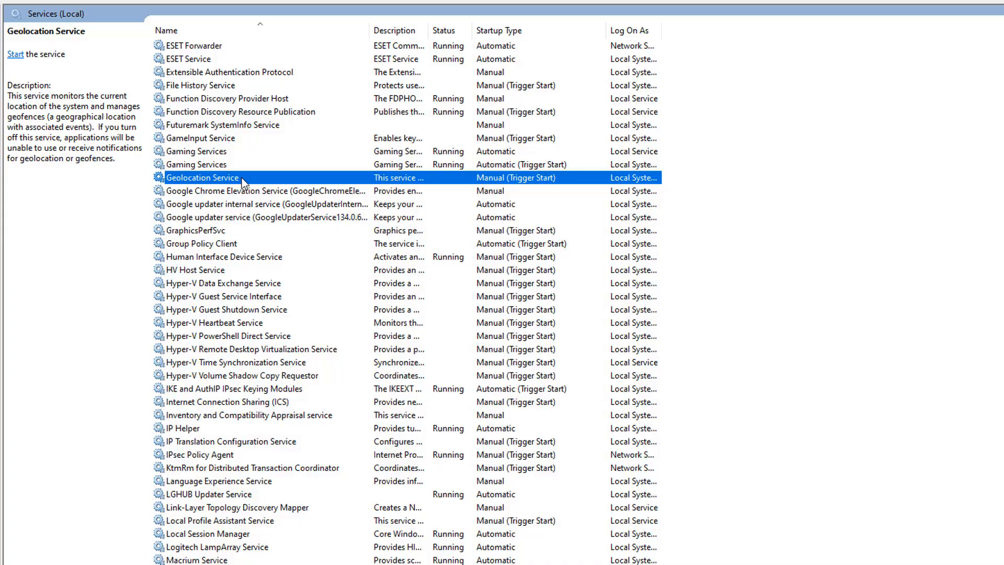
Examine the properties of the GamingServicesNet service and close them without changes.
{"action": "left_click", "coordinate": [217, 152]}
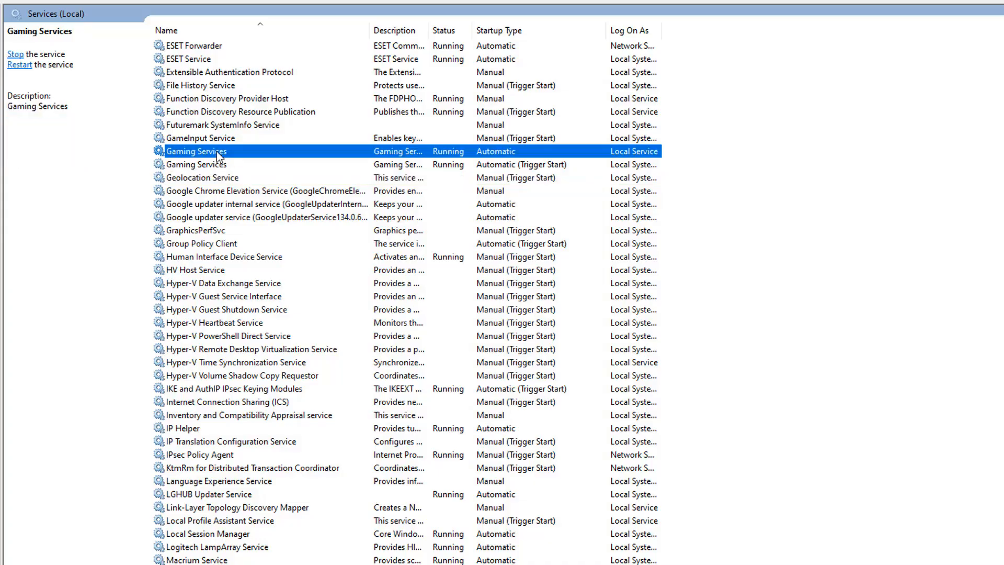
{"action": "right_click", "coordinate": [217, 151]}
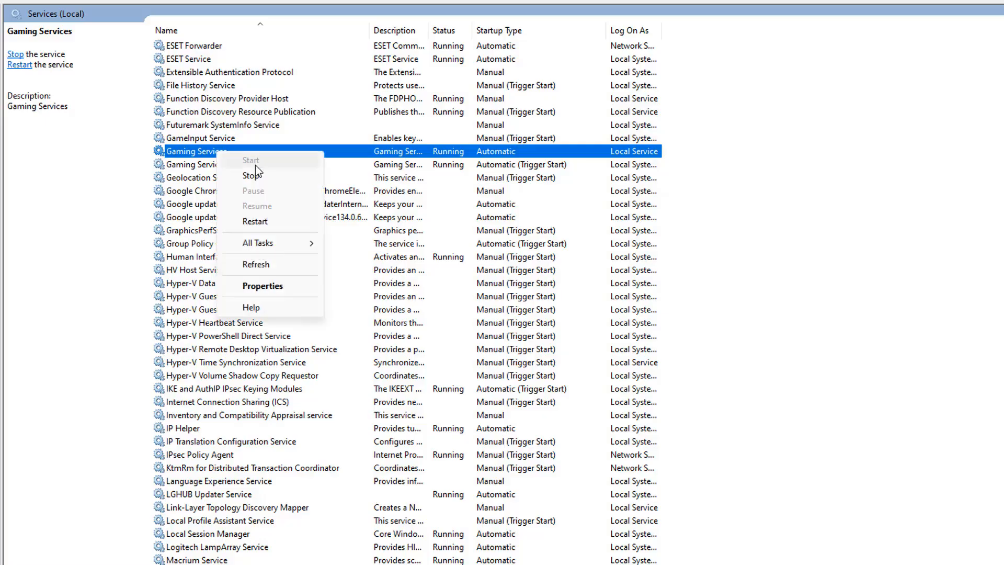
{"action": "left_click", "coordinate": [261, 286]}
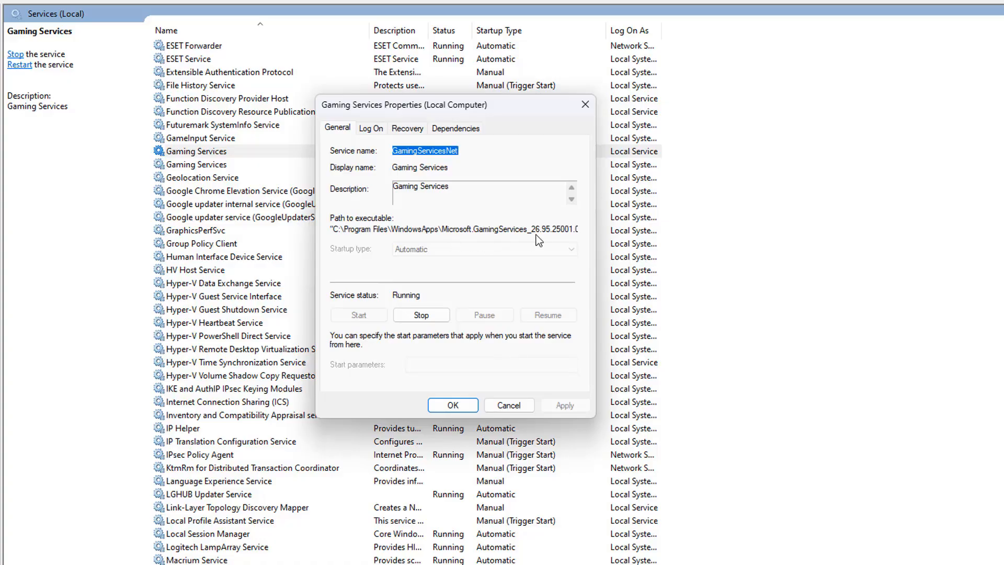
{"action": "left_click", "coordinate": [519, 404]}
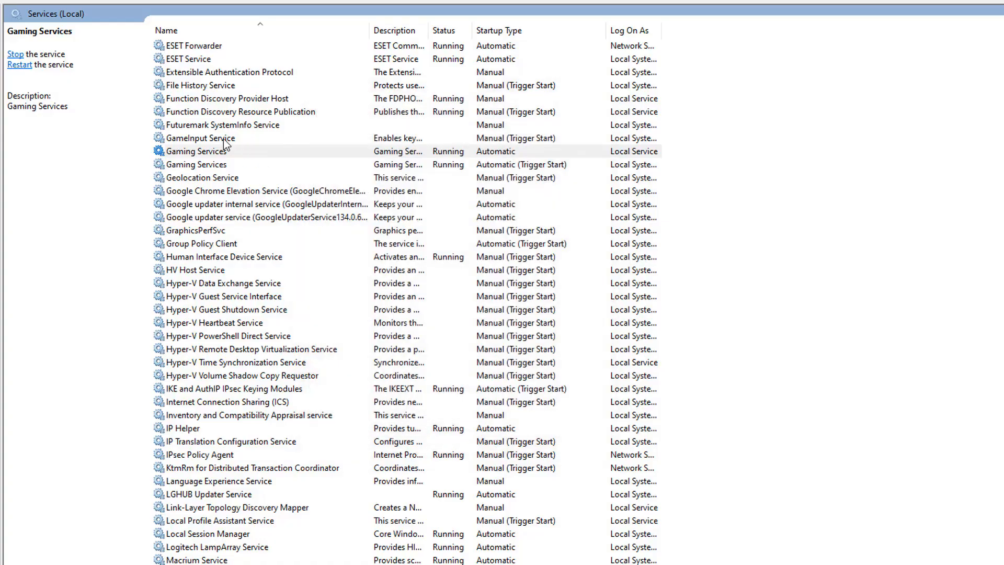
Stop the Gaming Services service named GamingServicesNet from its properties and confirm.
{"action": "left_click", "coordinate": [204, 154]}
{"action": "double_click", "coordinate": [204, 155]}
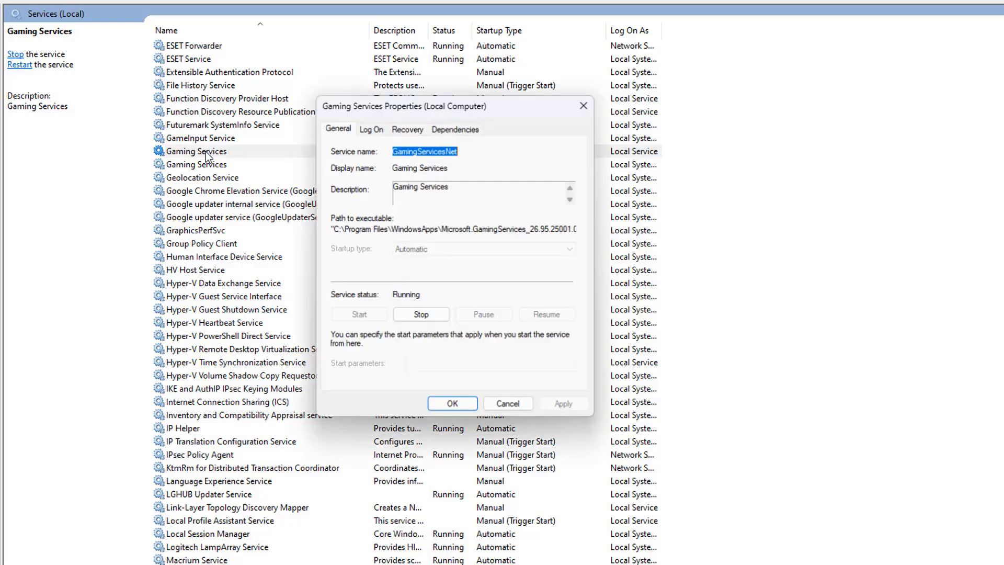
{"action": "left_click", "coordinate": [413, 318]}
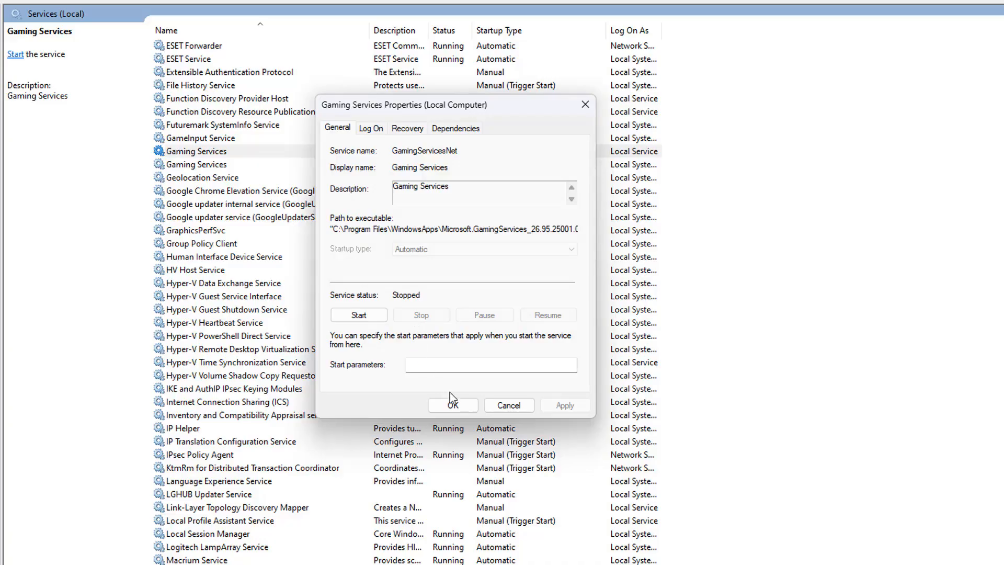
{"action": "left_click", "coordinate": [452, 405]}
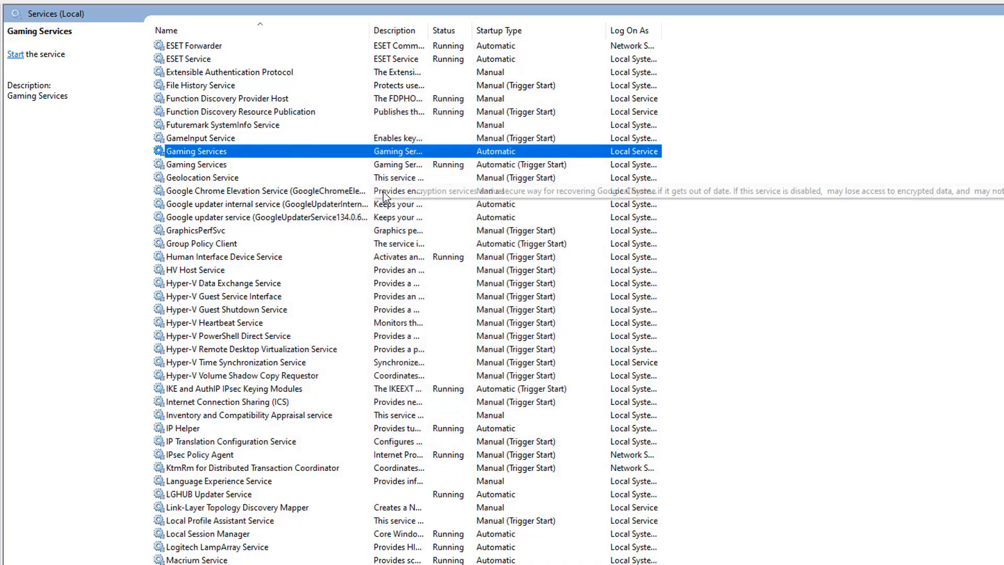
Stop the second Gaming Services entry, the service named GamingServices, from its properties and confirm.
{"action": "left_click", "coordinate": [227, 164]}
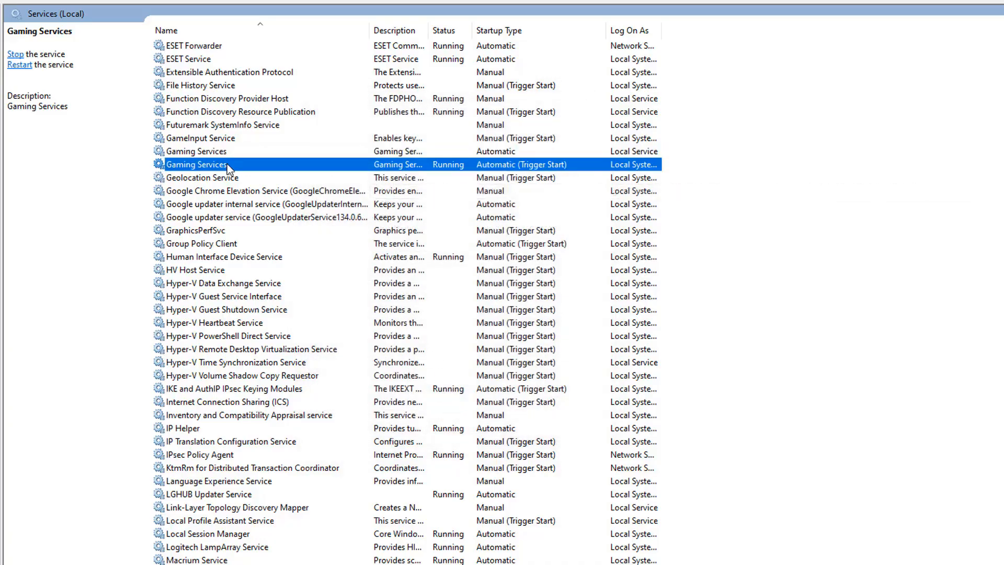
{"action": "double_click", "coordinate": [226, 165]}
{"action": "left_click", "coordinate": [426, 315]}
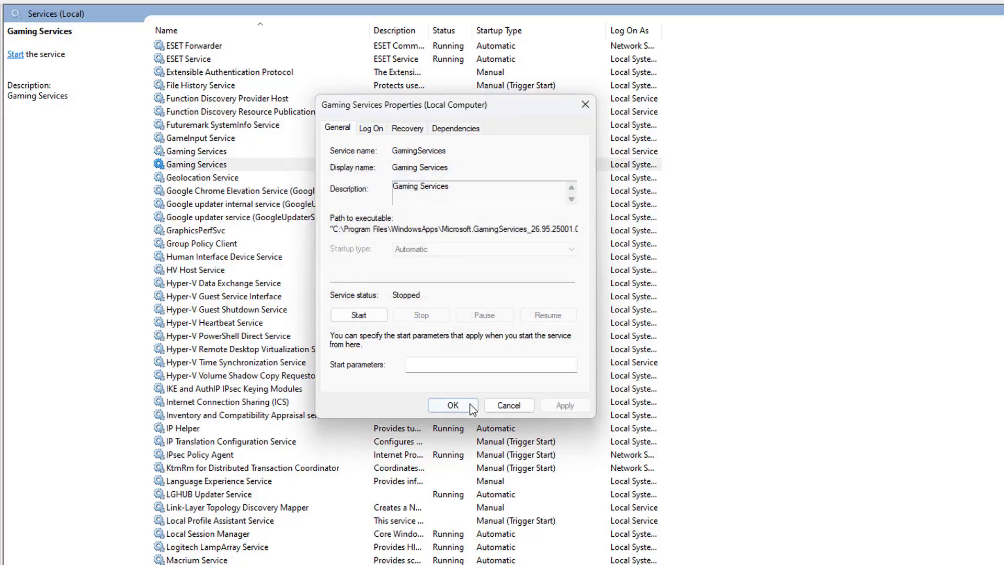
{"action": "left_click", "coordinate": [454, 407]}
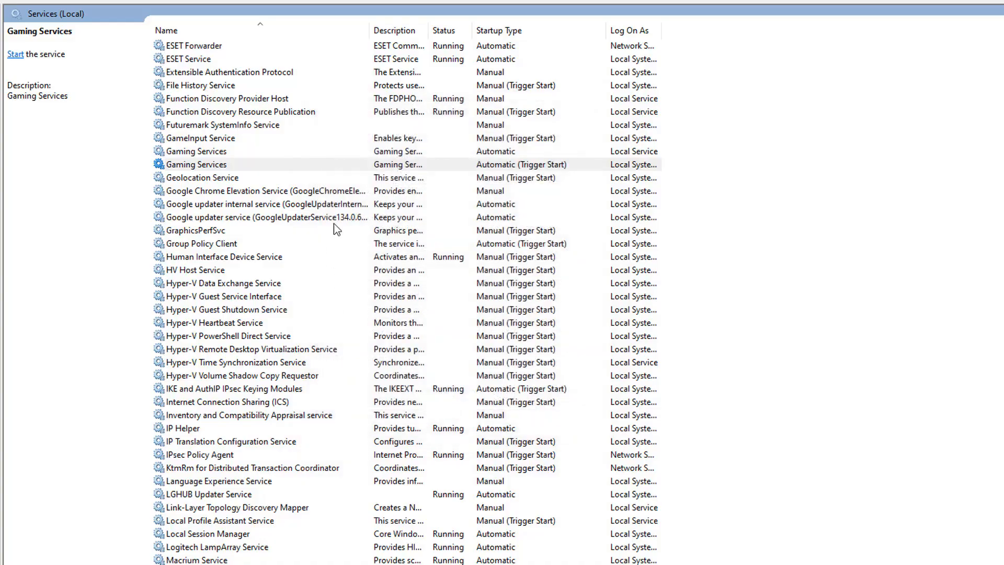
Examine the service name and full executable path of the GamingServicesNet service, and close its properties without changes.
{"action": "left_click", "coordinate": [466, 166]}
{"action": "double_click", "coordinate": [392, 151]}
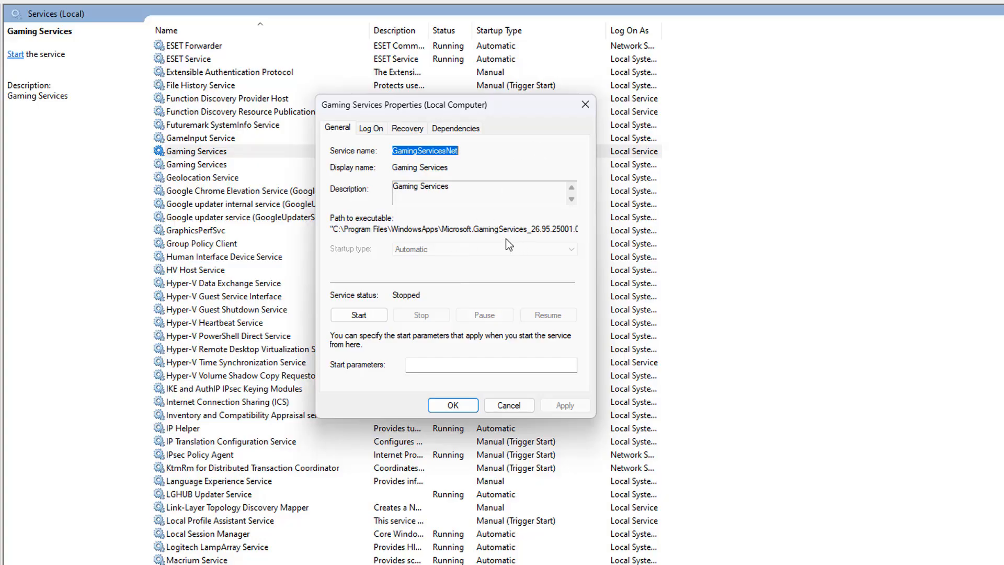
{"action": "left_click_drag", "start_coordinate": [492, 230], "coordinate": [593, 234]}
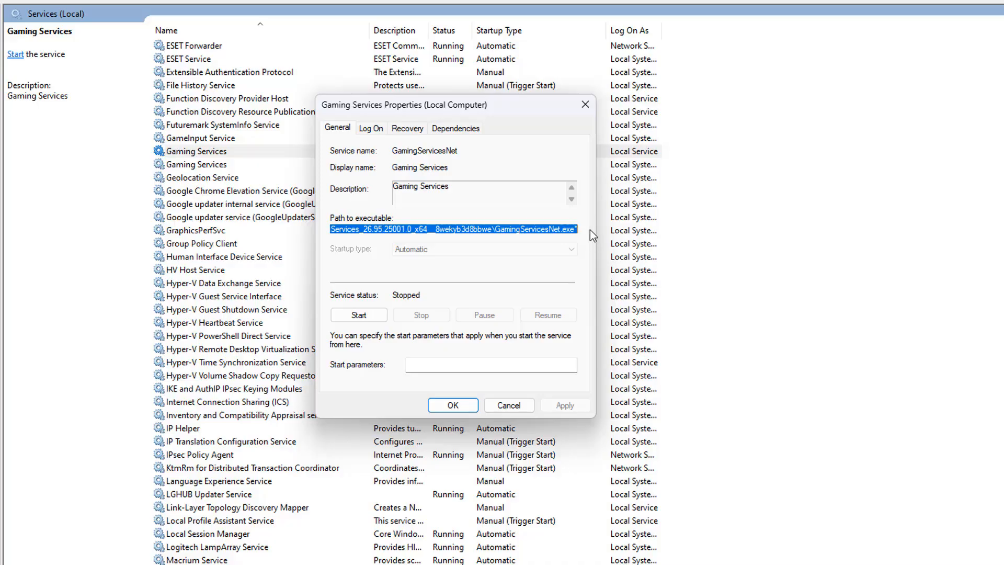
{"action": "left_click", "coordinate": [586, 105]}
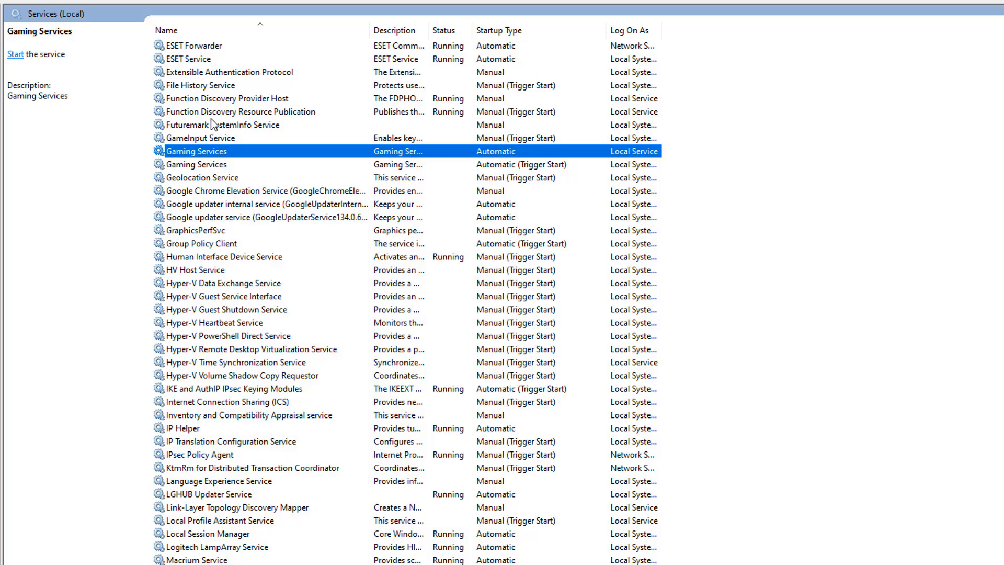
Examine the details of the File History Service and the Epson Scanner Service in the services list.
{"action": "scroll", "coordinate": [219, 166], "scroll_direction": "up", "scroll_amount": 3}
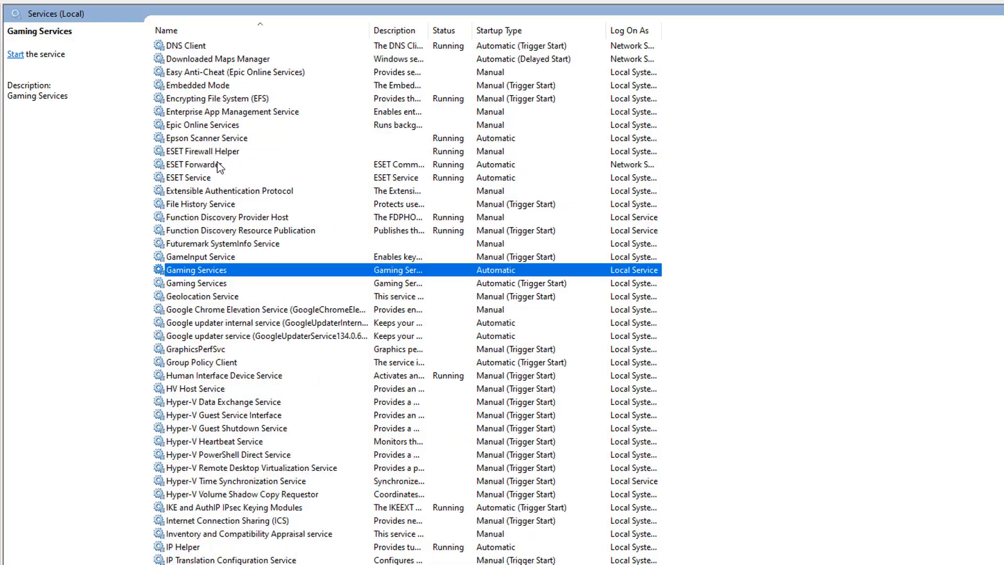
{"action": "left_click", "coordinate": [227, 205]}
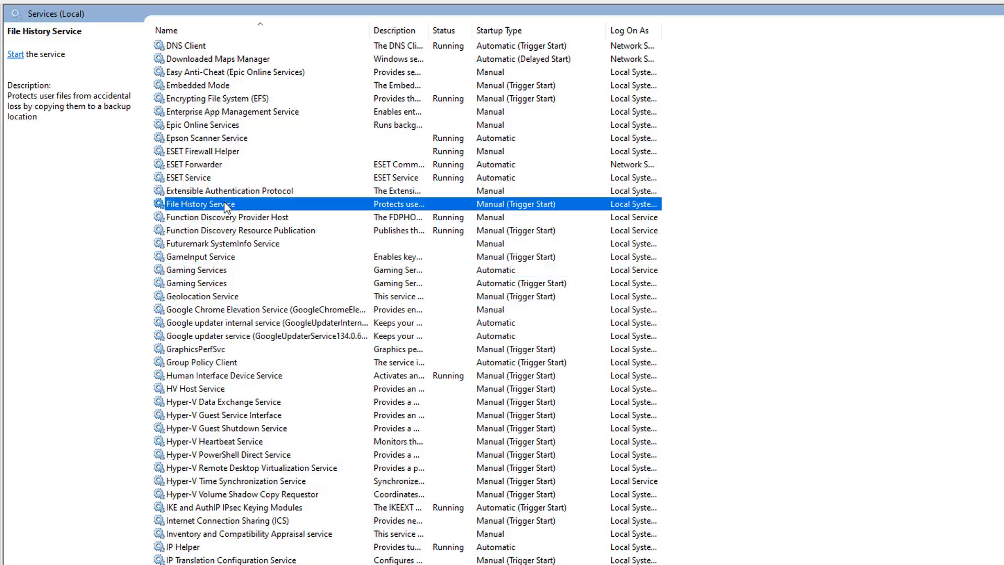
{"action": "left_click", "coordinate": [224, 139]}
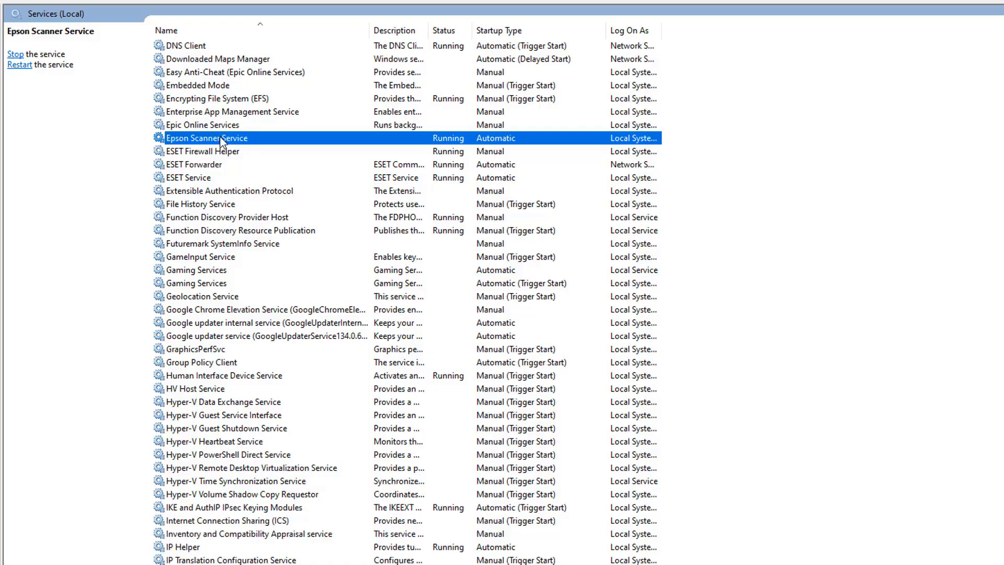
{"action": "scroll", "coordinate": [221, 136], "scroll_direction": "up", "scroll_amount": 1}
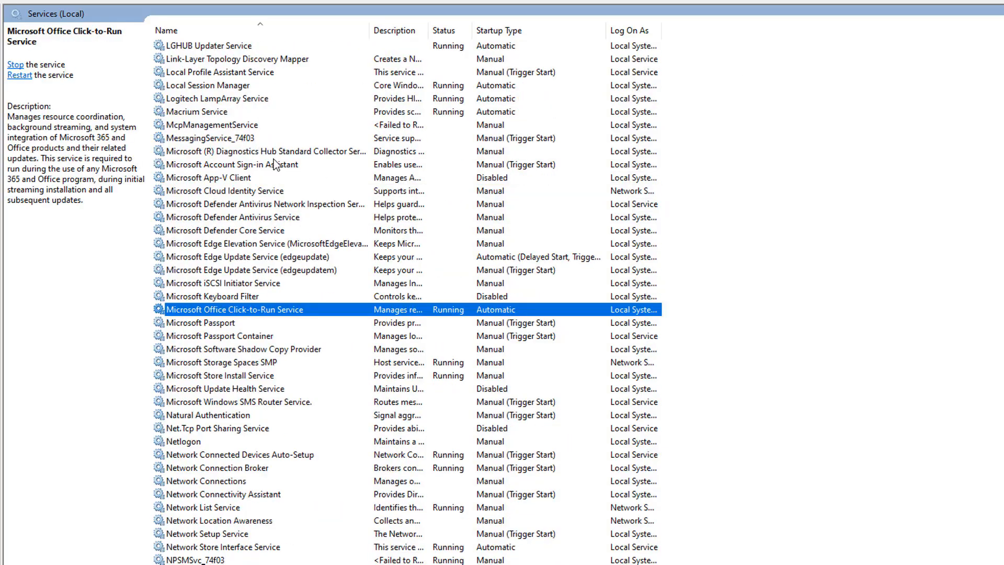
Stop the running Macrium Service directly from the services list.
{"action": "left_click", "coordinate": [209, 112]}
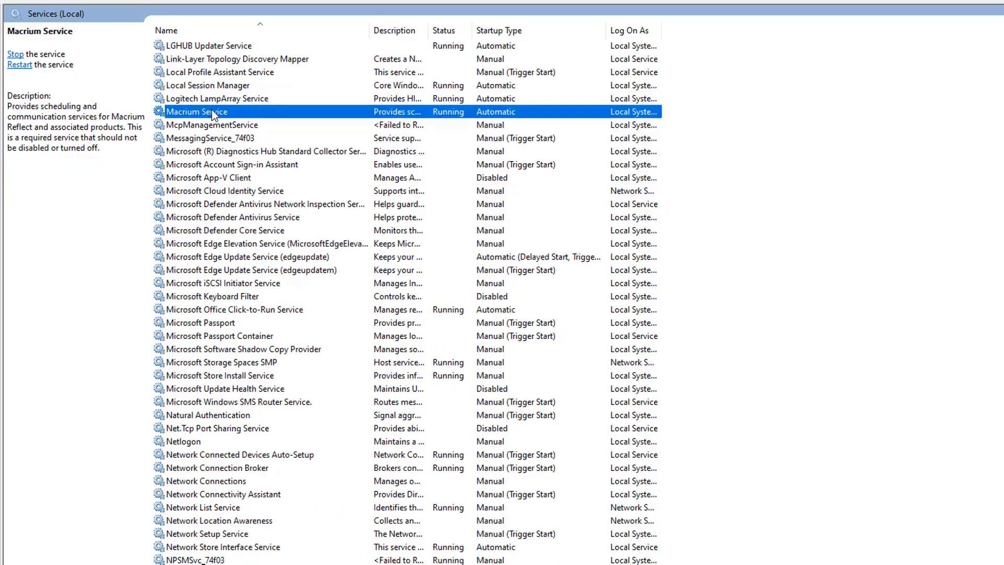
{"action": "right_click", "coordinate": [212, 115]}
{"action": "left_click", "coordinate": [238, 131]}
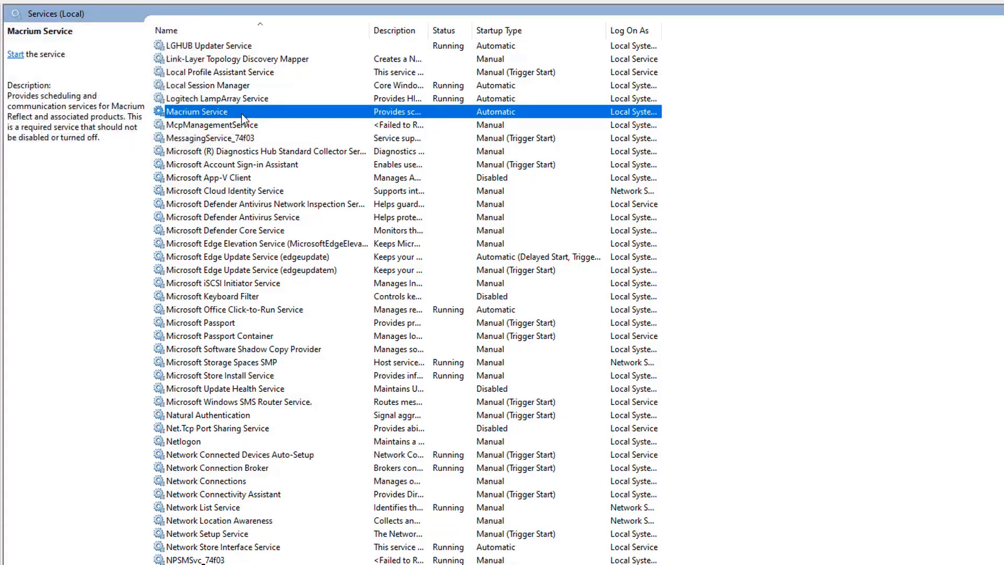
Set the Macrium Service's startup type to Manual in its properties and confirm.
{"action": "right_click", "coordinate": [242, 114]}
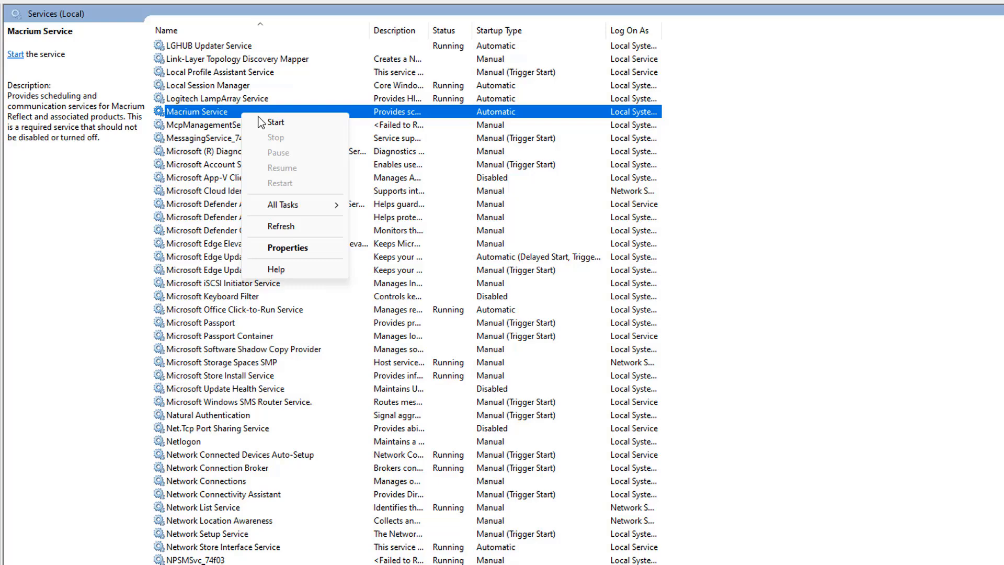
{"action": "left_click", "coordinate": [298, 247]}
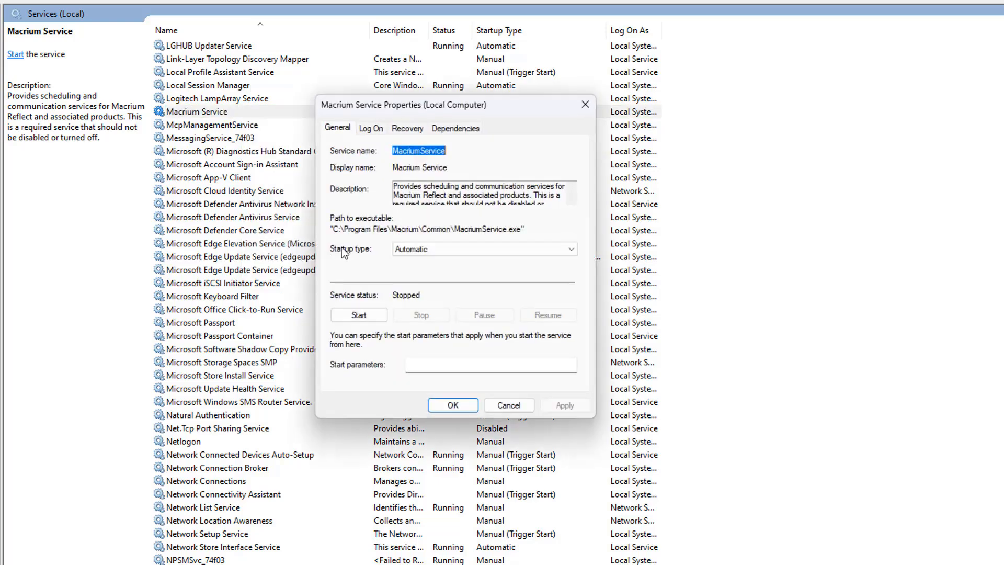
{"action": "left_click", "coordinate": [449, 249]}
{"action": "left_click", "coordinate": [429, 279]}
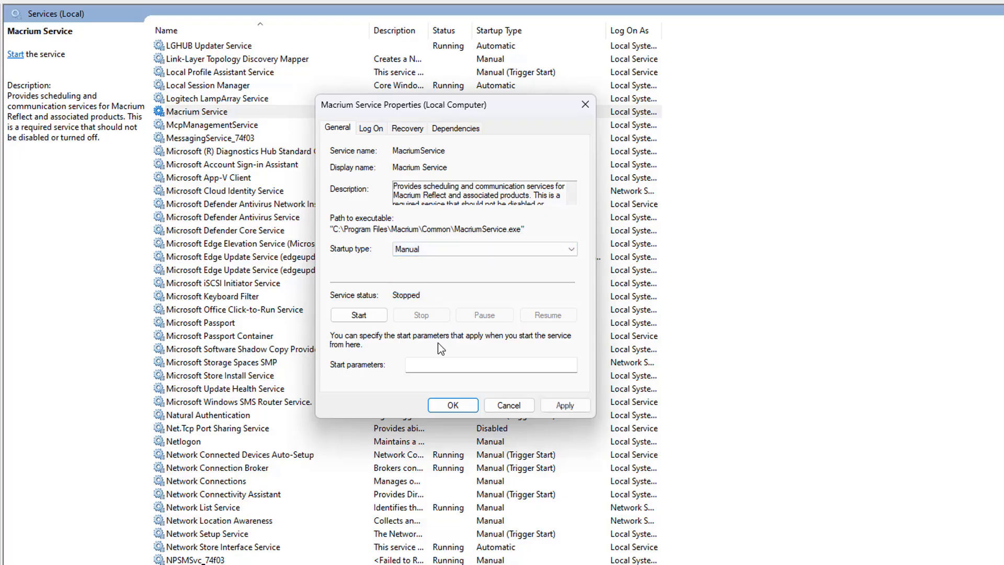
{"action": "left_click", "coordinate": [452, 406]}
Examine the descriptions of the Logitech LampArray Service and the Local Session Manager.
{"action": "left_click", "coordinate": [242, 111]}
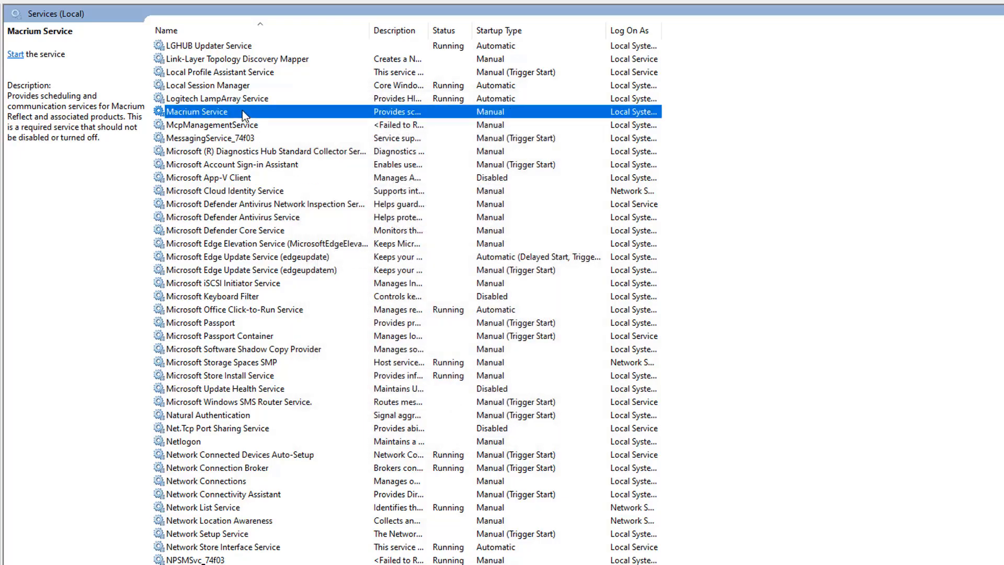
{"action": "left_click", "coordinate": [227, 98]}
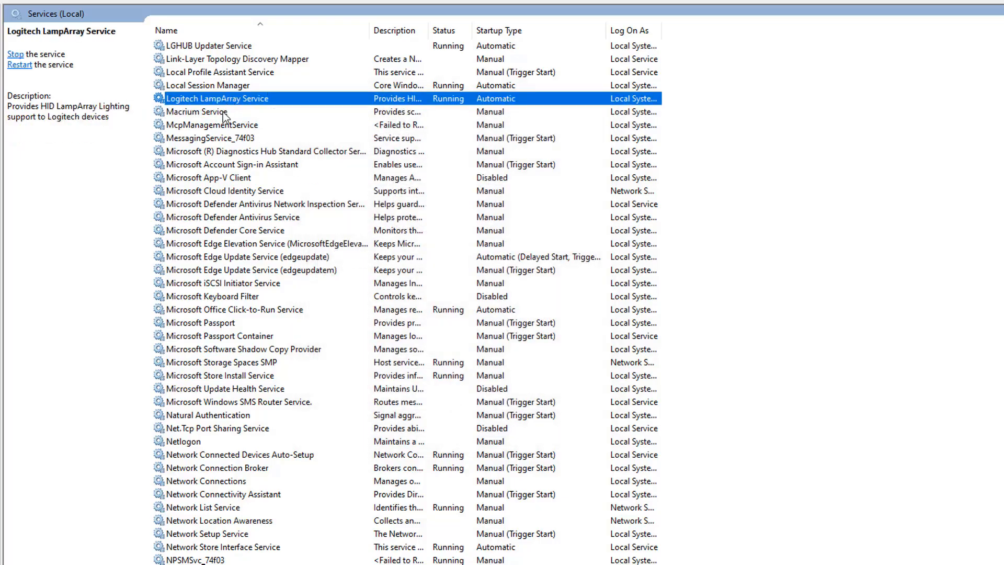
{"action": "left_click", "coordinate": [225, 88]}
Stop the running Diagnostic Service Host directly from the services list.
{"action": "scroll", "coordinate": [196, 178], "scroll_direction": "up", "scroll_amount": 6}
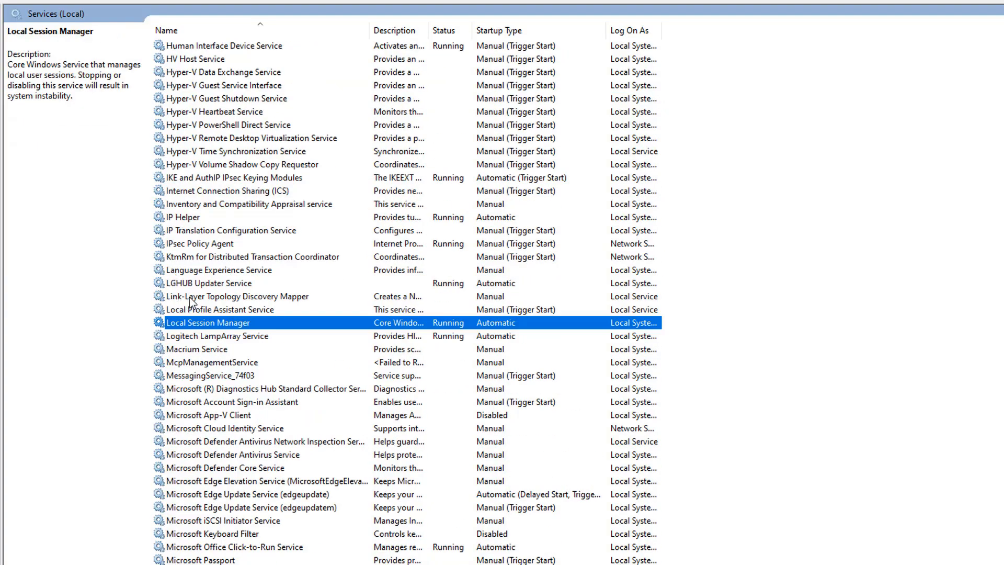
{"action": "scroll", "coordinate": [202, 260], "scroll_direction": "up", "scroll_amount": 13}
{"action": "left_click", "coordinate": [201, 151]}
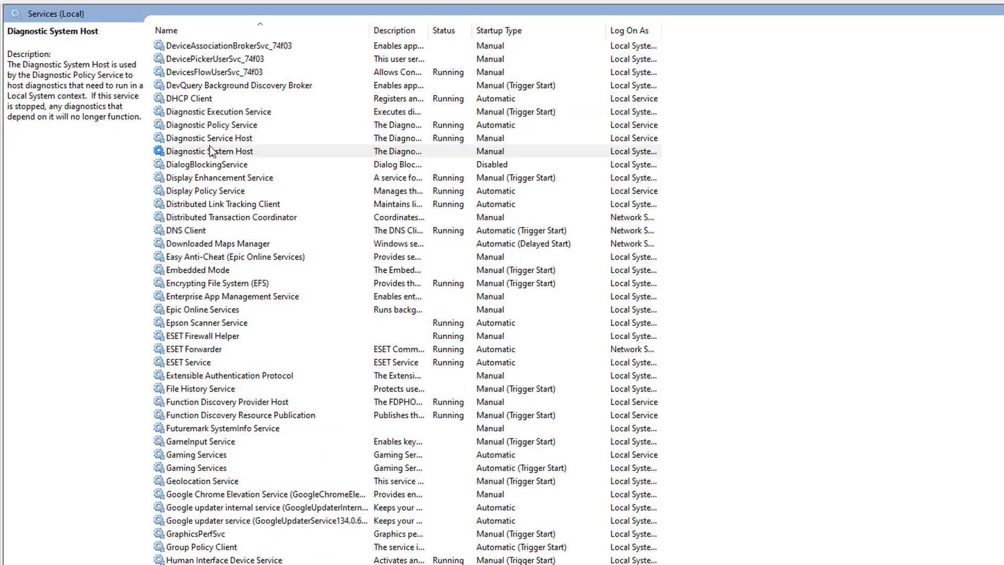
{"action": "left_click", "coordinate": [205, 140]}
{"action": "right_click", "coordinate": [205, 142]}
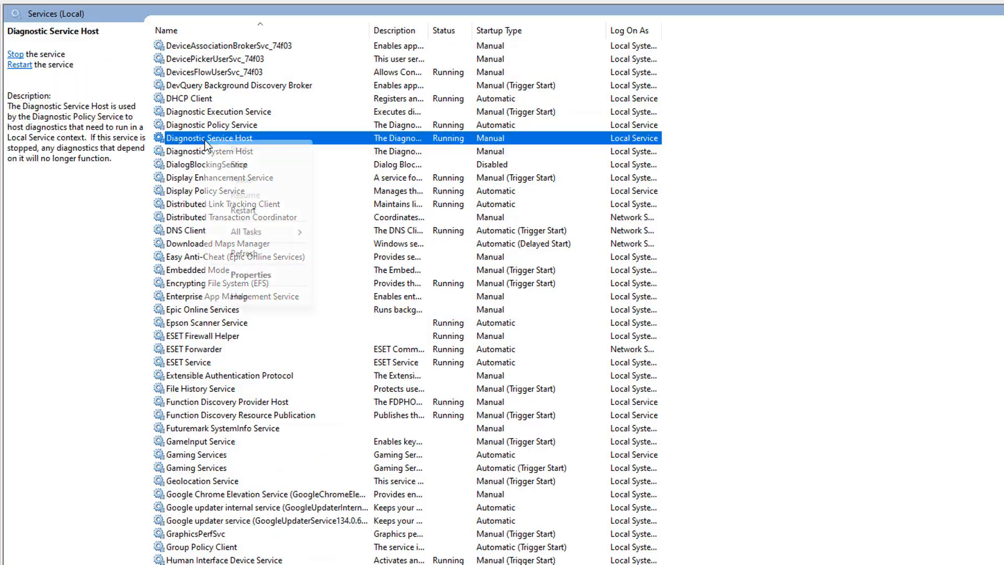
{"action": "left_click", "coordinate": [250, 165]}
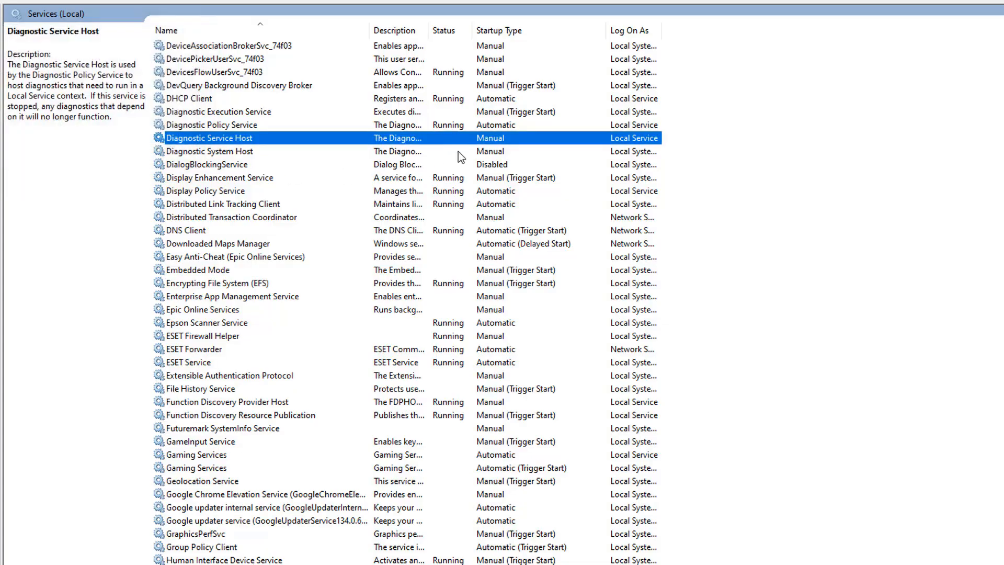
Set the Diagnostic Policy Service's startup type to Manual, stop the service, and confirm its properties.
{"action": "left_click", "coordinate": [219, 126]}
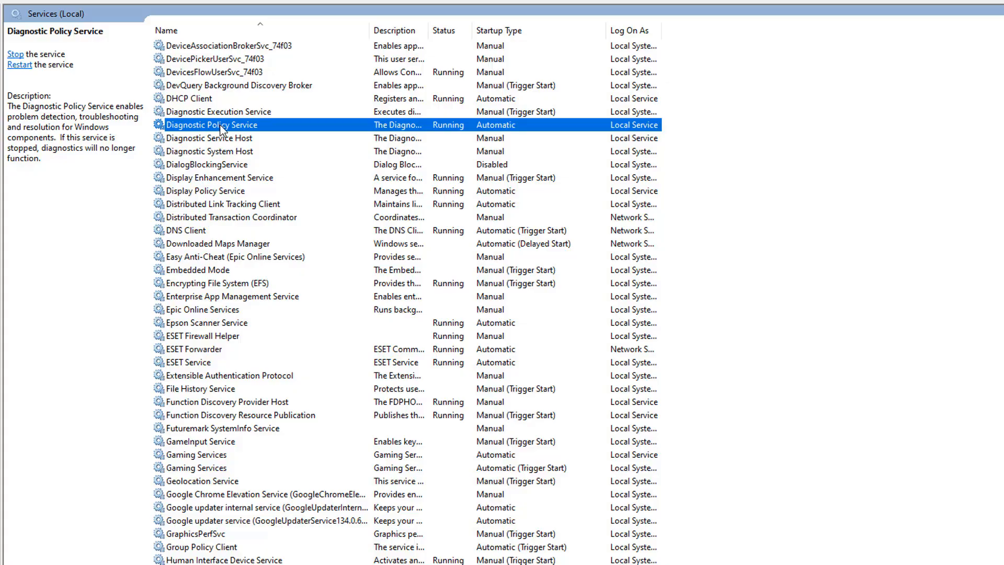
{"action": "double_click", "coordinate": [220, 129]}
{"action": "left_click", "coordinate": [434, 249]}
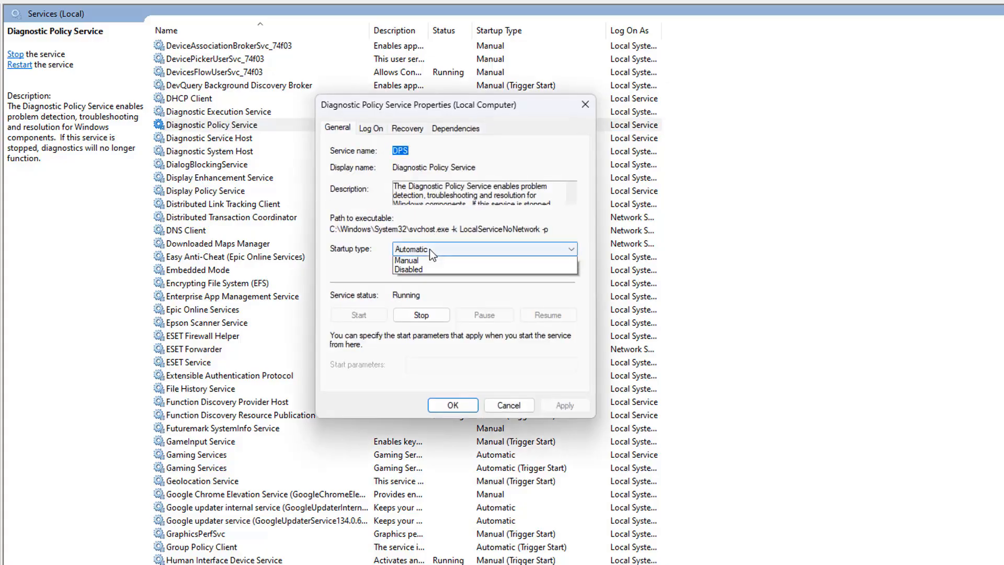
{"action": "left_click", "coordinate": [422, 282]}
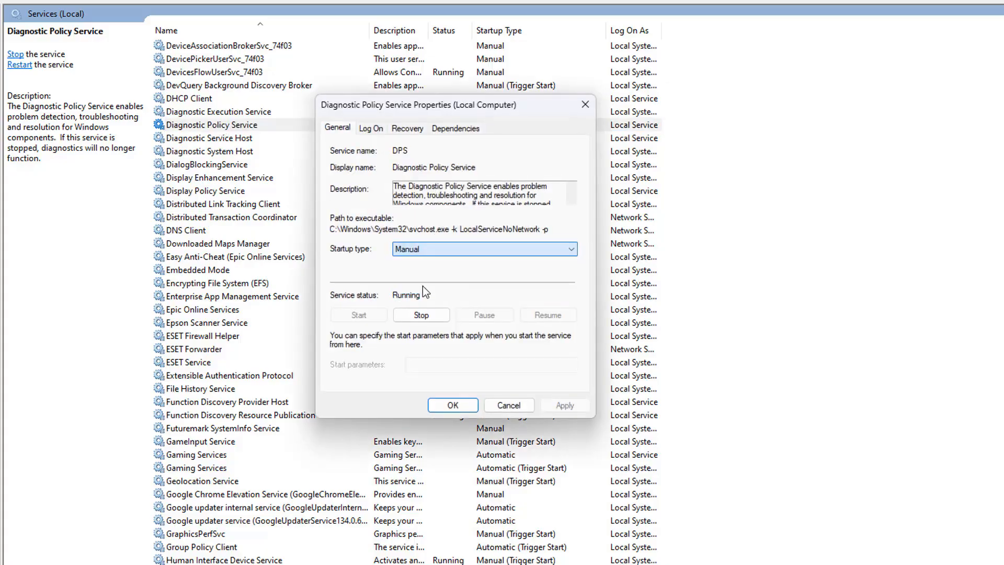
{"action": "left_click", "coordinate": [421, 314]}
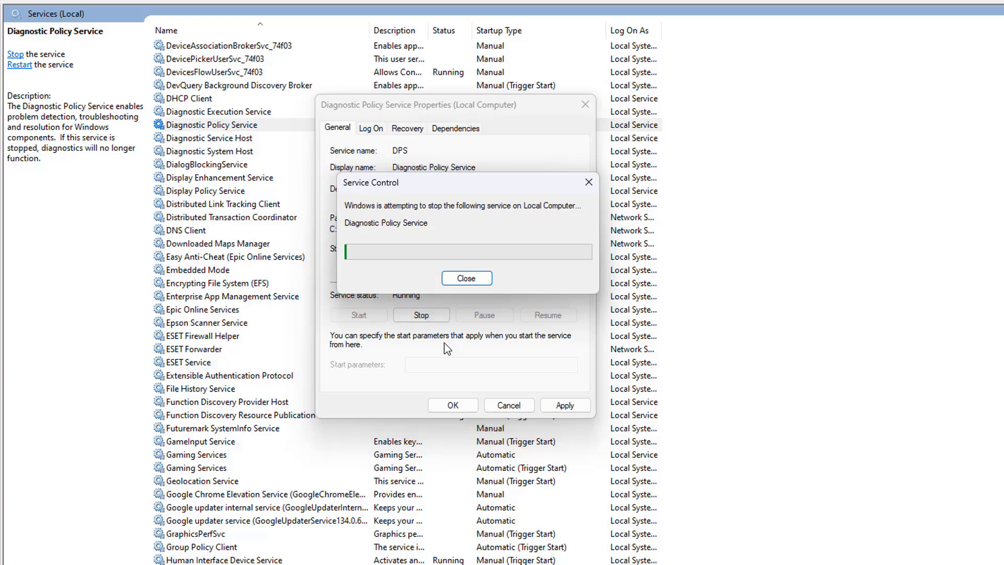
{"action": "left_click", "coordinate": [453, 405]}
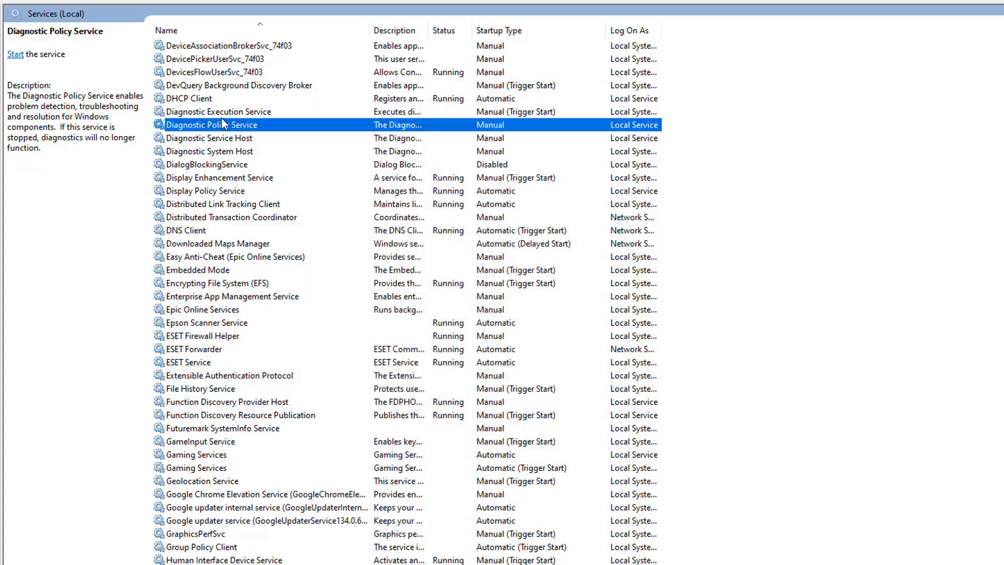
Stop the Dell TechHub service, set its startup type to Manual, and confirm its properties.
{"action": "scroll", "coordinate": [215, 128], "scroll_direction": "up", "scroll_amount": 6}
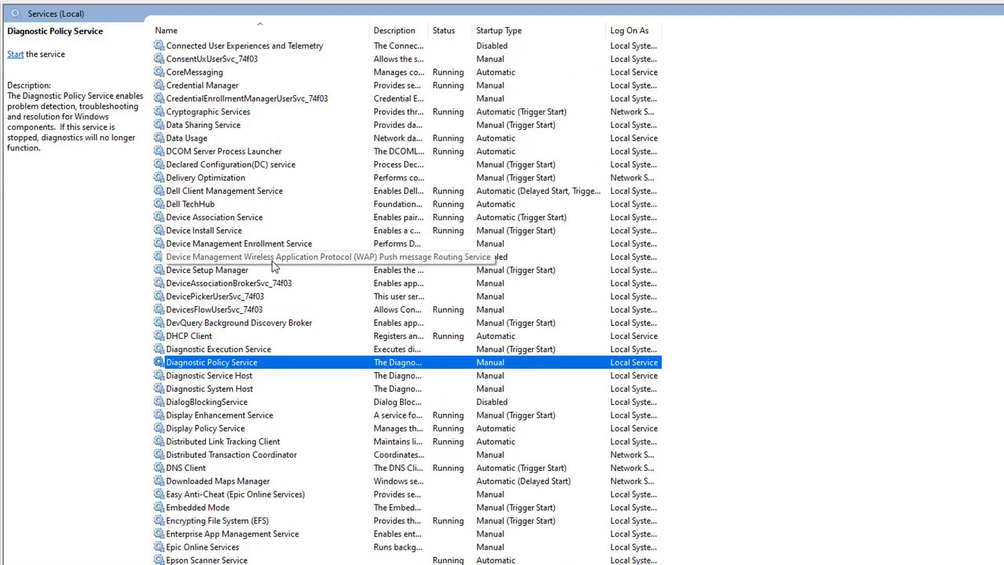
{"action": "left_click", "coordinate": [194, 204]}
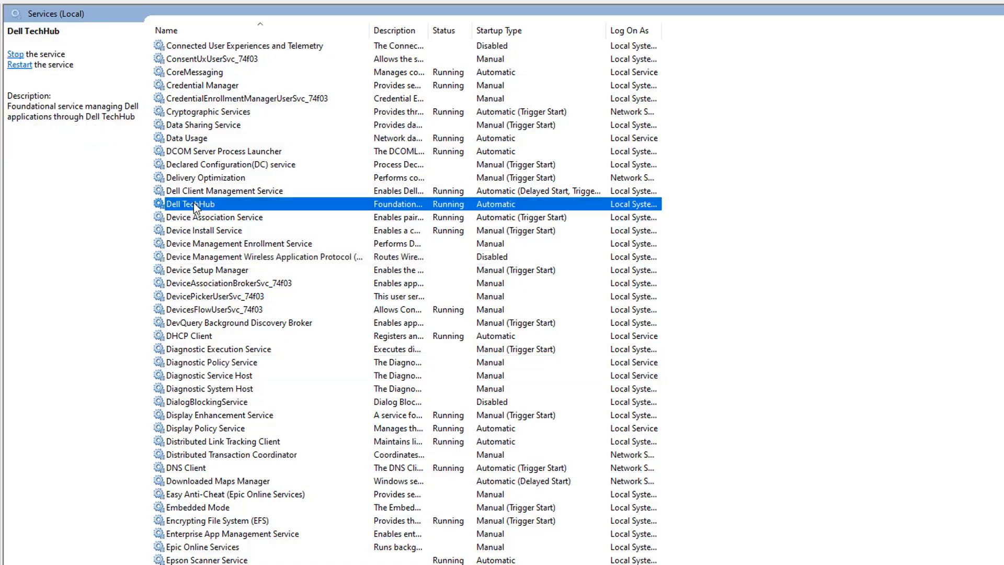
{"action": "double_click", "coordinate": [194, 204]}
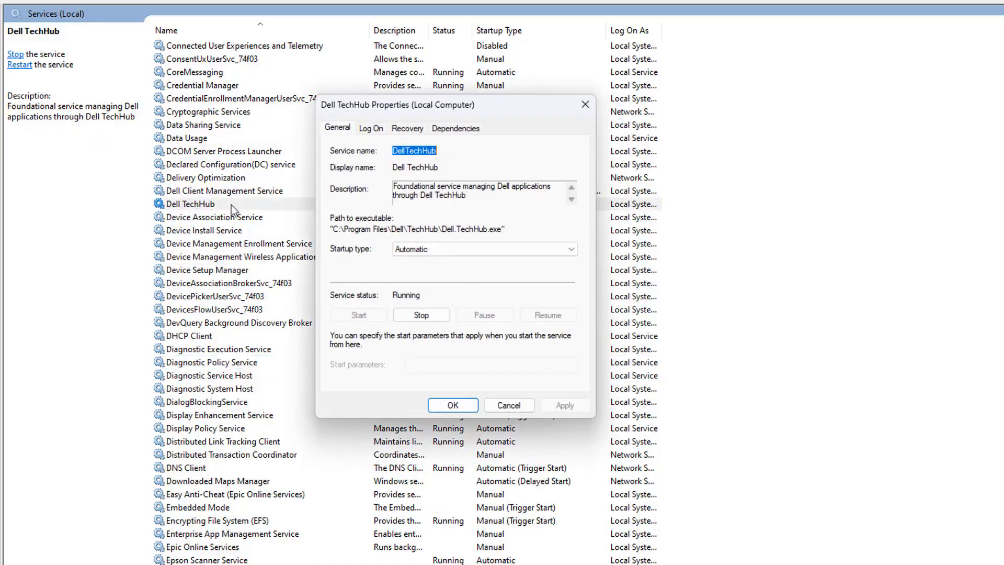
{"action": "left_click", "coordinate": [422, 314]}
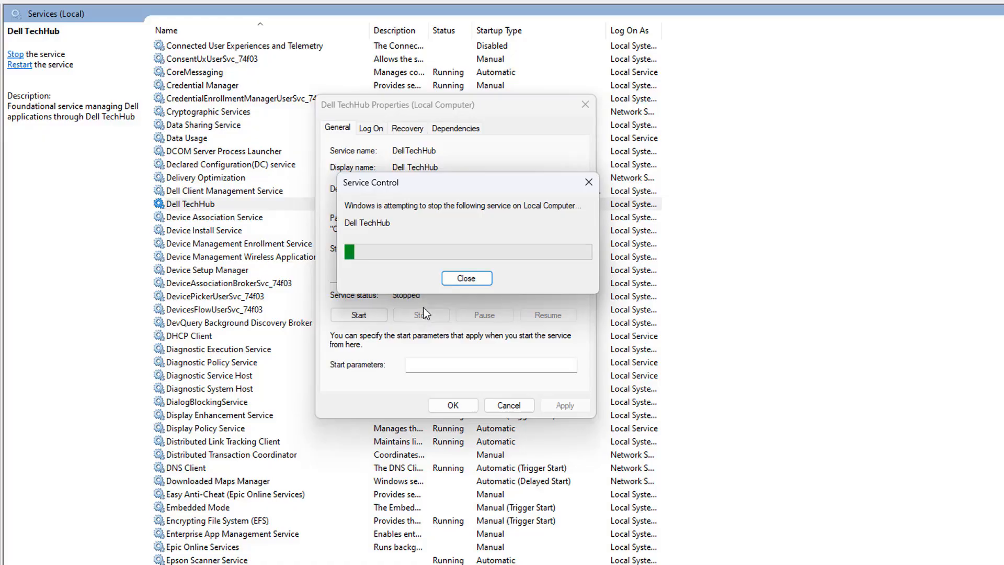
{"action": "left_click", "coordinate": [426, 248]}
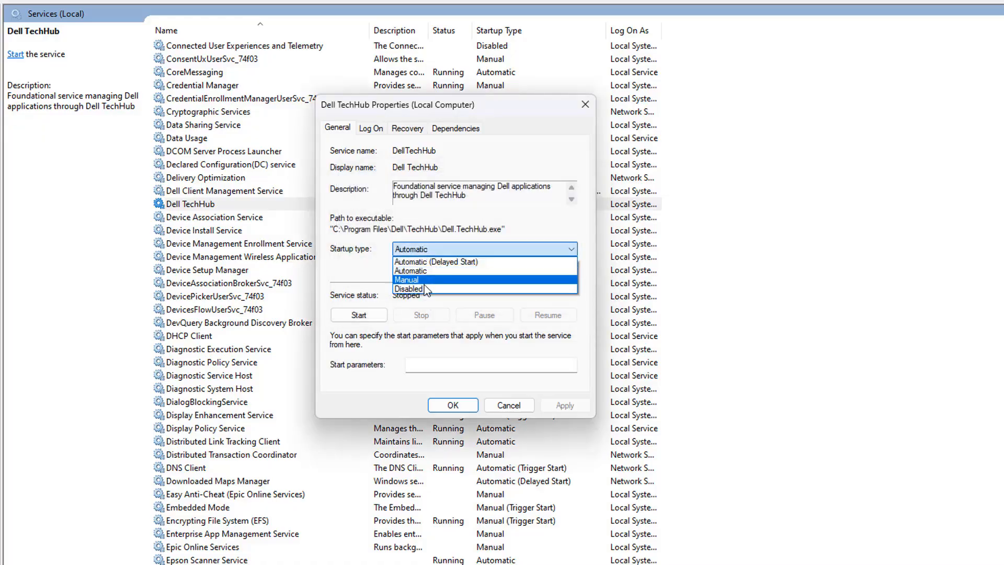
{"action": "left_click", "coordinate": [424, 281]}
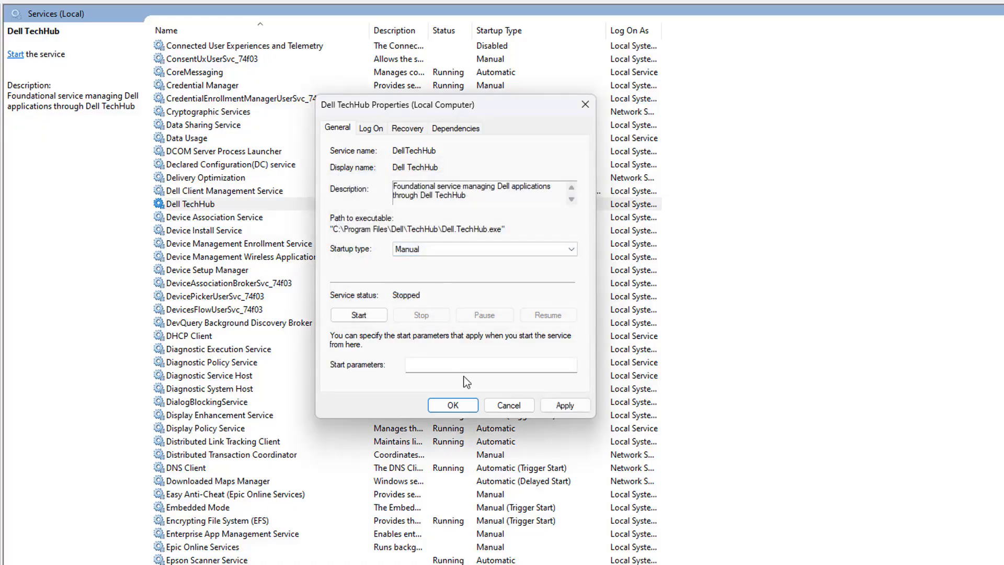
{"action": "left_click", "coordinate": [454, 405]}
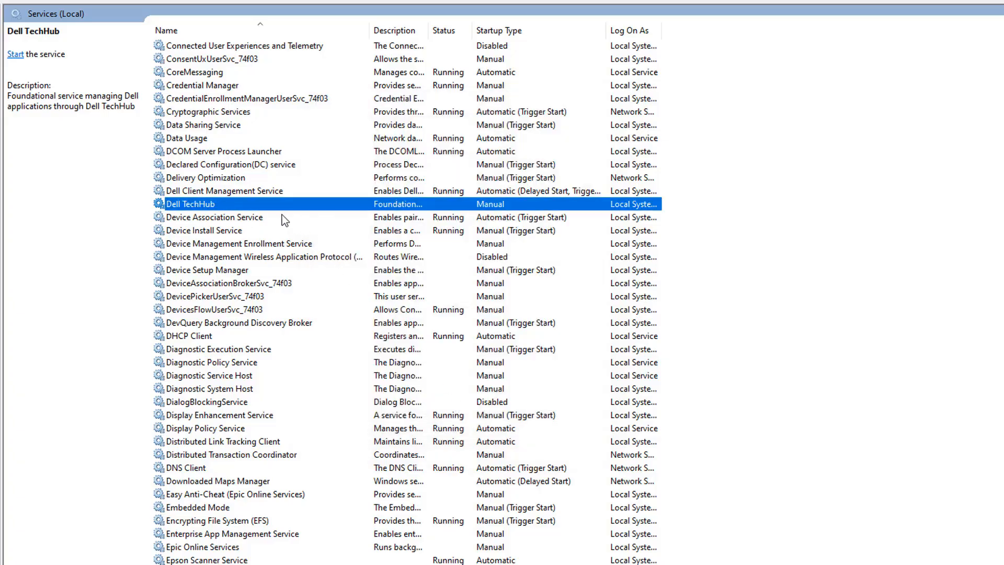
Stop the Dell Client Management Service, set its startup type to Manual, and confirm its properties.
{"action": "double_click", "coordinate": [259, 191]}
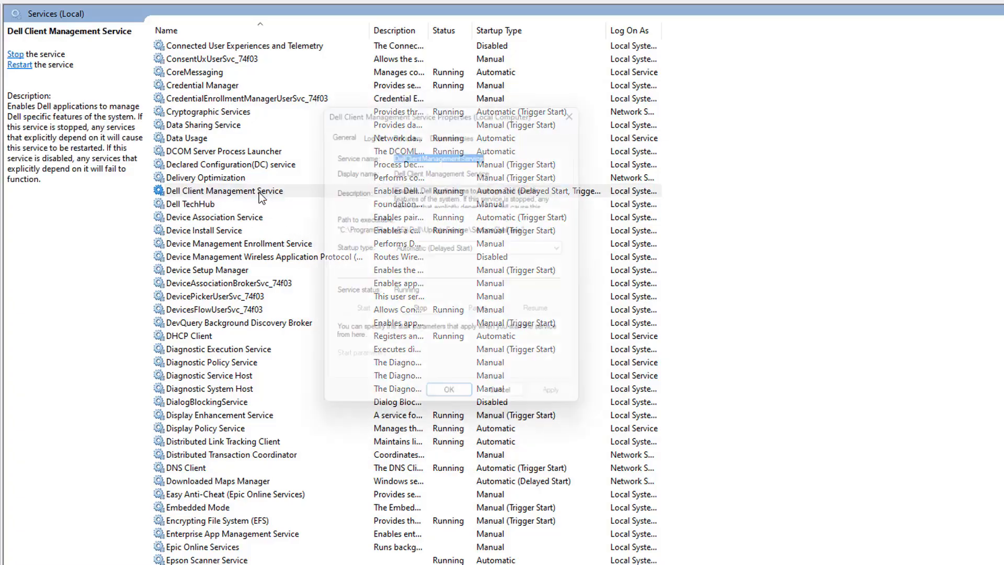
{"action": "left_click", "coordinate": [415, 314]}
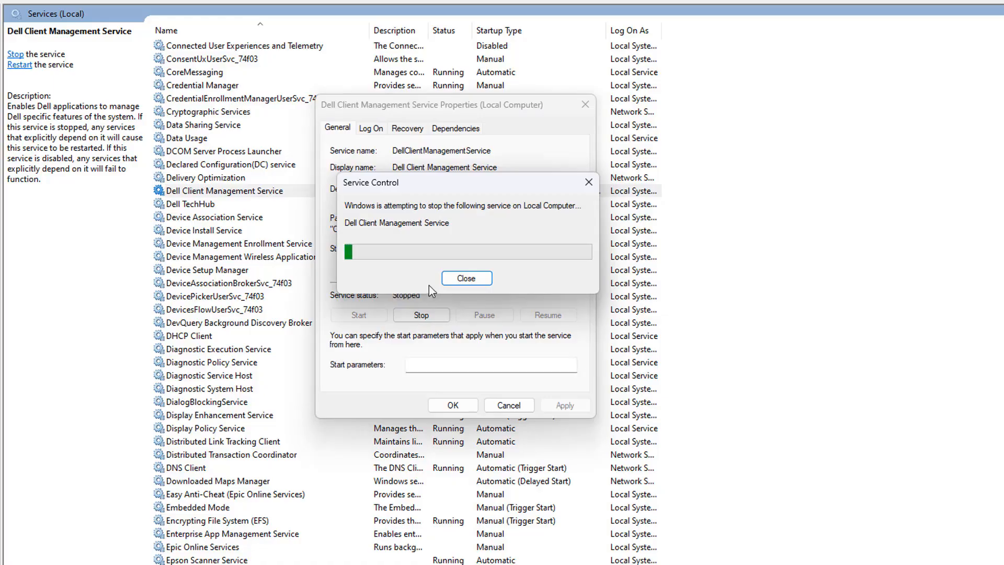
{"action": "left_click", "coordinate": [424, 248]}
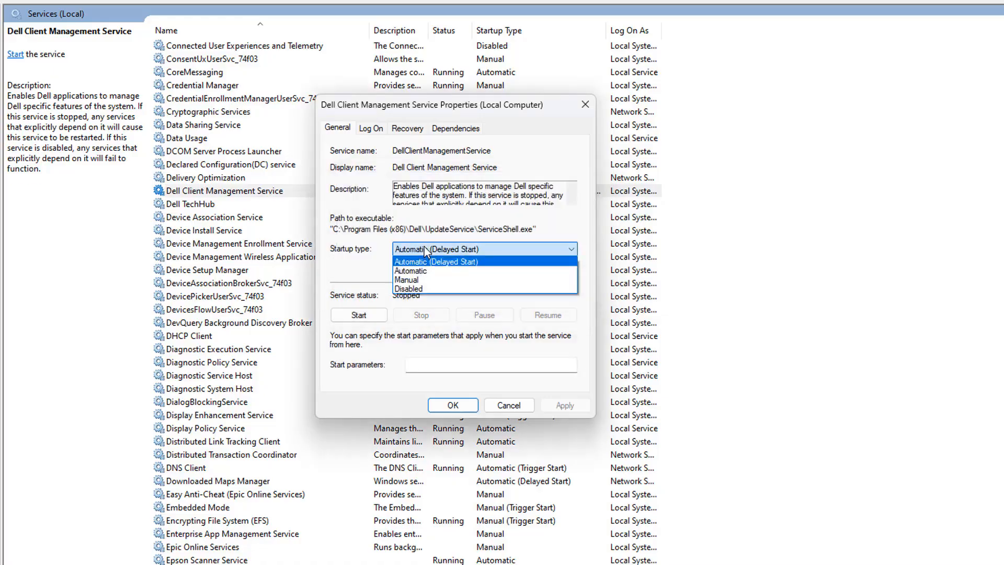
{"action": "left_click", "coordinate": [420, 281]}
{"action": "left_click", "coordinate": [465, 411]}
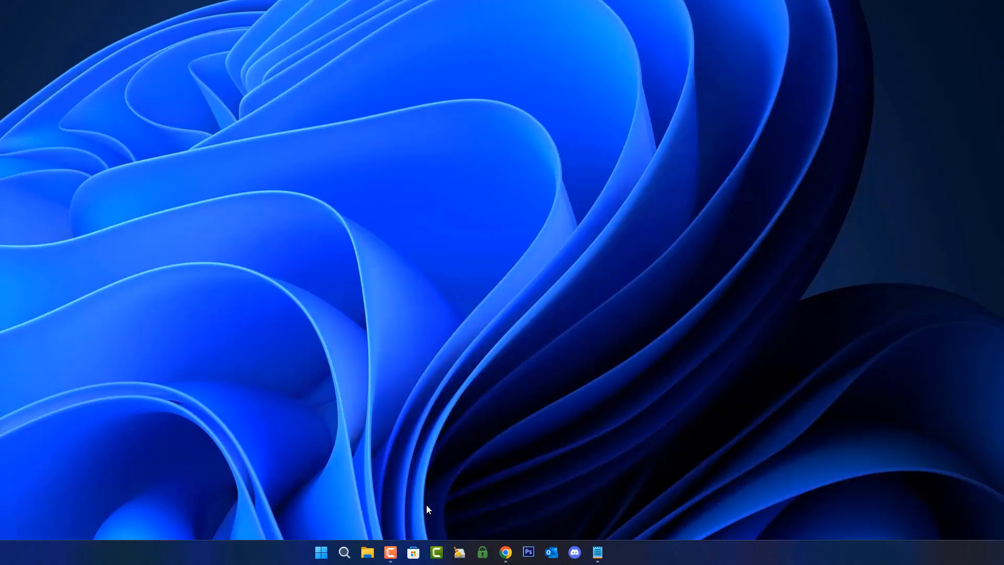
Search Windows for regedit and open the Registry Editor.
{"action": "left_click", "coordinate": [322, 554]}
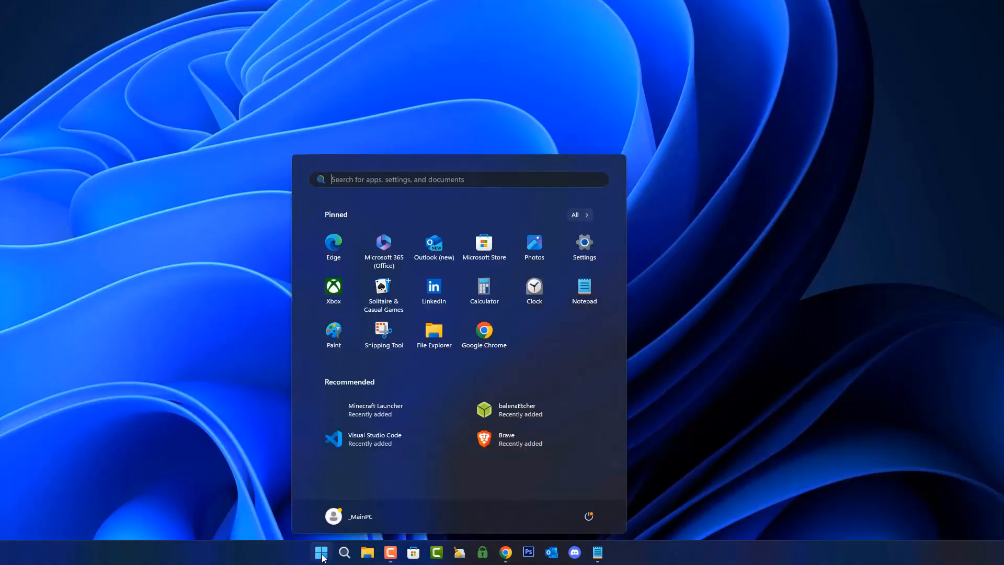
{"action": "type", "text": "regedit"}
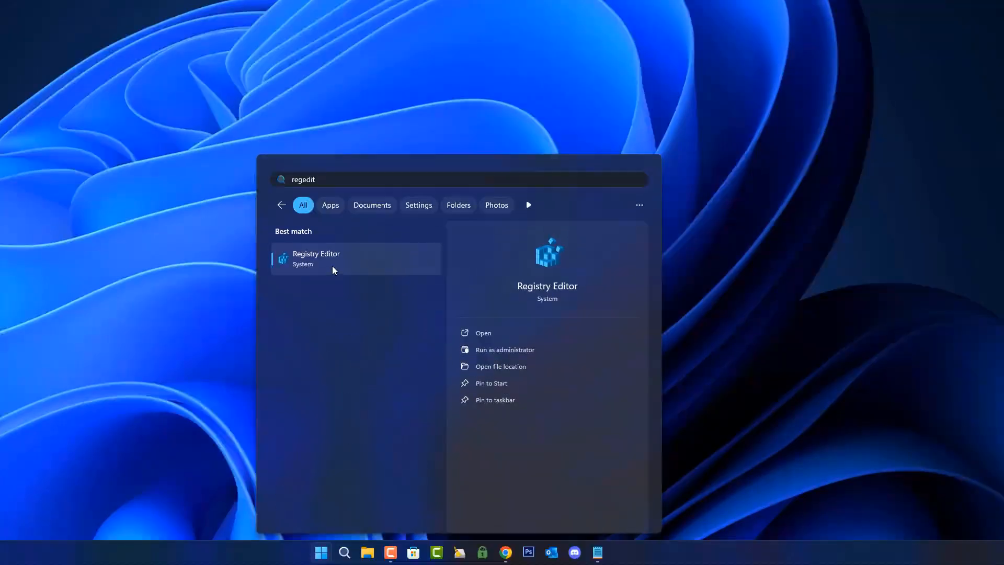
{"action": "left_click", "coordinate": [333, 268]}
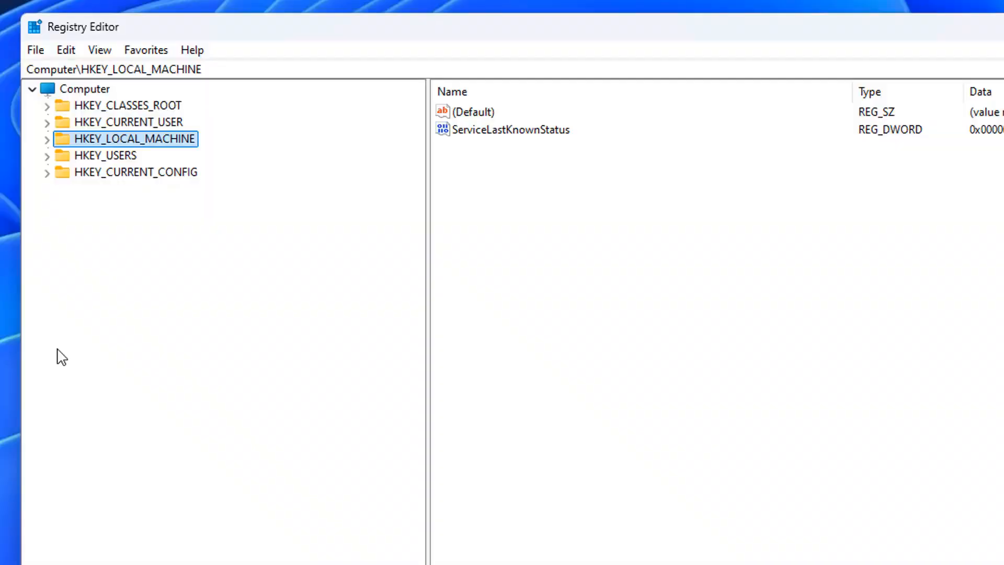
Open the registry key HKEY_LOCAL_MACHINE\SYSTEM\CurrentControlSet\Control.
{"action": "left_click", "coordinate": [47, 139]}
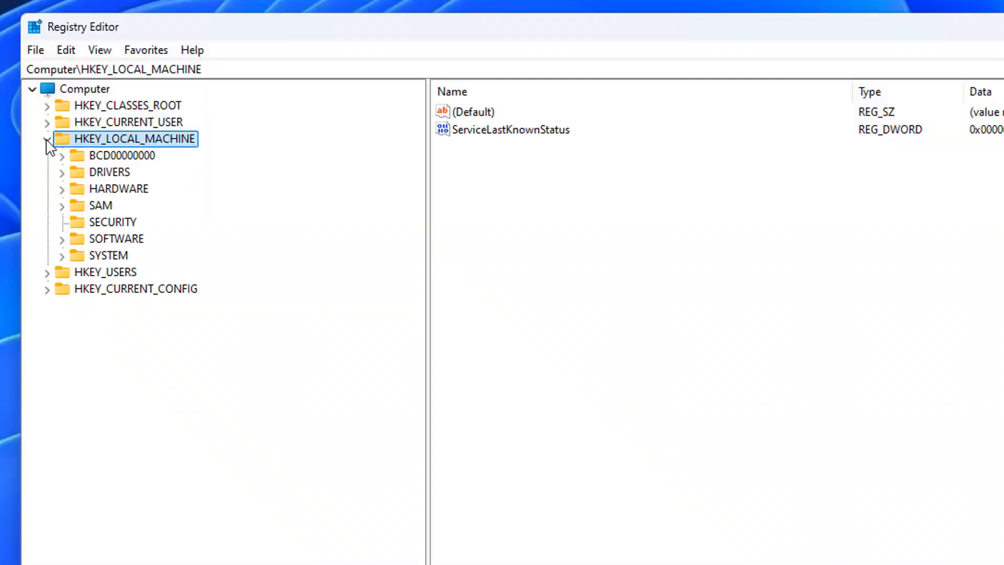
{"action": "left_click", "coordinate": [116, 256]}
{"action": "left_click", "coordinate": [63, 256]}
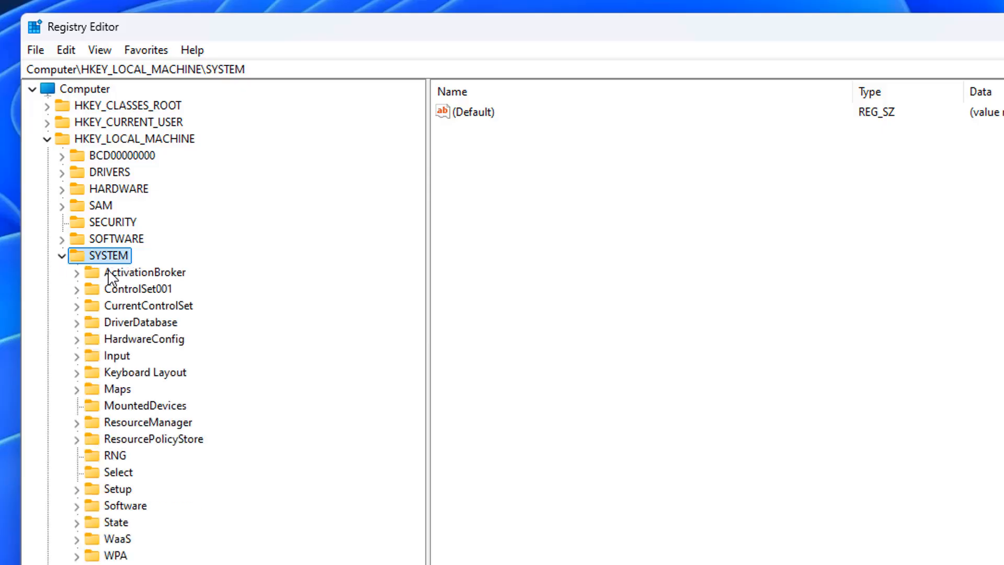
{"action": "left_click", "coordinate": [133, 309]}
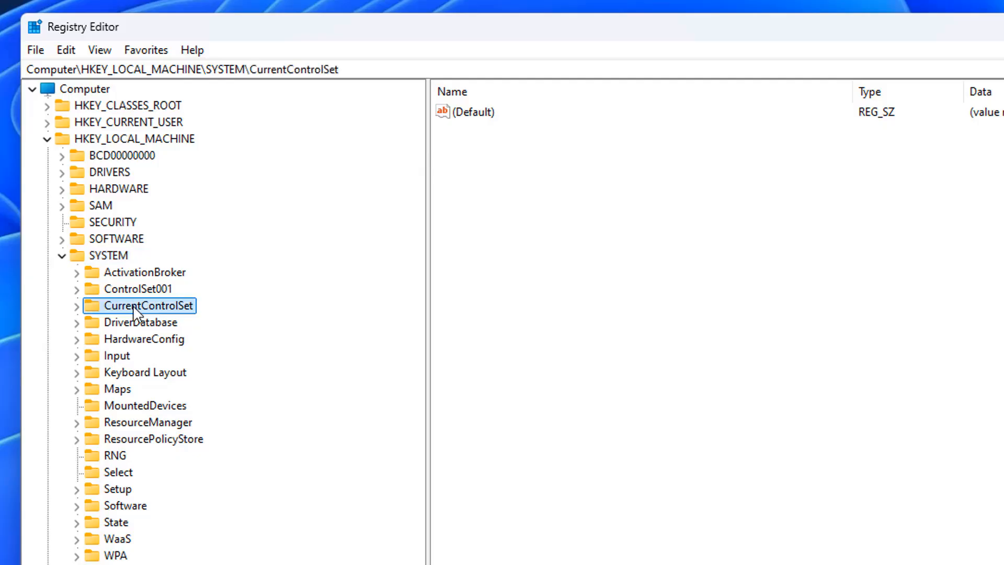
{"action": "left_click", "coordinate": [77, 306]}
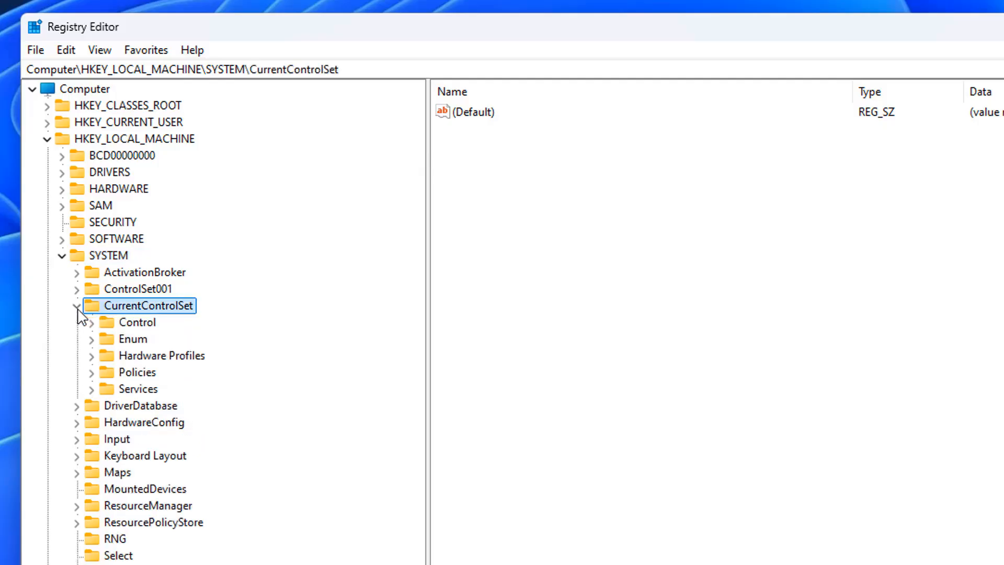
{"action": "left_click", "coordinate": [138, 323]}
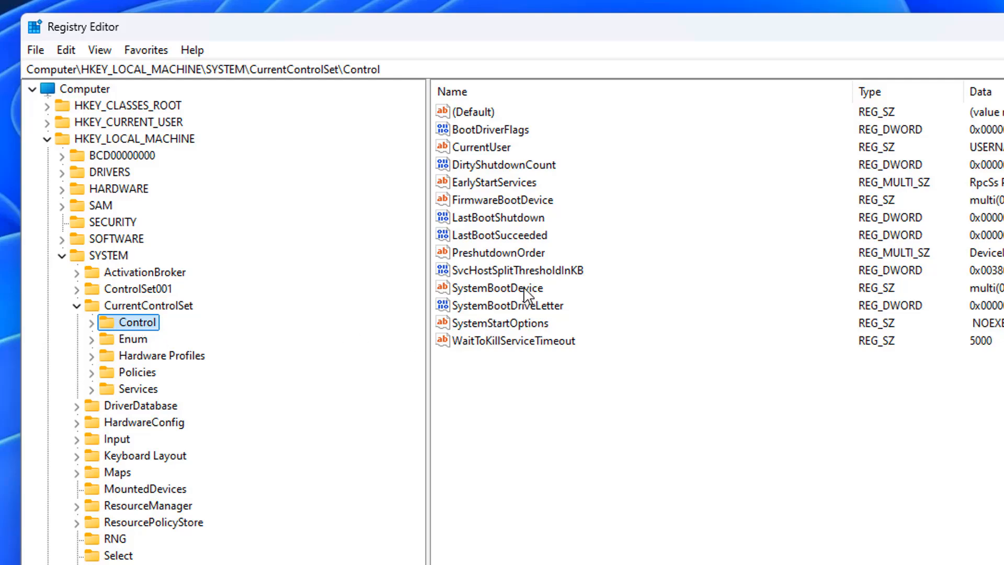
Set the SvcHostSplitThresholdInKB value to hexadecimal 2000000, the entry for 32GB of RAM, and confirm it.
{"action": "left_click", "coordinate": [545, 271]}
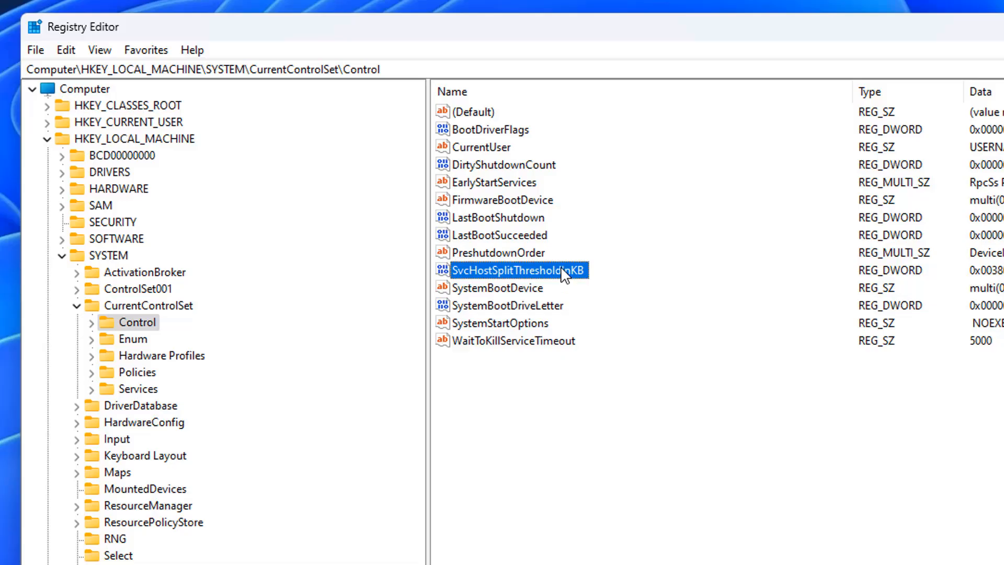
{"action": "double_click", "coordinate": [536, 271]}
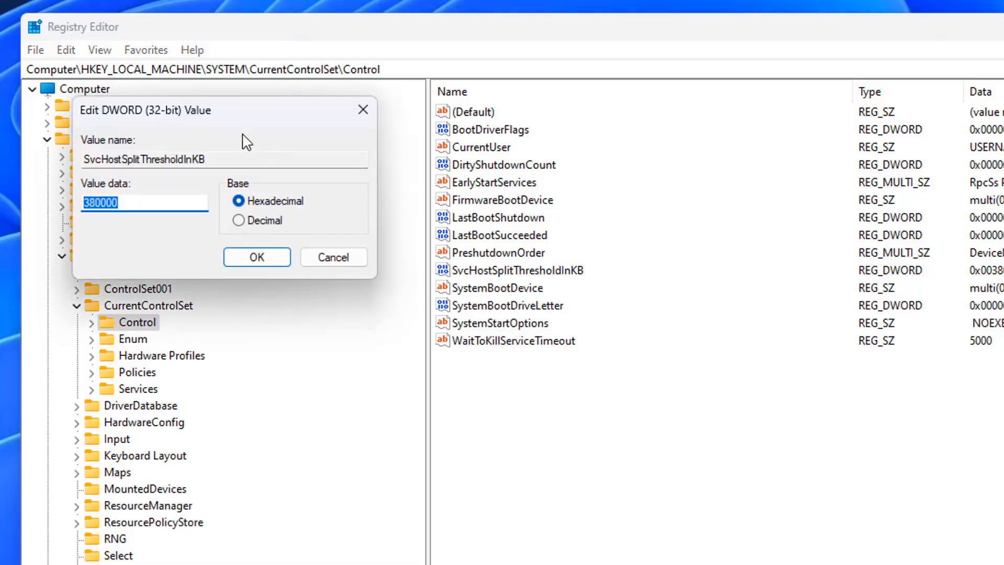
{"action": "left_click_drag", "start_coordinate": [215, 108], "coordinate": [584, 369]}
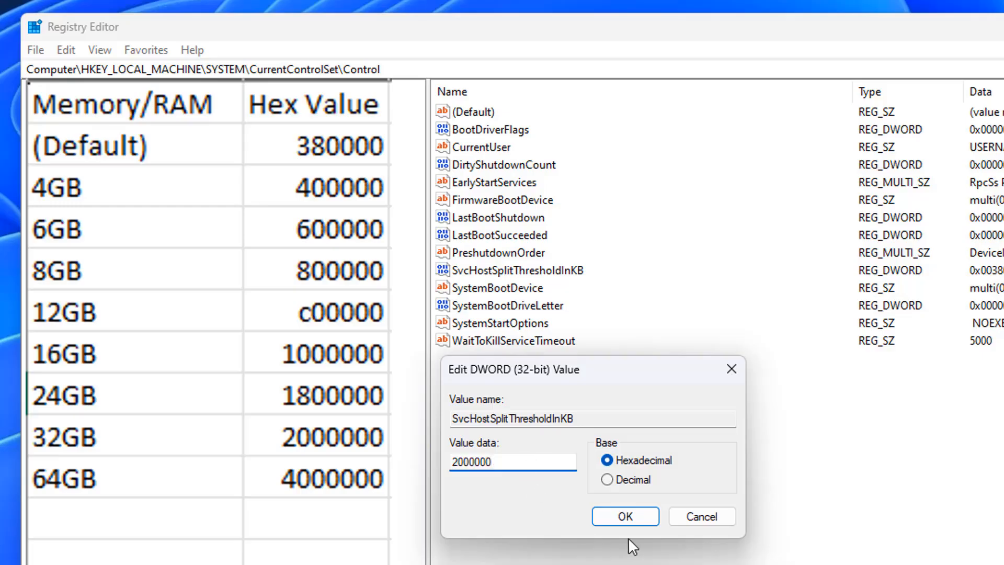
{"action": "left_click", "coordinate": [650, 520]}
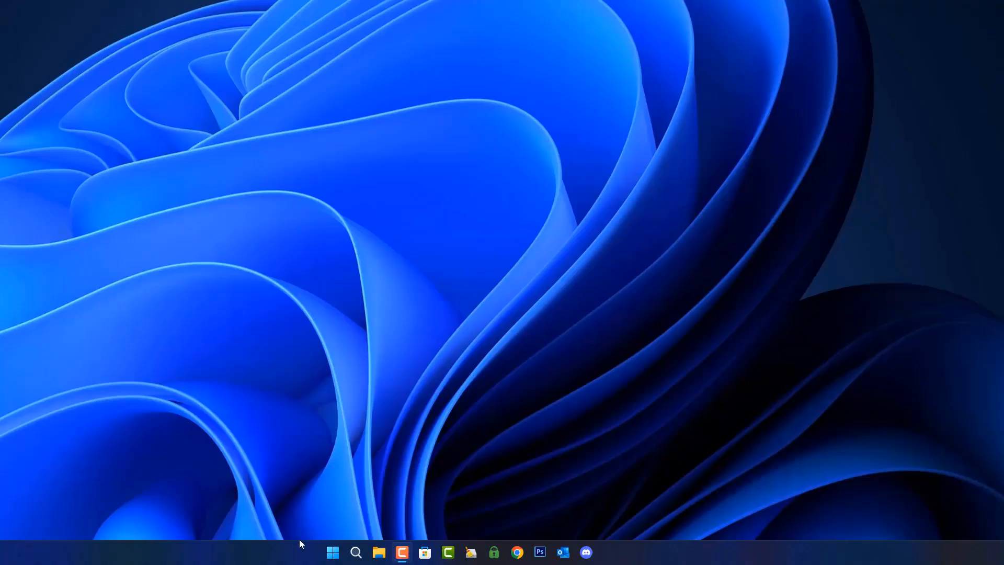
Open Task Manager and examine the CPU and memory performance figures, including the number of running processes.
{"action": "left_click", "coordinate": [341, 513]}
{"action": "left_click_drag", "start_coordinate": [578, 2], "coordinate": [642, 45]}
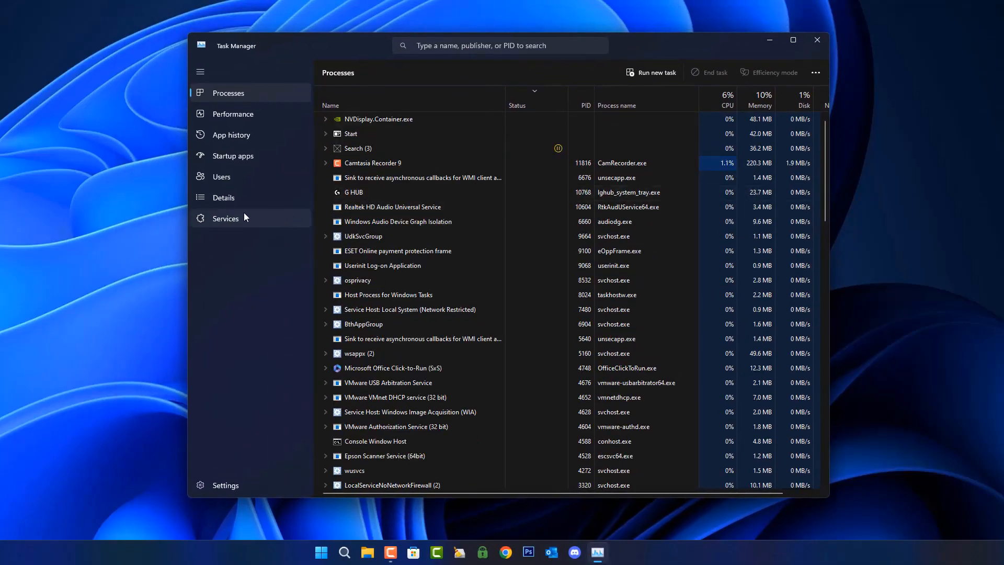
{"action": "left_click", "coordinate": [236, 113]}
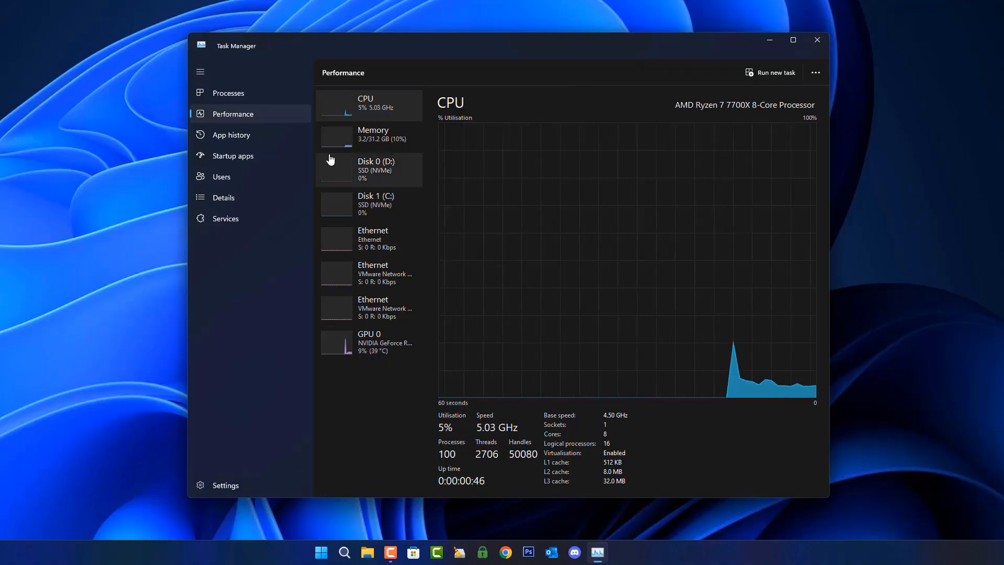
{"action": "left_click", "coordinate": [369, 141]}
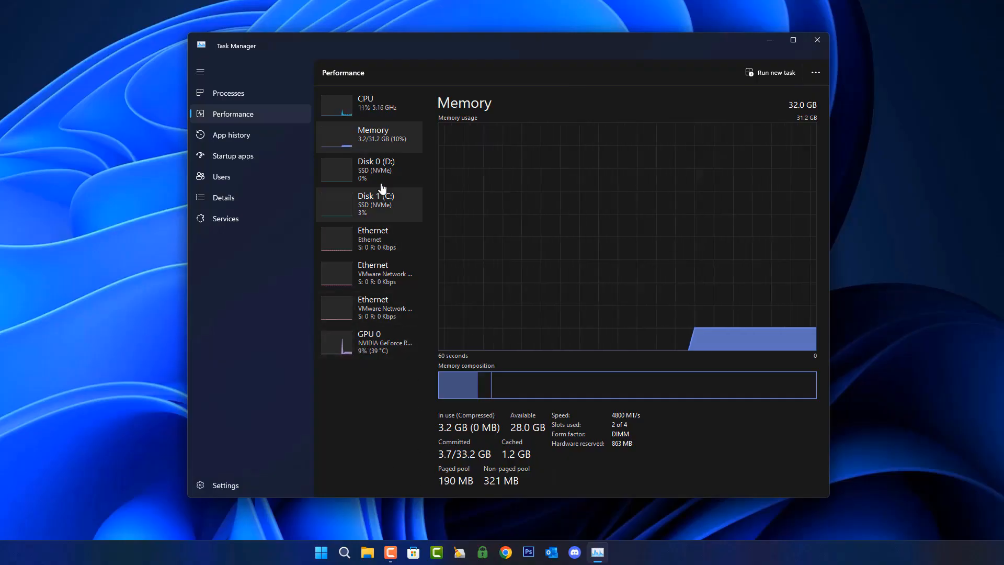
{"action": "left_click", "coordinate": [376, 108]}
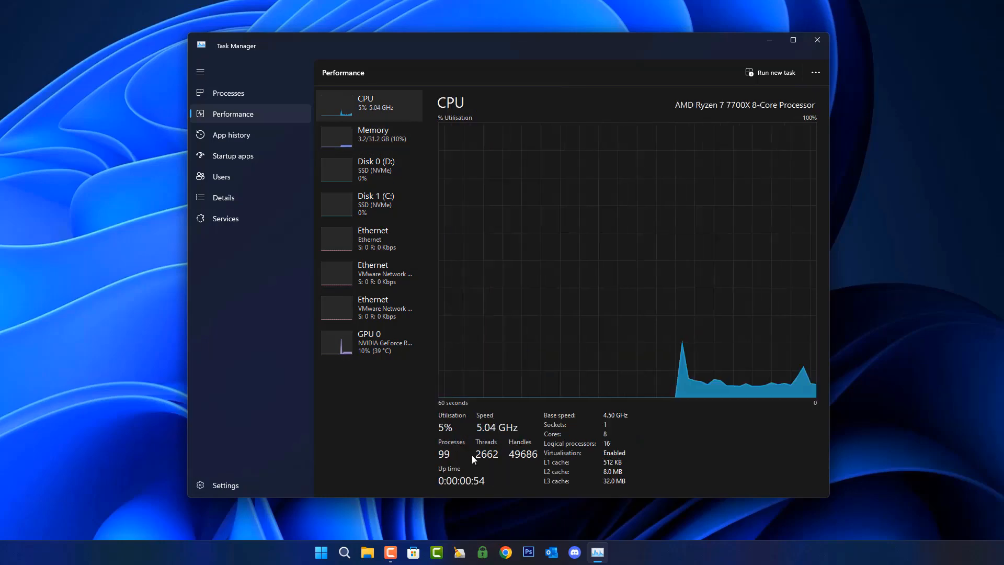